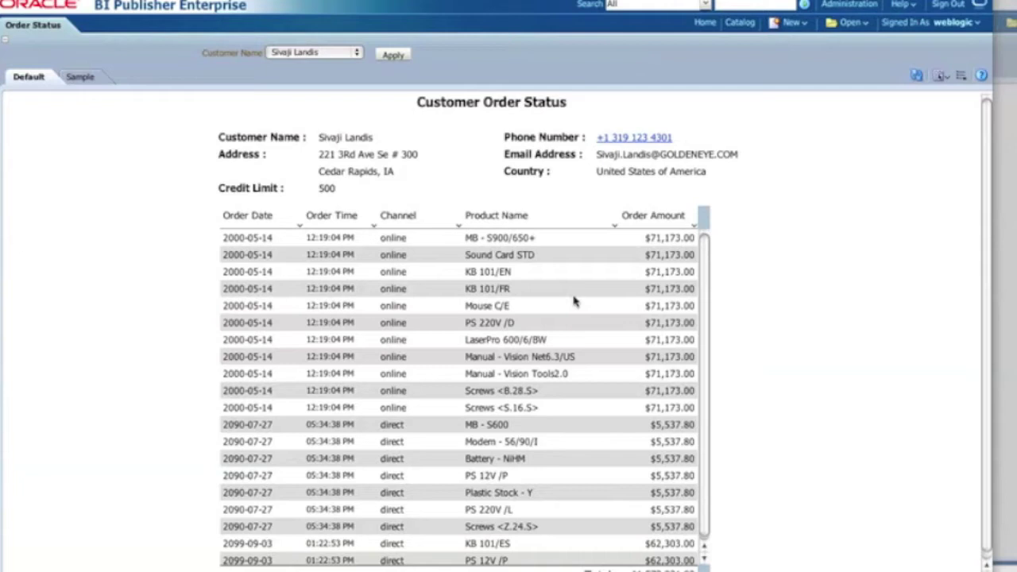
# - Briefly filter the Channel column to online orders only, then restore all channels with (Select All)
pyautogui.click(458, 226)
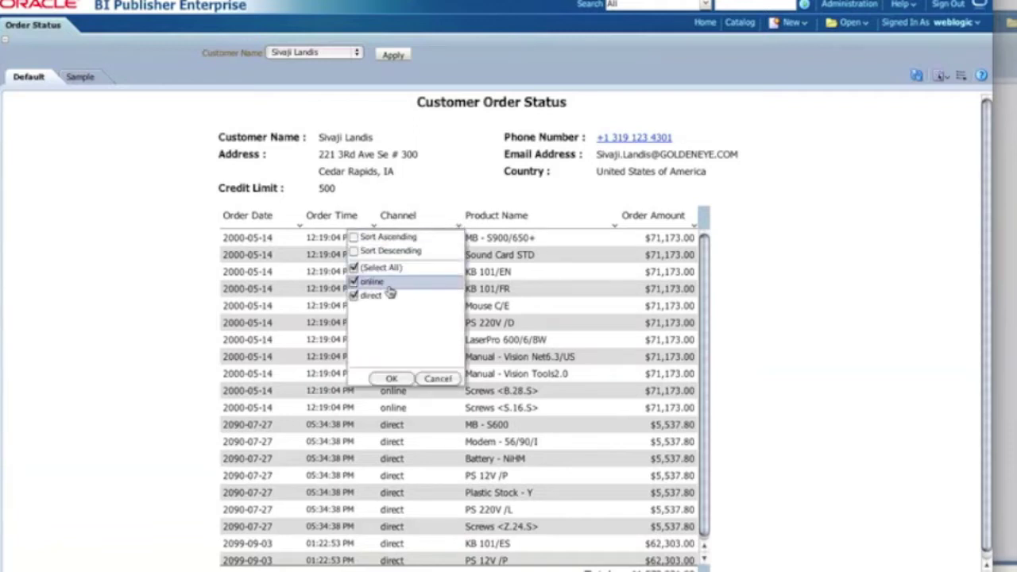
pyautogui.click(354, 270)
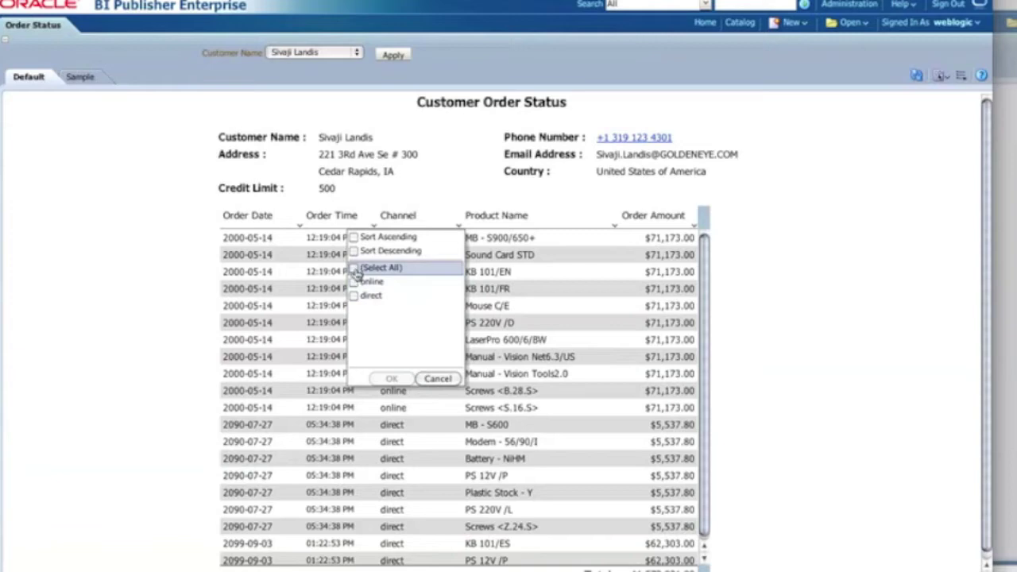
pyautogui.click(354, 282)
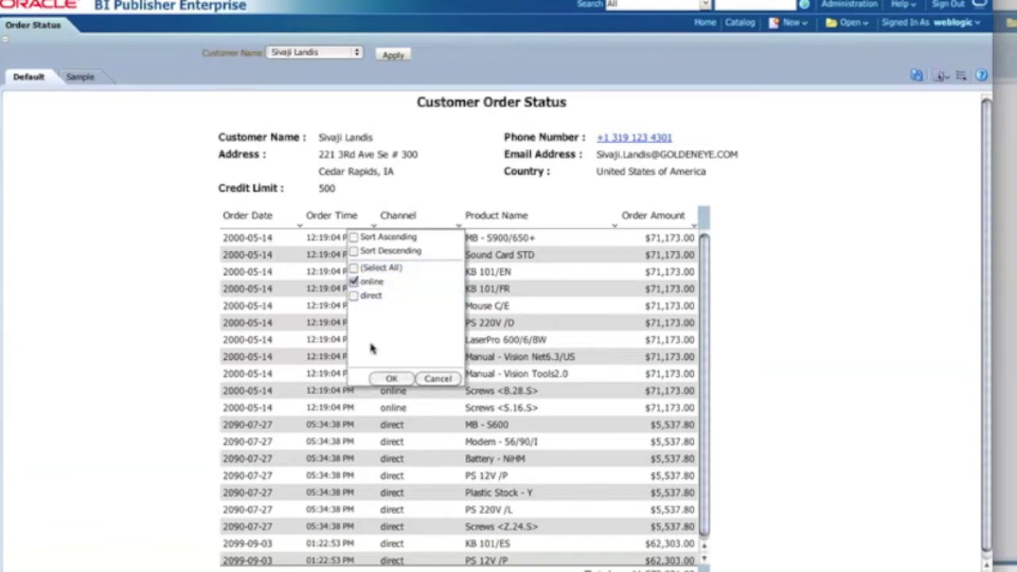
pyautogui.click(392, 379)
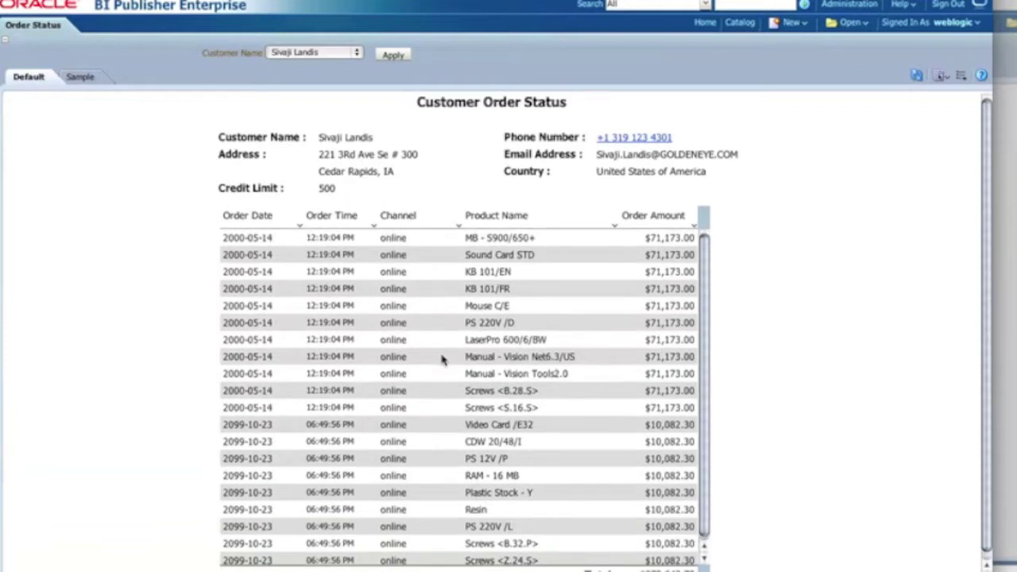
pyautogui.click(459, 227)
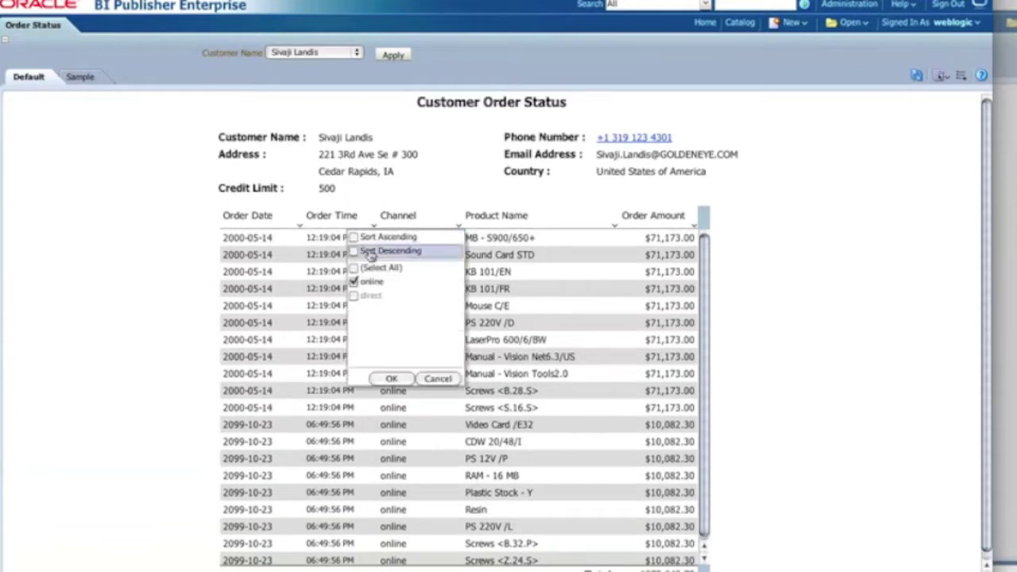
pyautogui.click(353, 267)
pyautogui.click(391, 378)
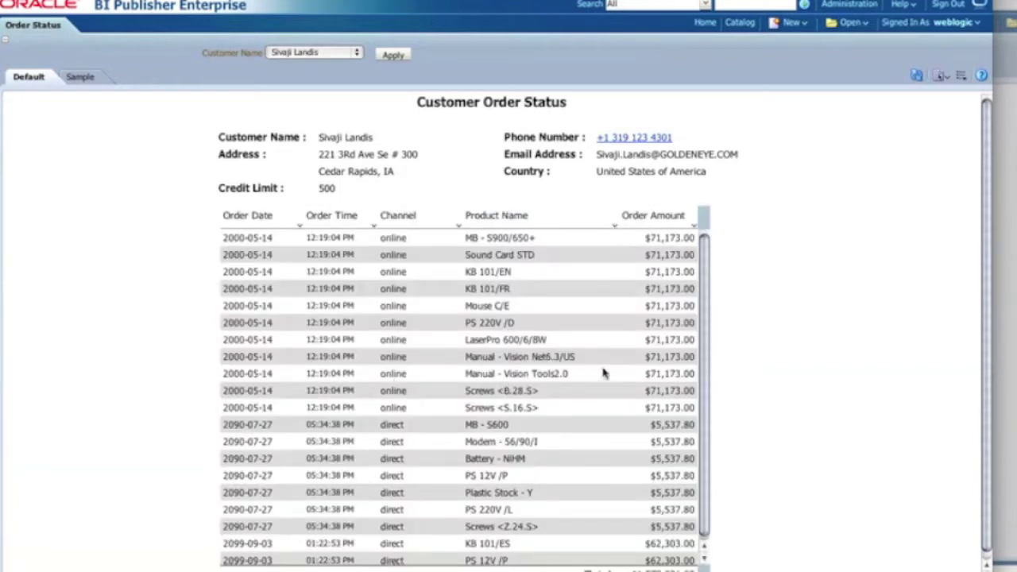
# - Sort the order table by Order Amount in descending order
pyautogui.click(695, 227)
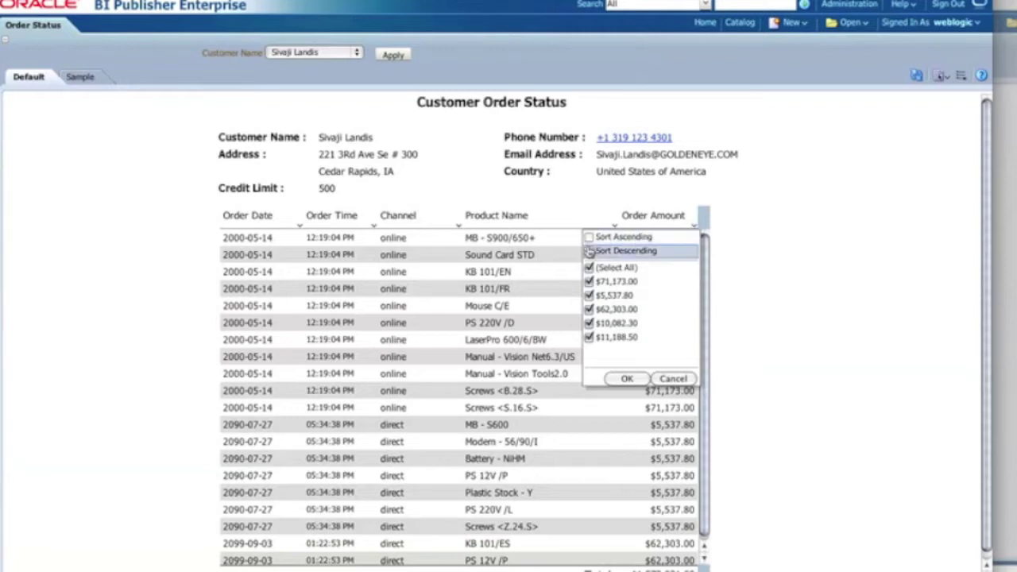
pyautogui.click(590, 251)
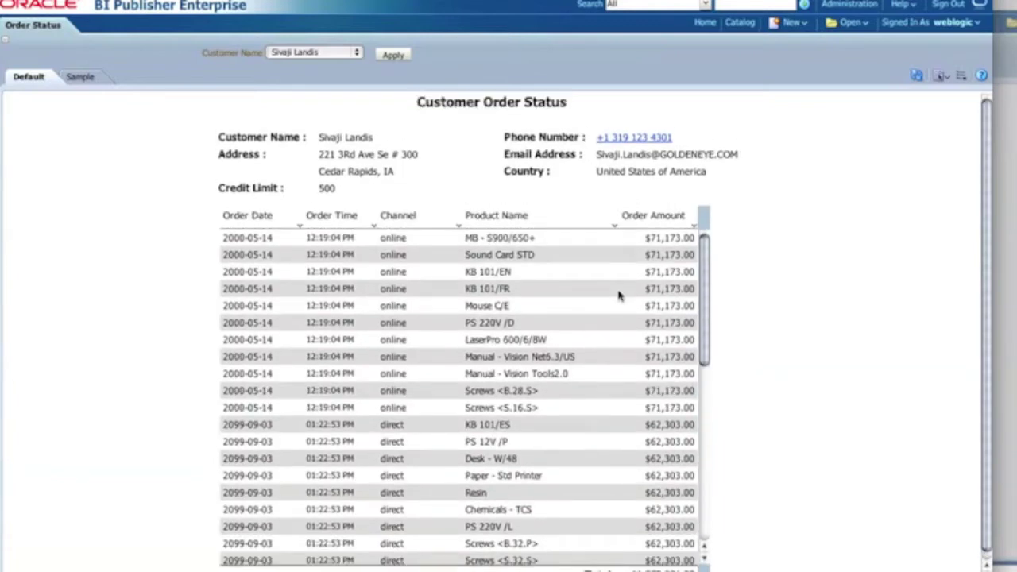
pyautogui.click(355, 52)
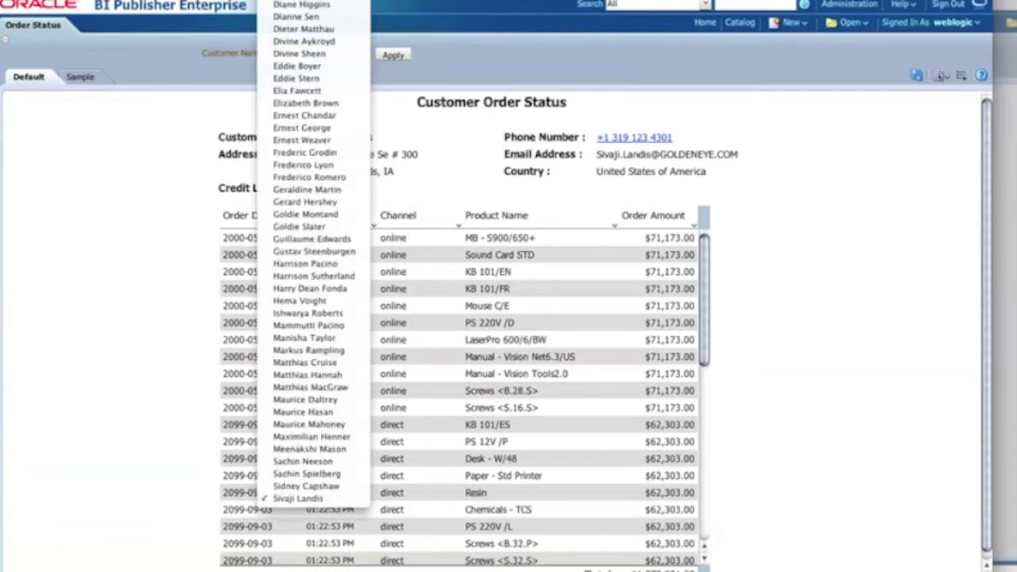
# - Choose a different customer name and apply it to reload the report
pyautogui.click(307, 134)
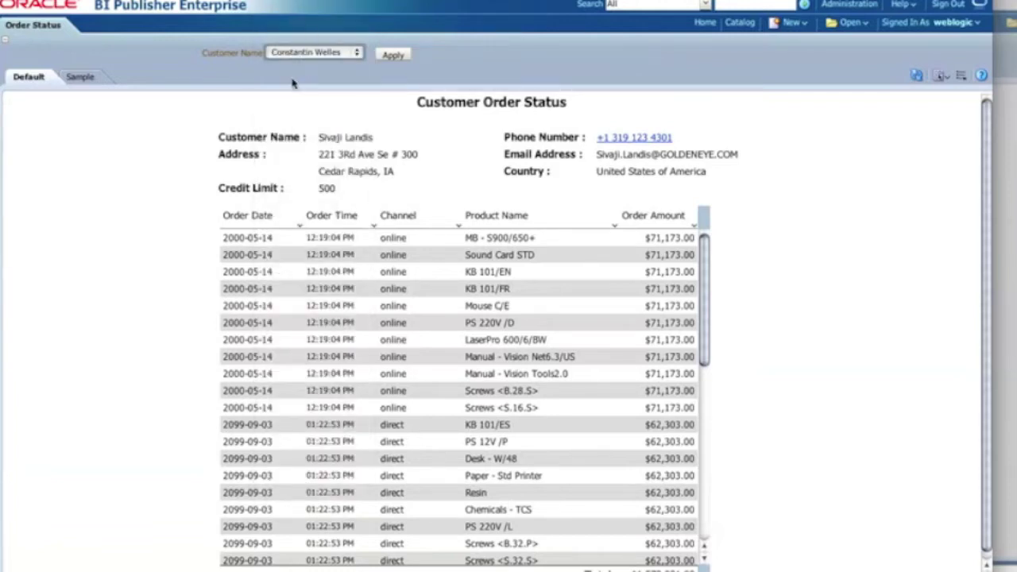
pyautogui.click(394, 55)
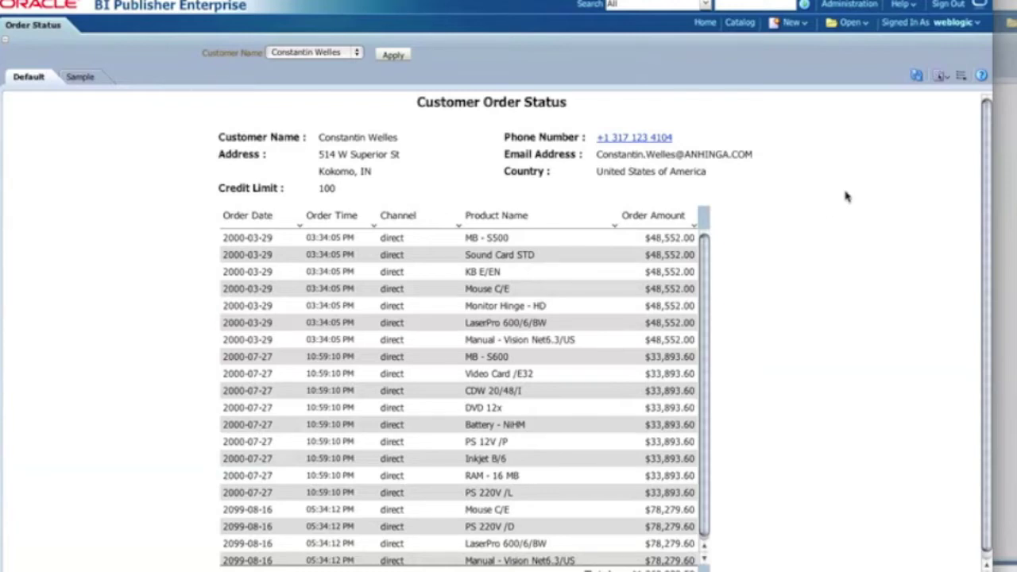
pyautogui.click(940, 76)
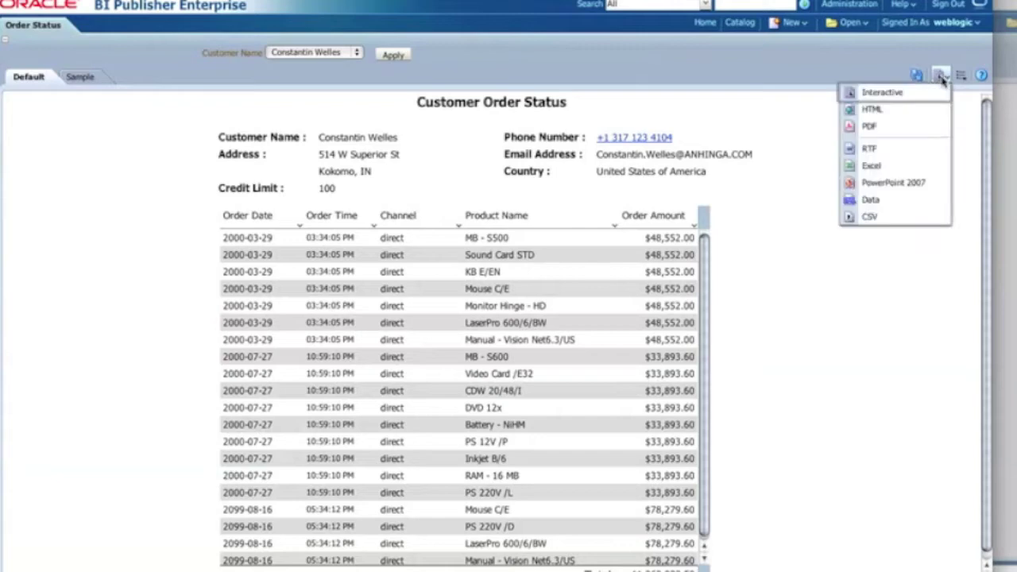
# - View the report as a PDF, then return to the Interactive output
pyautogui.click(893, 129)
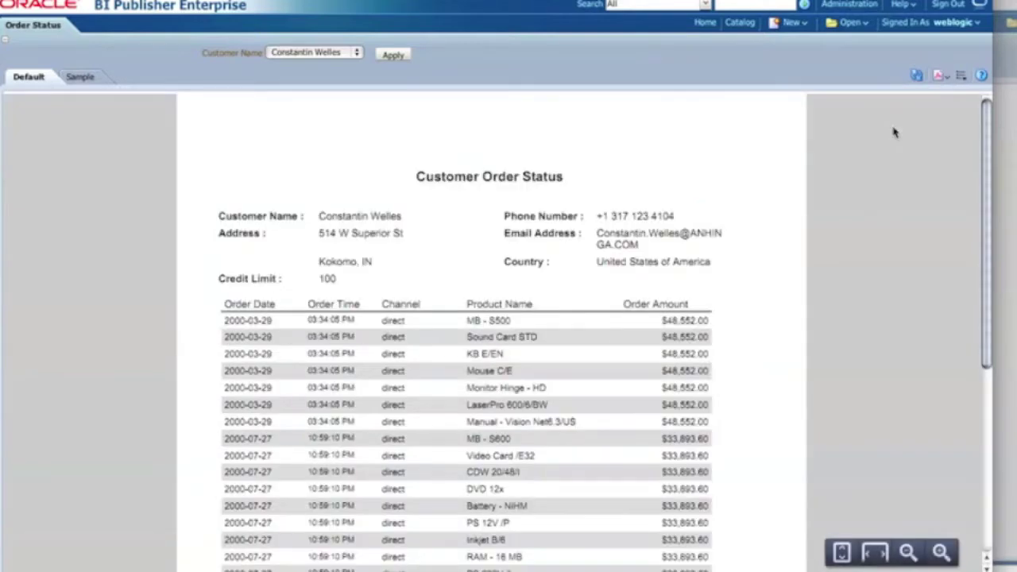
pyautogui.scroll(-3, 868, 205)
pyautogui.scroll(4, 867, 206)
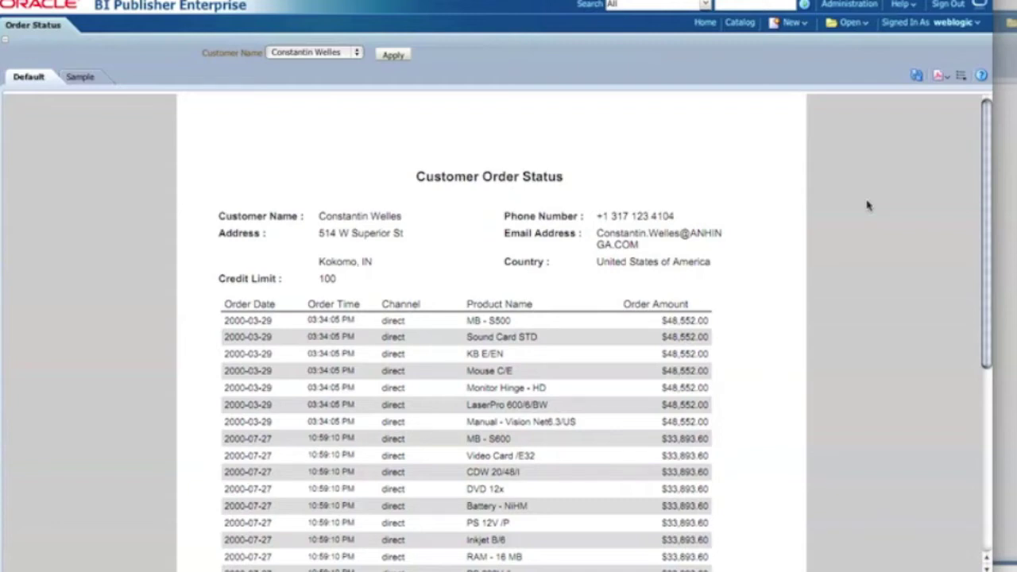
pyautogui.click(940, 76)
pyautogui.click(936, 95)
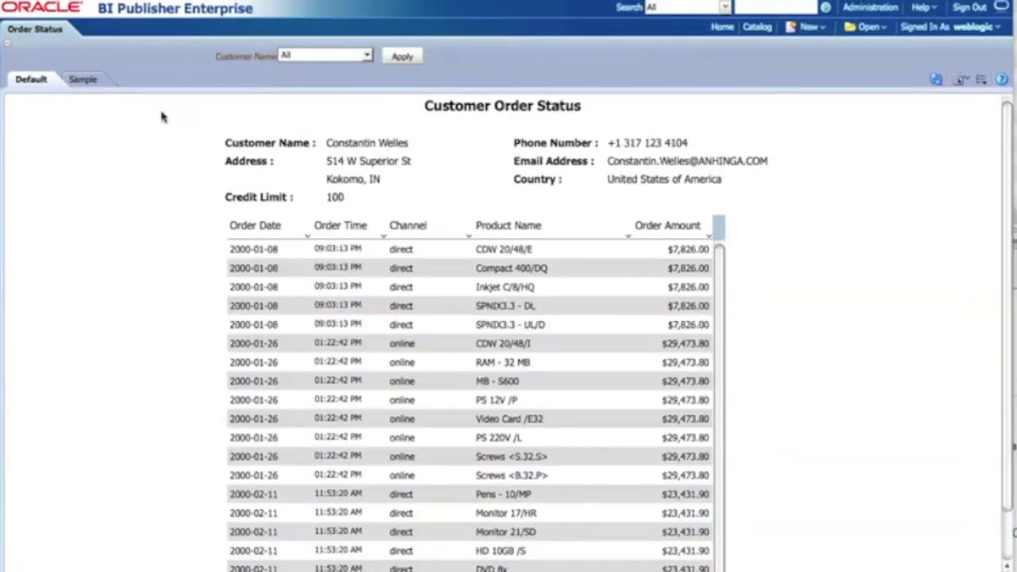
# - Create a new report from the Order data model using the Blank (Portrait) template
pyautogui.click(825, 29)
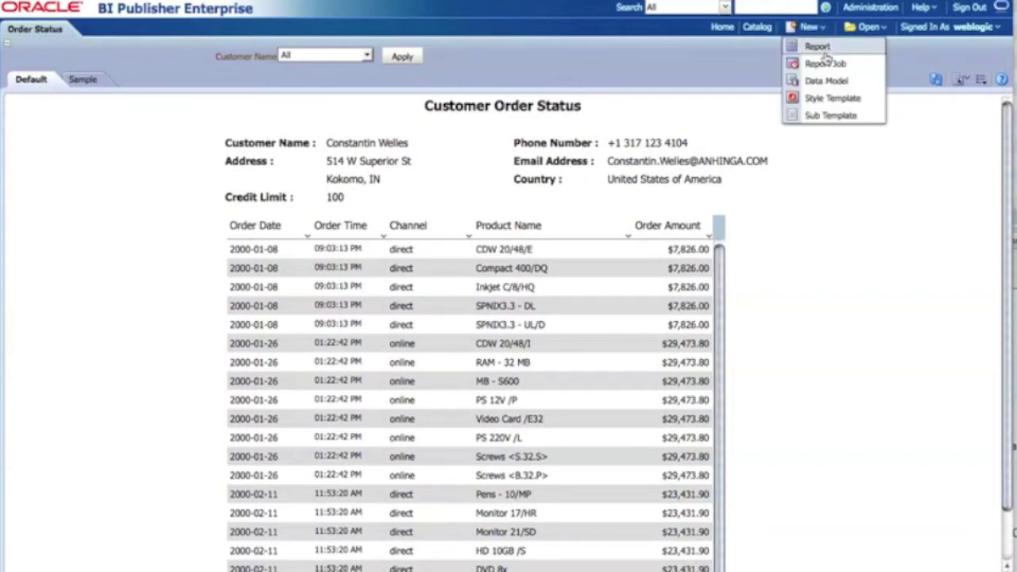
pyautogui.click(823, 49)
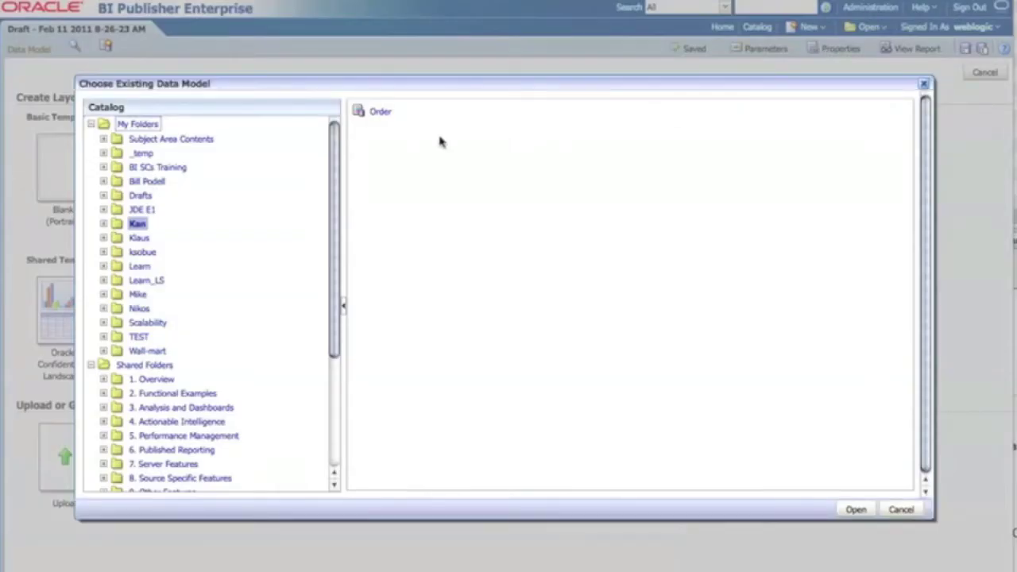
pyautogui.click(381, 114)
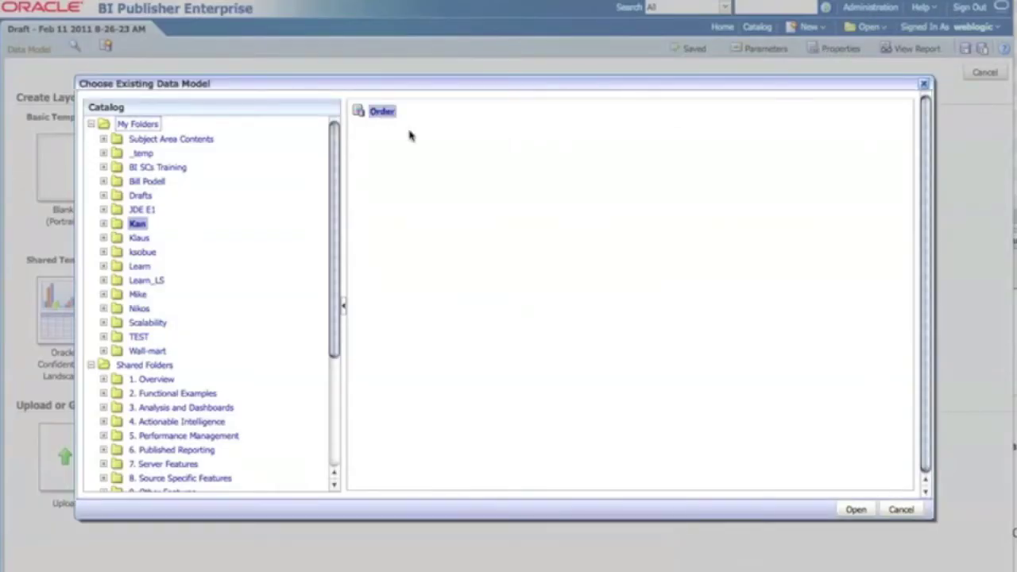
pyautogui.click(855, 509)
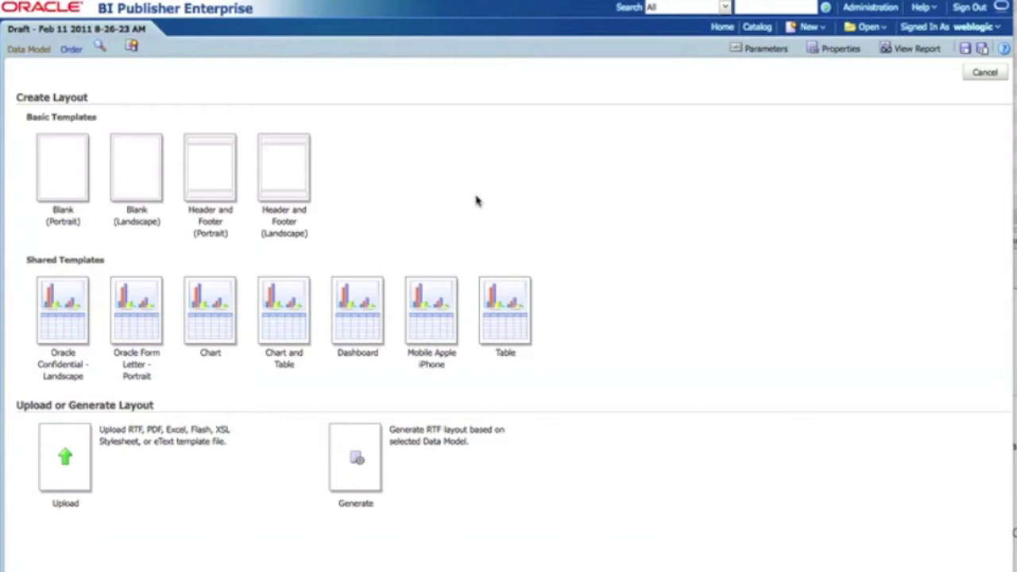
pyautogui.click(62, 183)
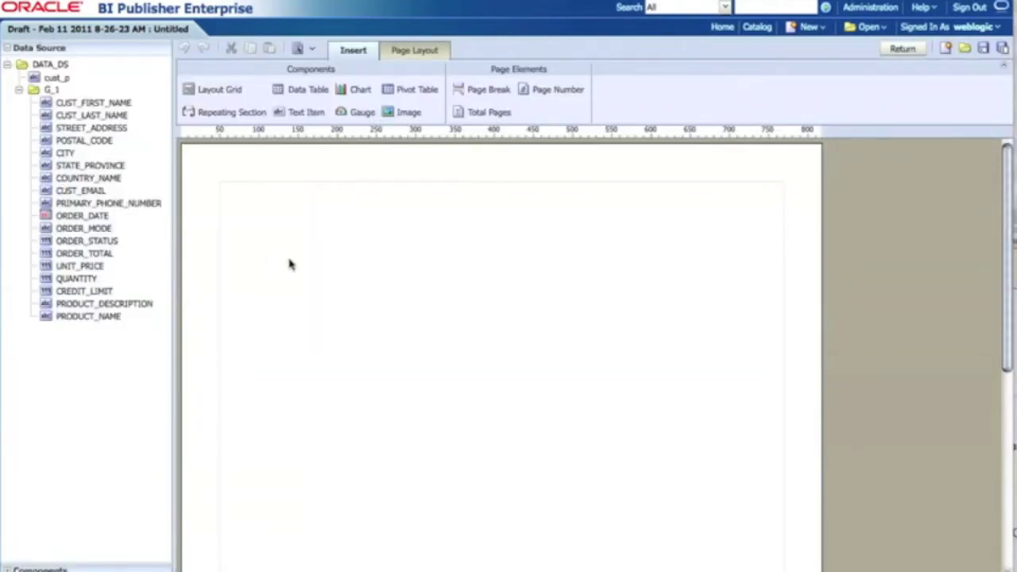
# - Insert a 2-row, 1-column layout grid on the blank page
pyautogui.moveTo(202, 93); pyautogui.dragTo(310, 211)
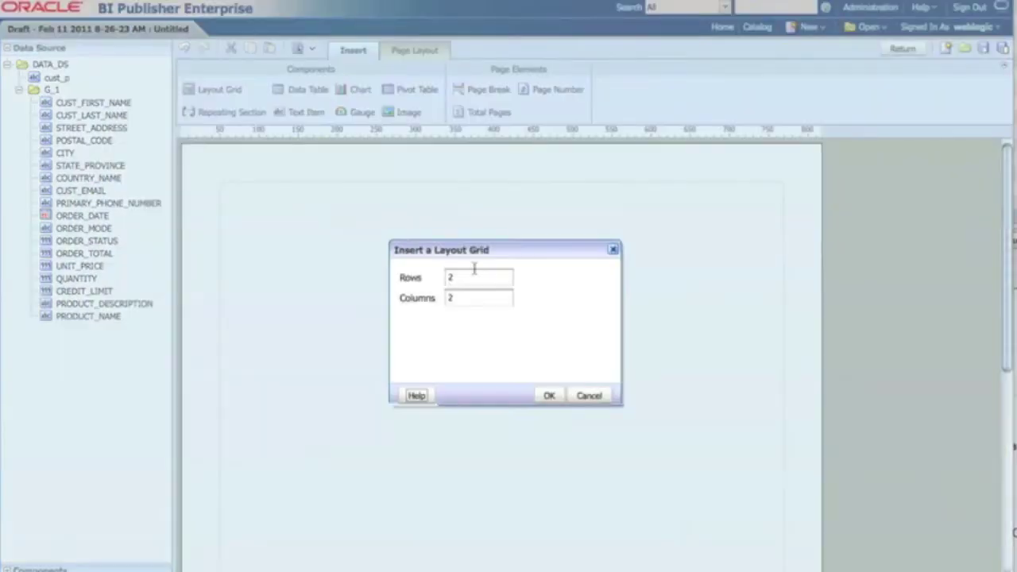
pyautogui.click(492, 297)
pyautogui.write('1')
pyautogui.click(549, 395)
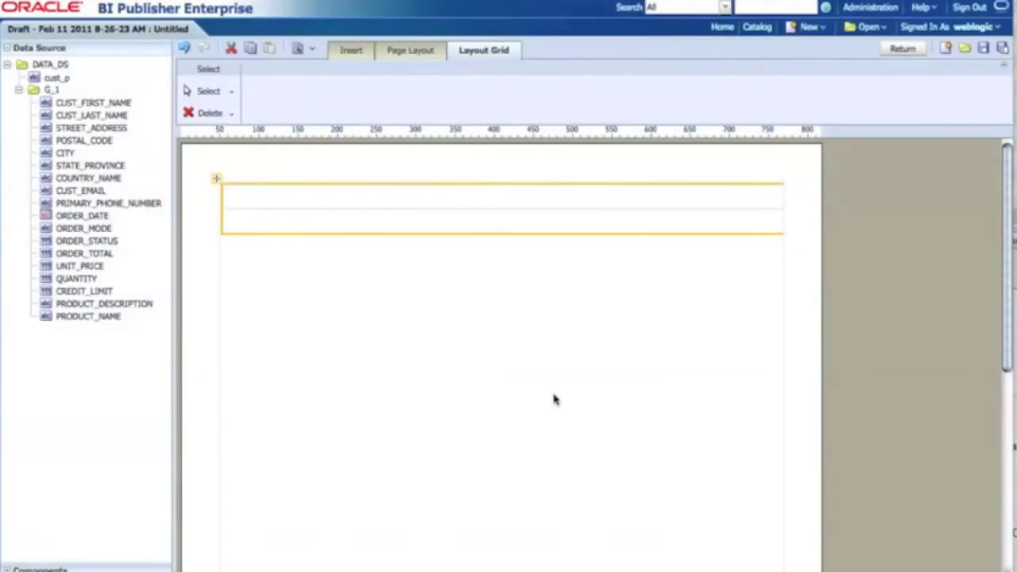
pyautogui.click(416, 195)
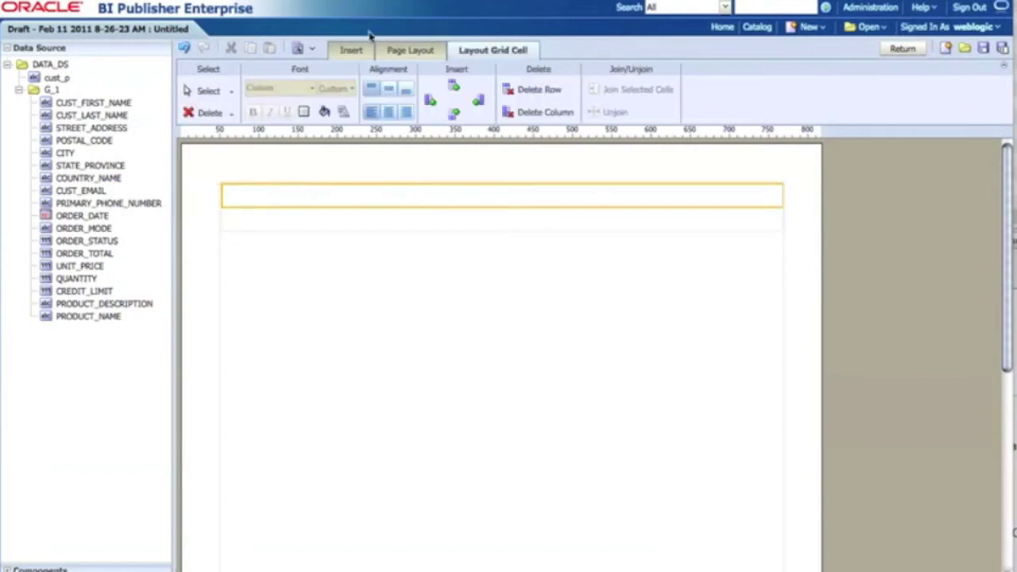
# - Nest a two-column layout grid inside the top row of the grid
pyautogui.click(352, 51)
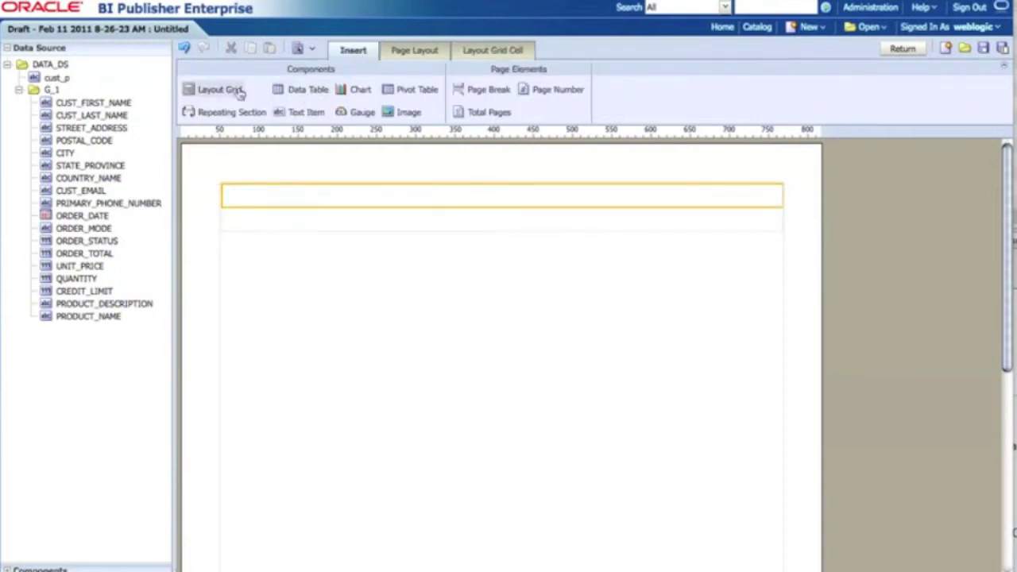
pyautogui.moveTo(223, 93); pyautogui.dragTo(318, 201)
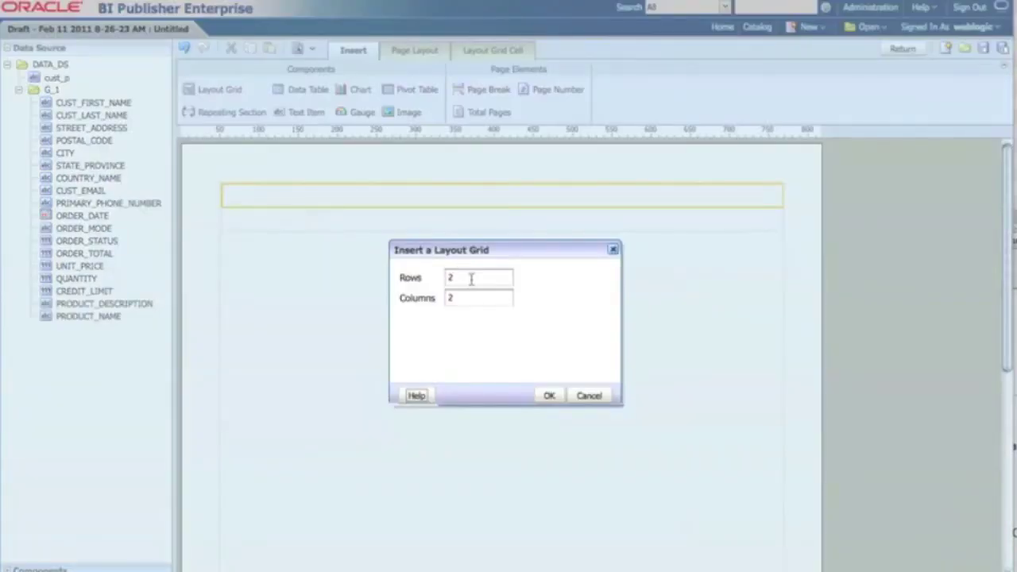
pyautogui.click(548, 396)
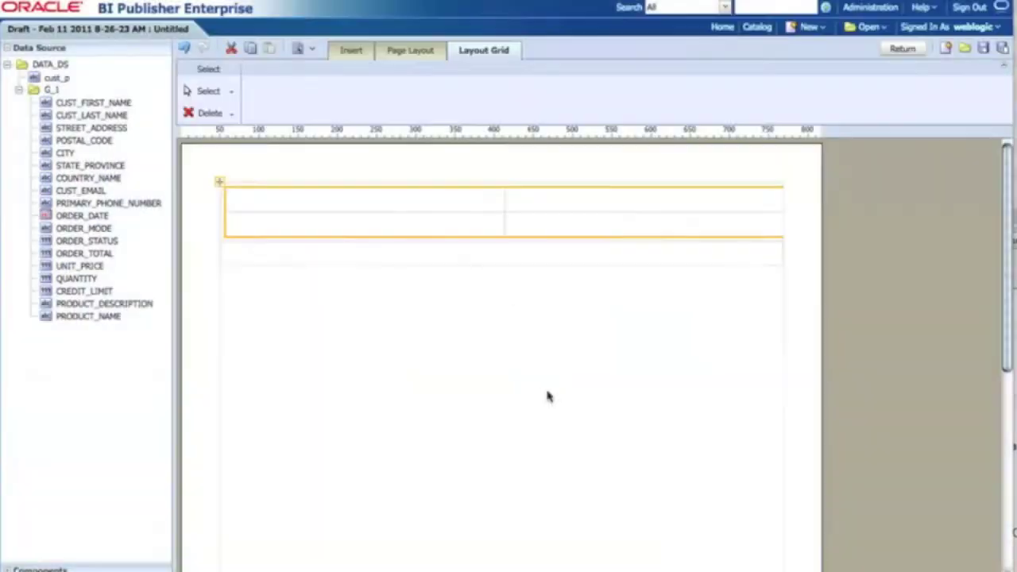
pyautogui.click(408, 252)
pyautogui.click(354, 50)
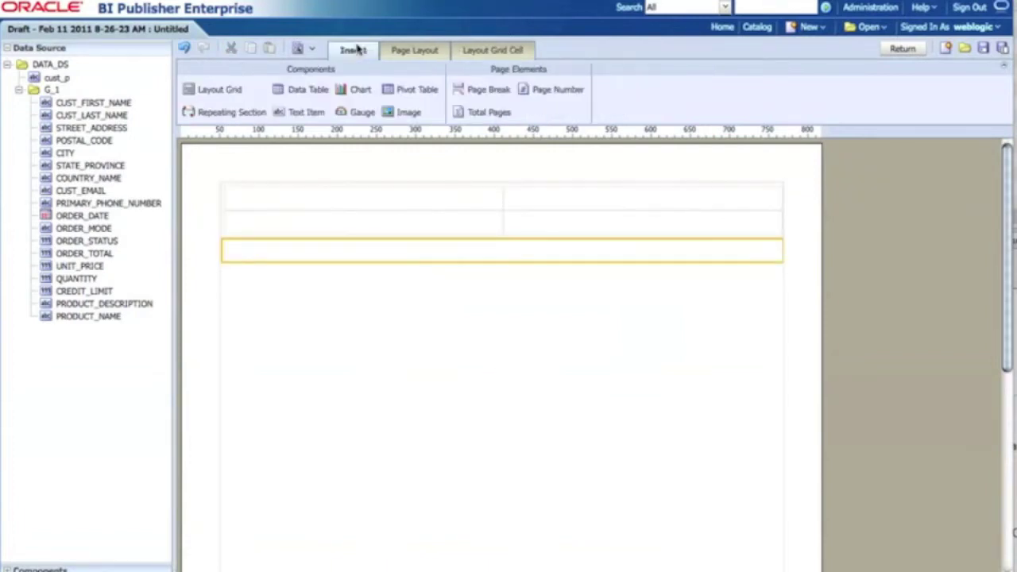
# - Drop a Data Table into the bottom row and add ORDER_DATE, ORDER_MODE, PRODUCT_NAME, ORDER_TOTAL columns
pyautogui.moveTo(310, 93); pyautogui.dragTo(366, 249)
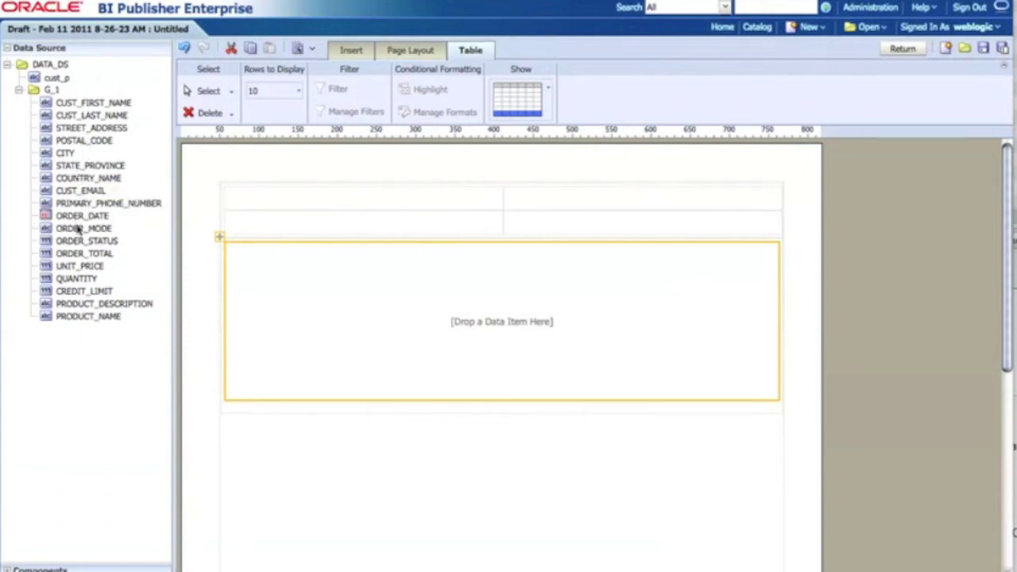
pyautogui.moveTo(73, 219); pyautogui.dragTo(275, 287)
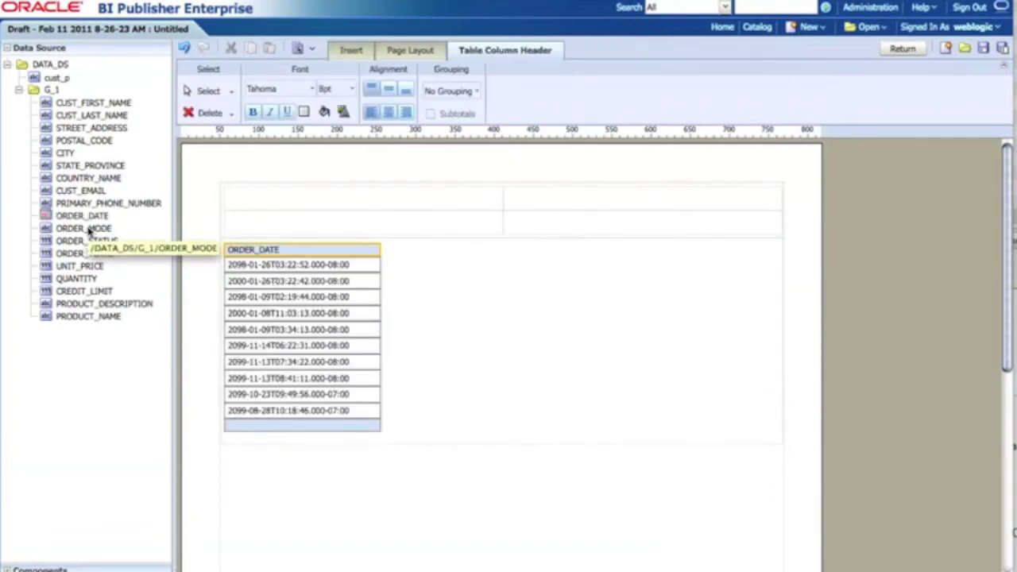
pyautogui.moveTo(88, 230); pyautogui.dragTo(411, 316)
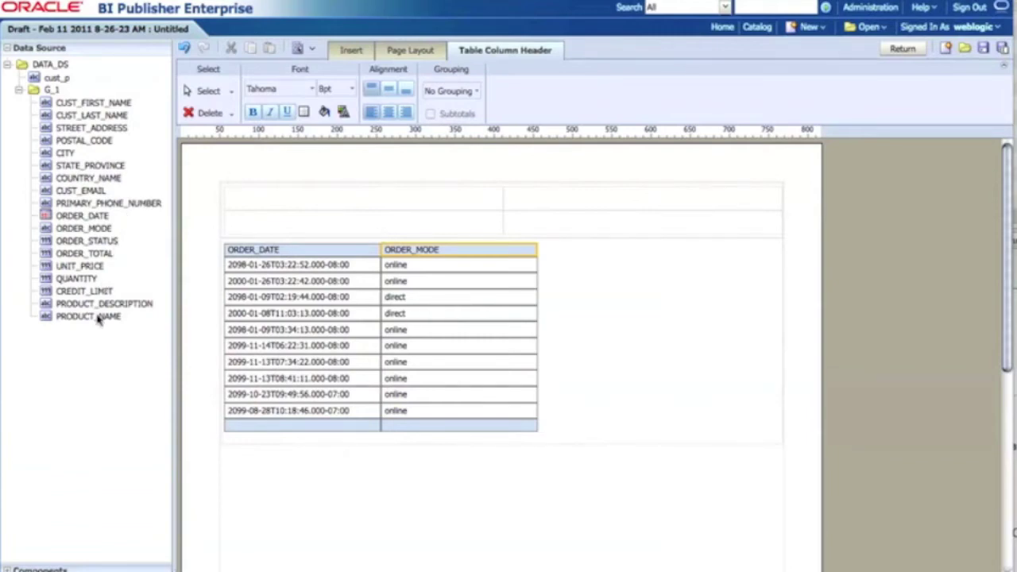
pyautogui.moveTo(98, 320); pyautogui.dragTo(550, 344)
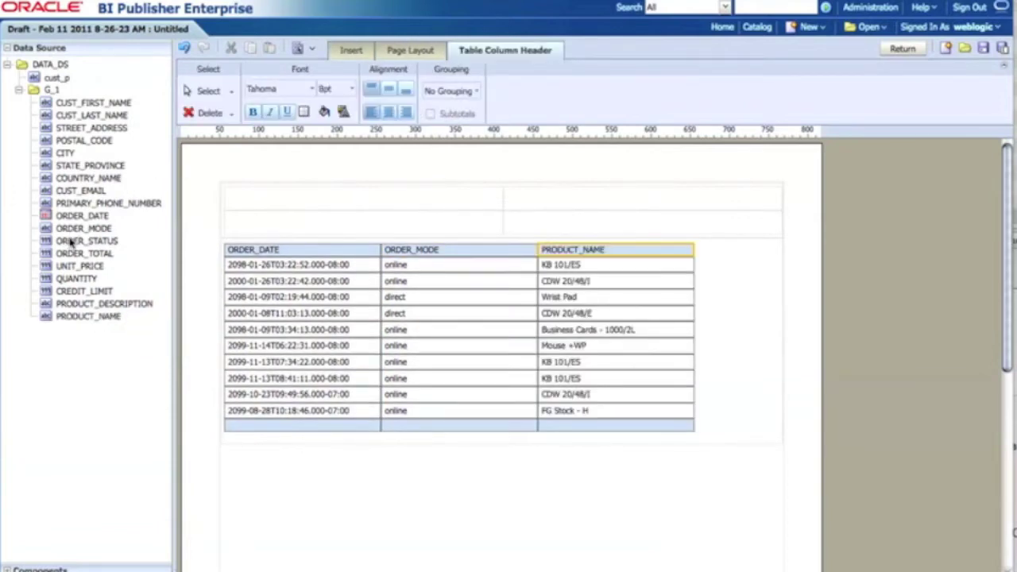
pyautogui.moveTo(83, 253); pyautogui.dragTo(739, 307)
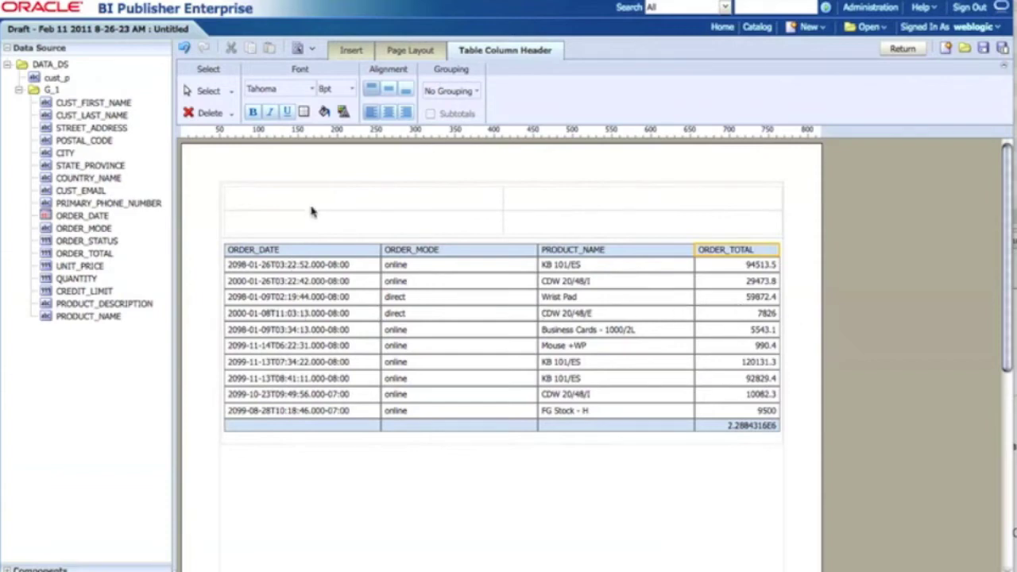
pyautogui.click(325, 269)
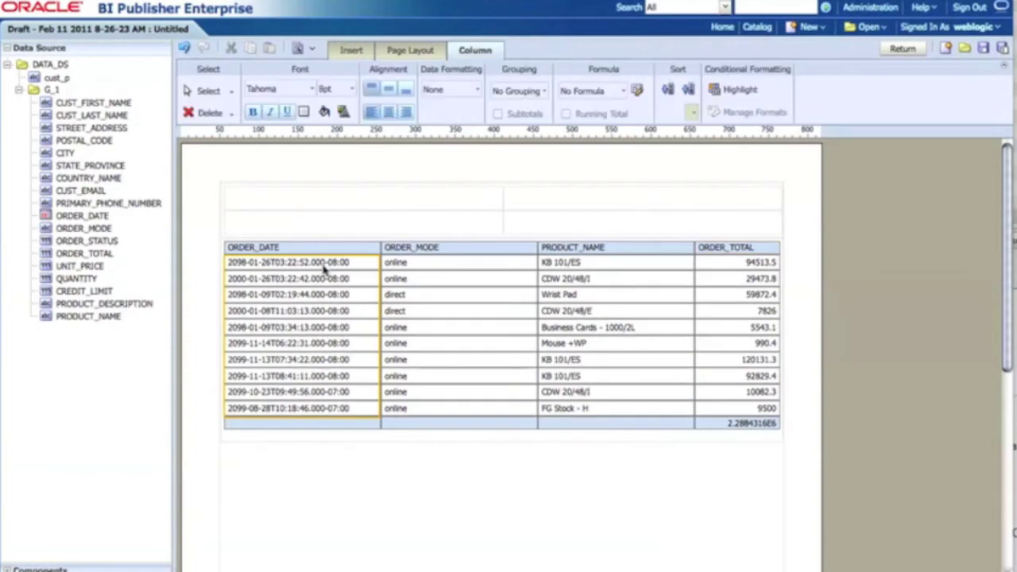
# - Format ORDER_DATE as 2/11/11 8:27 AM and ORDER_TOTAL as -$1,234.57 currency
pyautogui.click(468, 89)
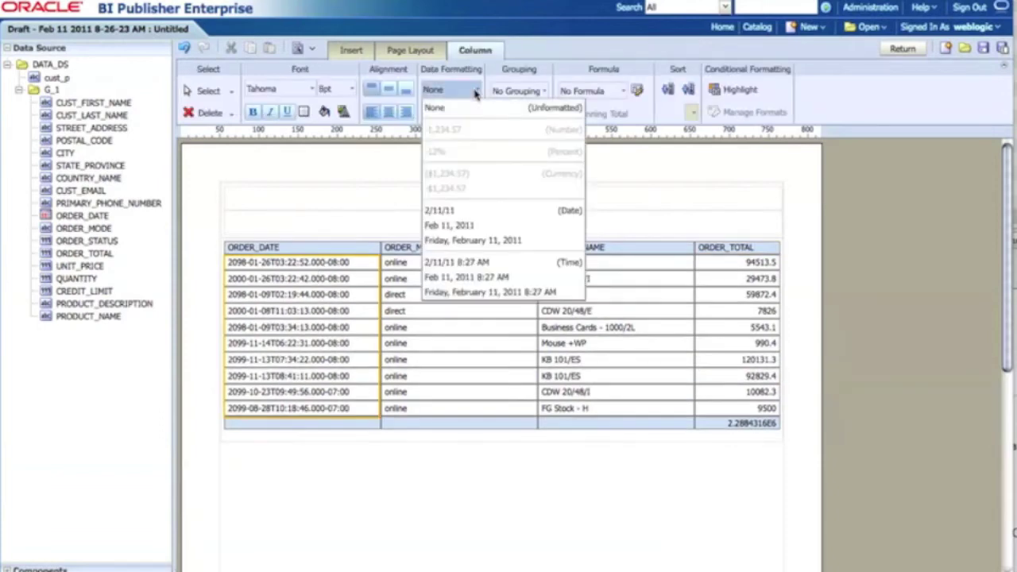
pyautogui.click(493, 269)
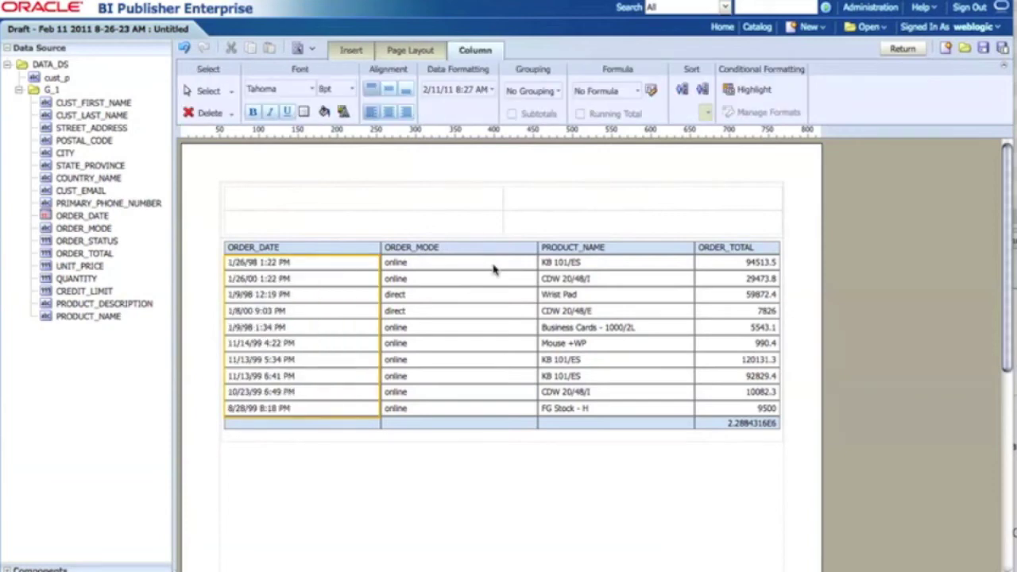
pyautogui.click(720, 268)
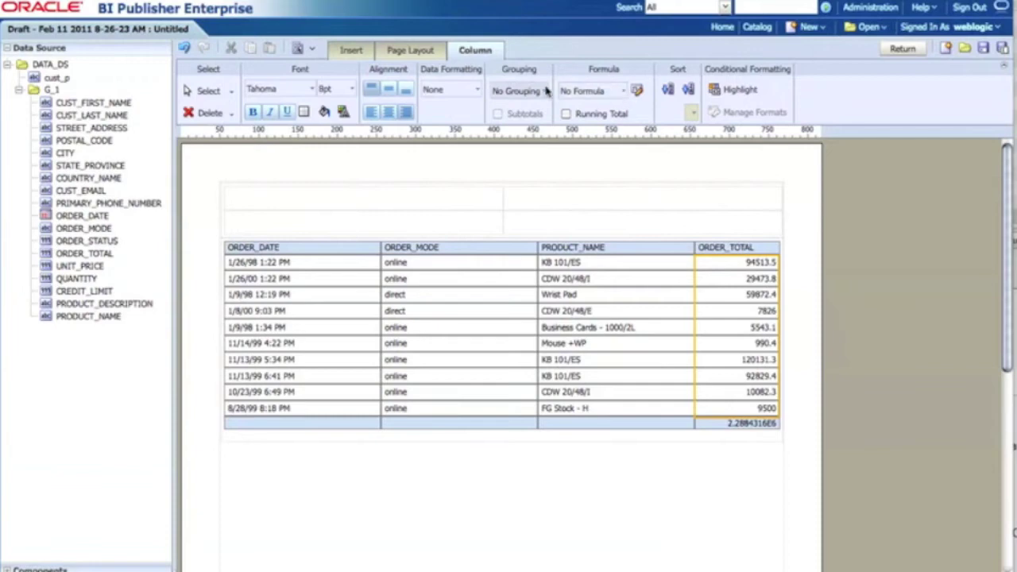
pyautogui.click(475, 92)
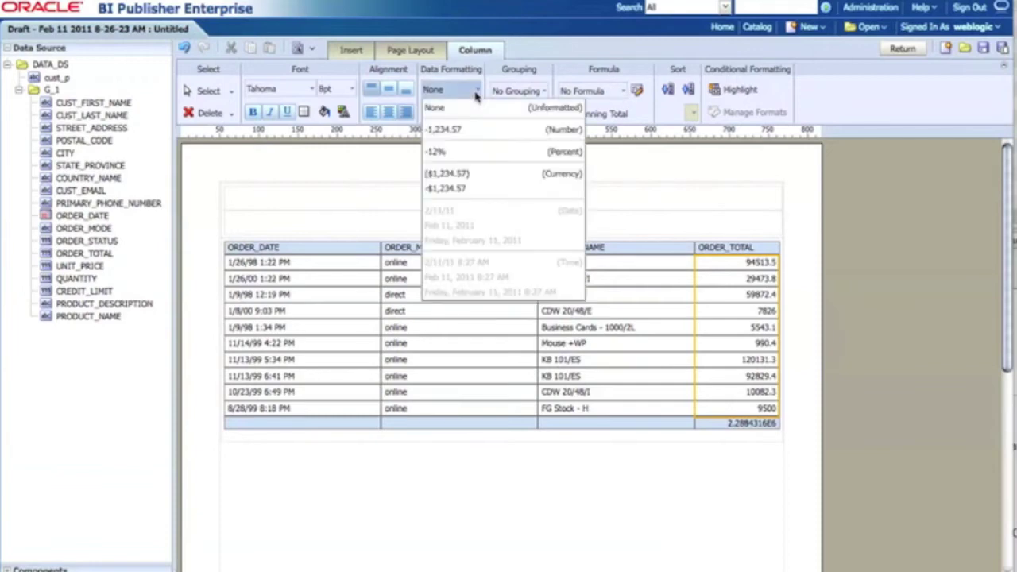
pyautogui.click(476, 189)
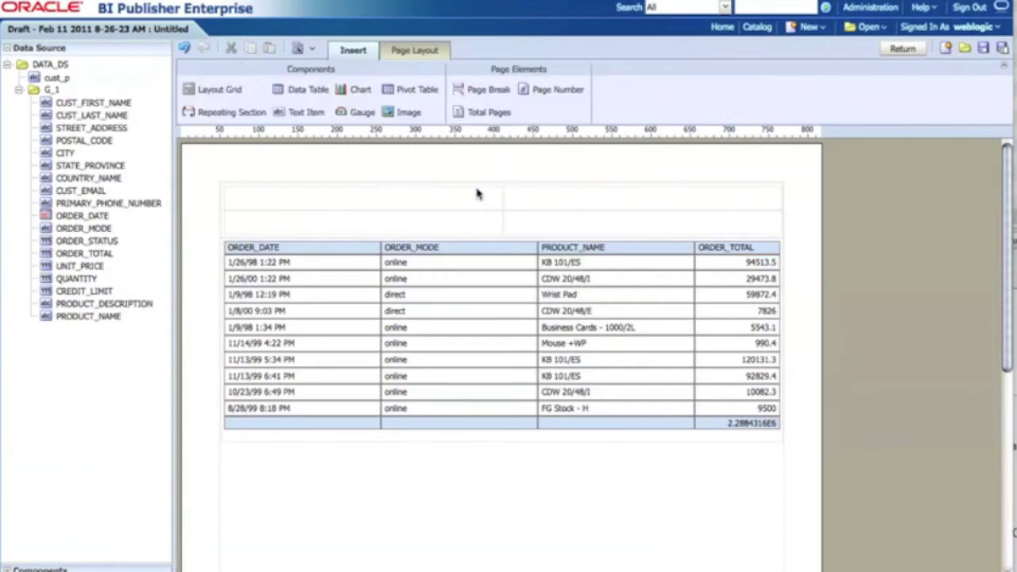
# - Format the grand total cell as -$1,234.57 currency, keeping the summation formula
pyautogui.click(720, 424)
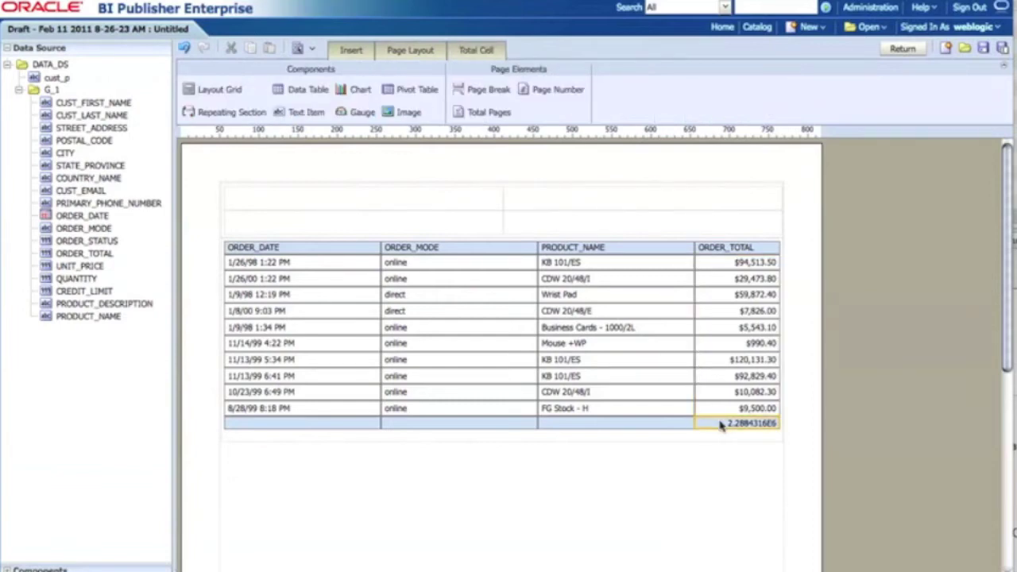
pyautogui.click(475, 90)
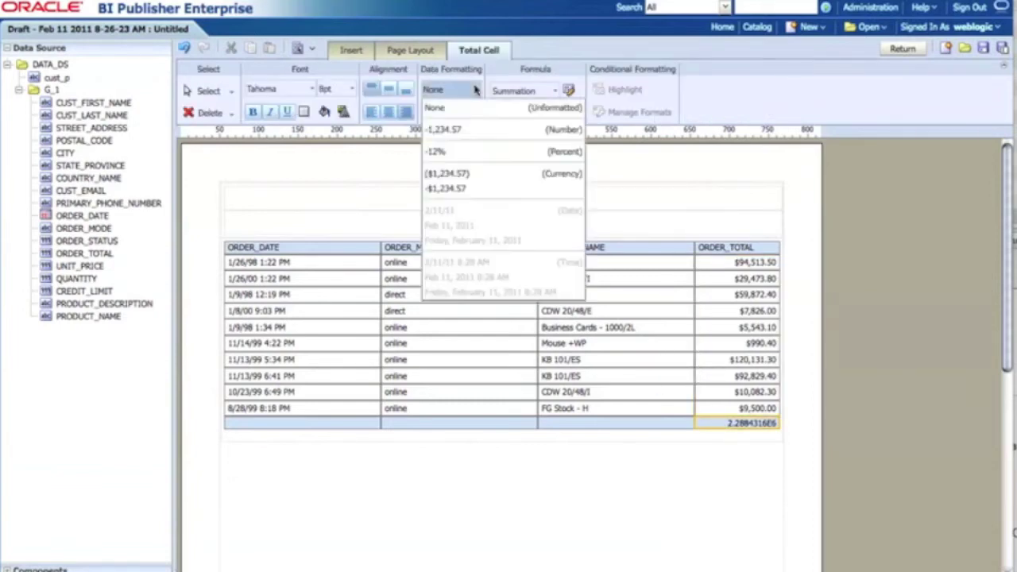
pyautogui.click(479, 189)
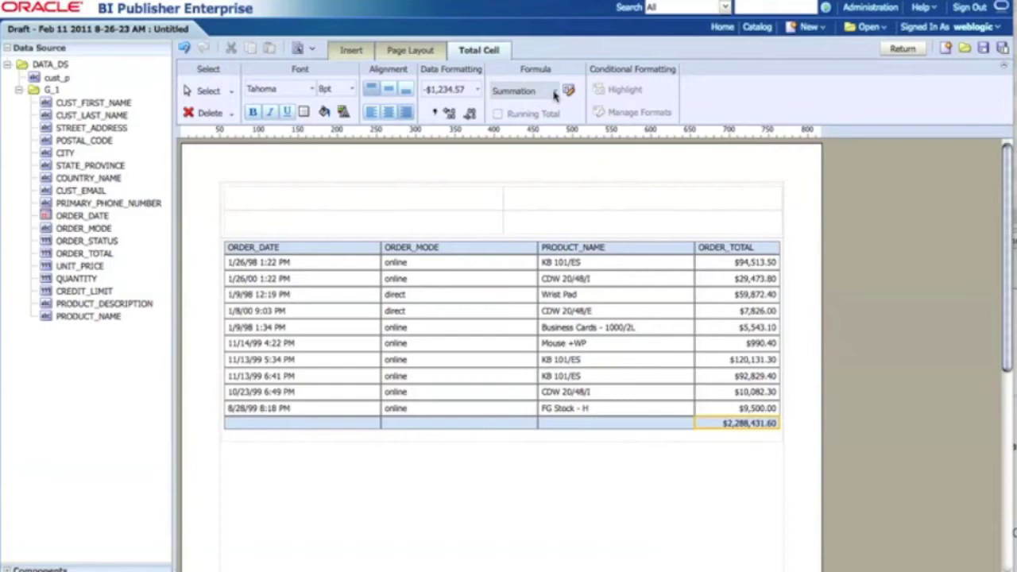
pyautogui.click(554, 94)
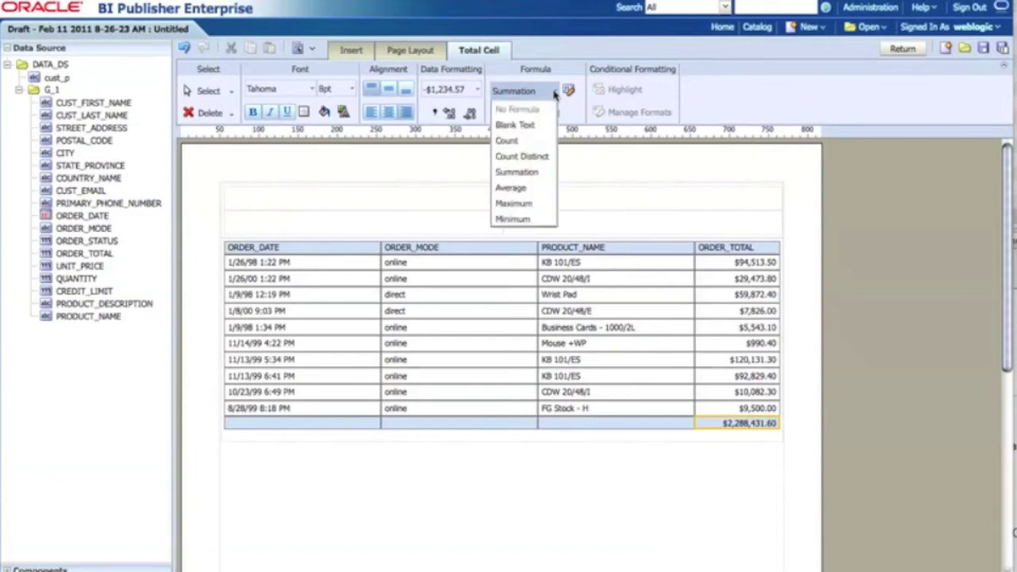
pyautogui.click(554, 93)
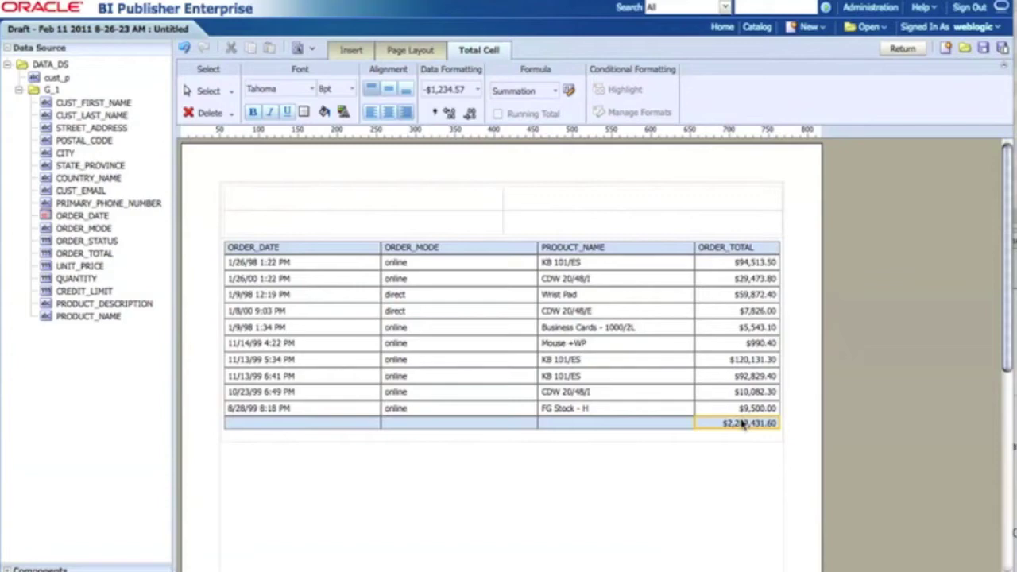
pyautogui.click(290, 197)
# - Add a 'Customer Name :' text label in the top-left grid cell
pyautogui.click(351, 50)
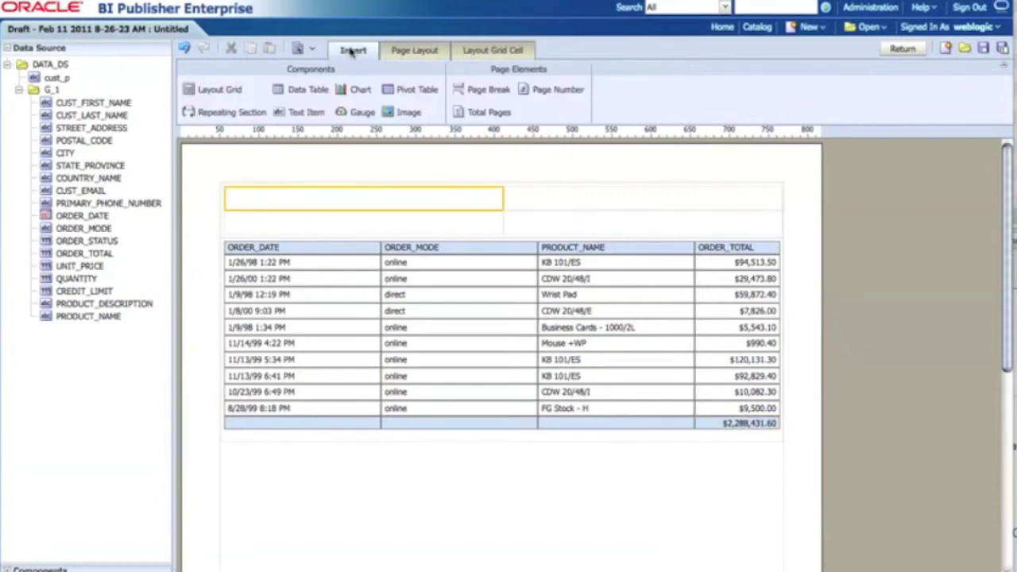
pyautogui.moveTo(308, 112); pyautogui.dragTo(336, 199)
pyautogui.doubleClick(336, 200)
pyautogui.write('Customert')
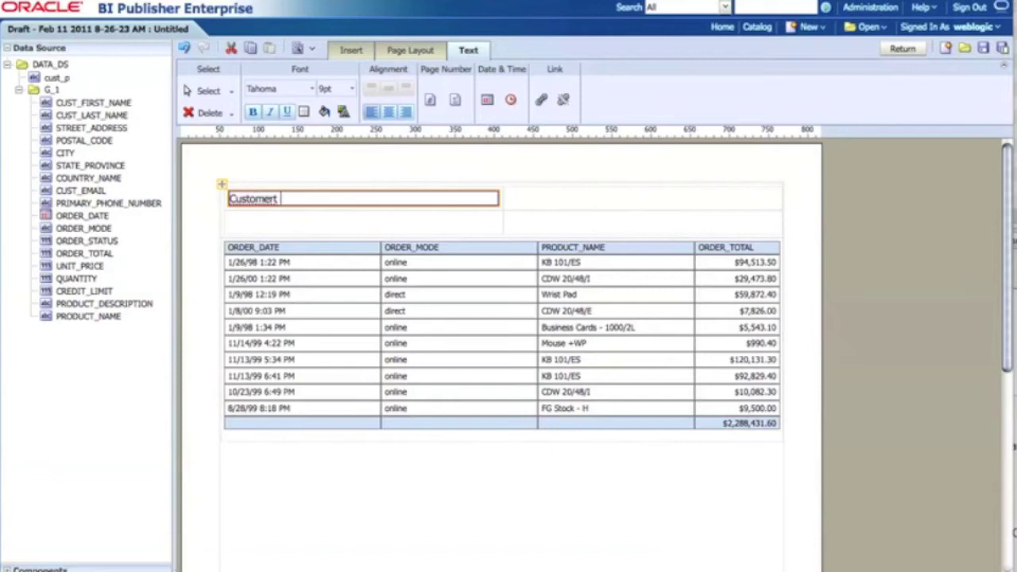
pyautogui.press('BackSpace')
pyautogui.write('Name :')
pyautogui.click(584, 197)
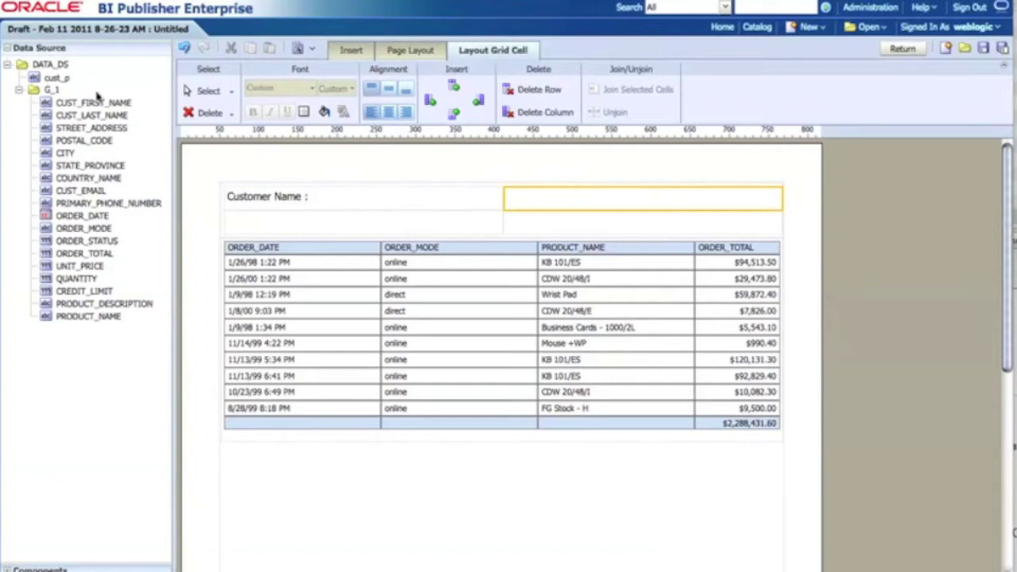
# - Place CUST_FIRST_NAME and CUST_LAST_NAME fields in the cell to the right
pyautogui.moveTo(93, 105); pyautogui.dragTo(546, 201)
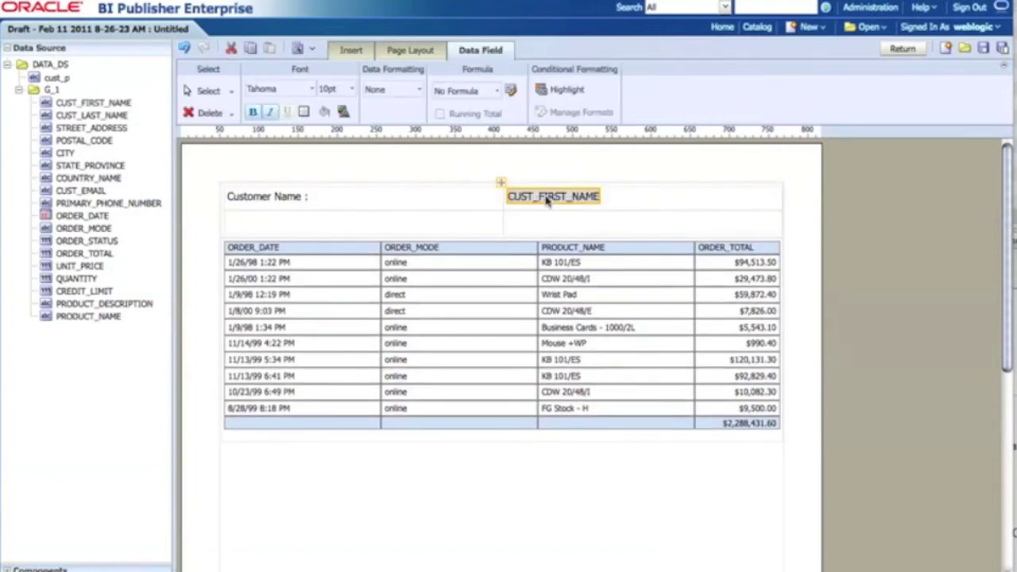
pyautogui.moveTo(101, 117); pyautogui.dragTo(668, 203)
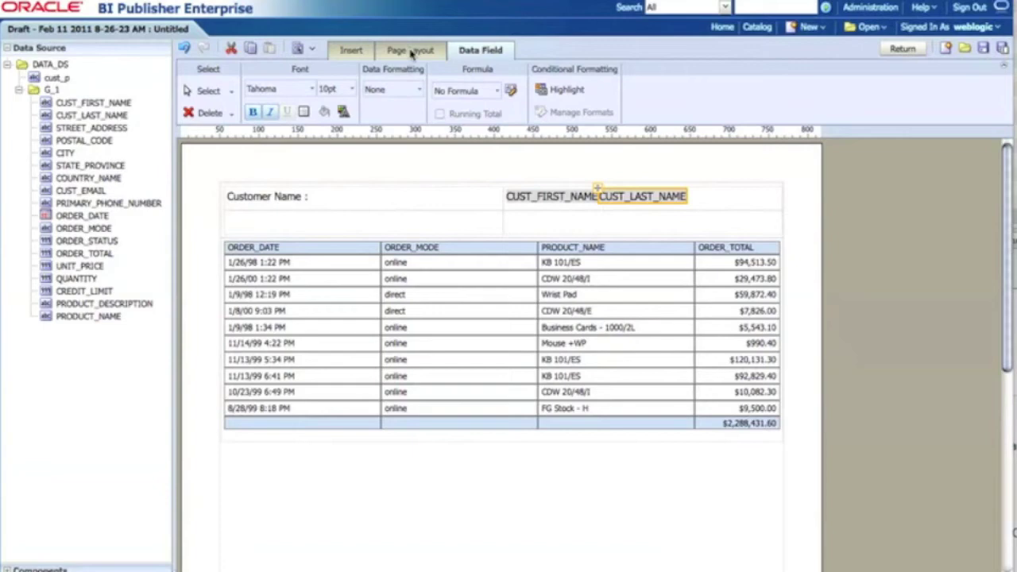
pyautogui.click(353, 50)
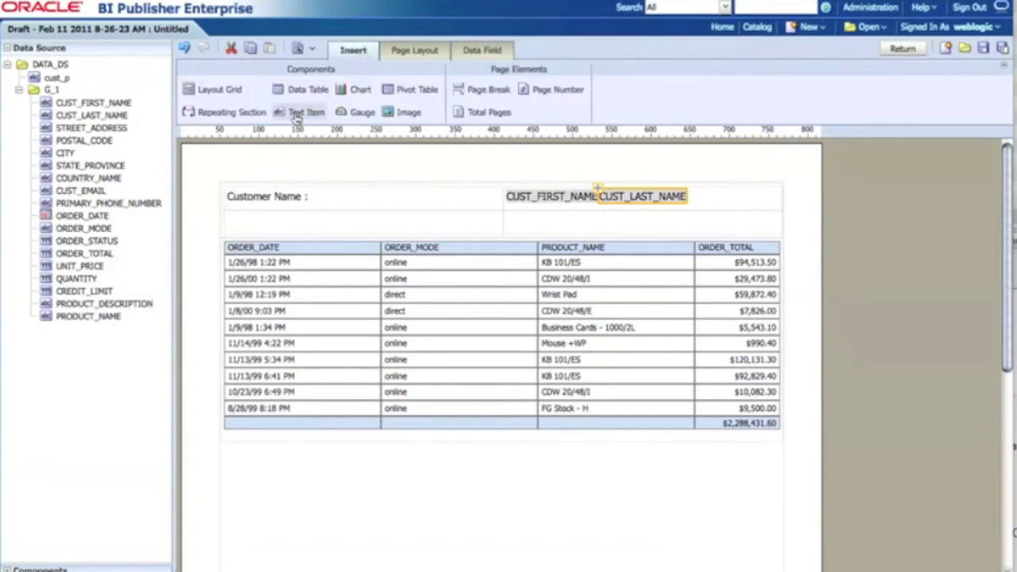
pyautogui.click(600, 196)
# - Insert a comma text item between the first and last name fields
pyautogui.click(598, 203)
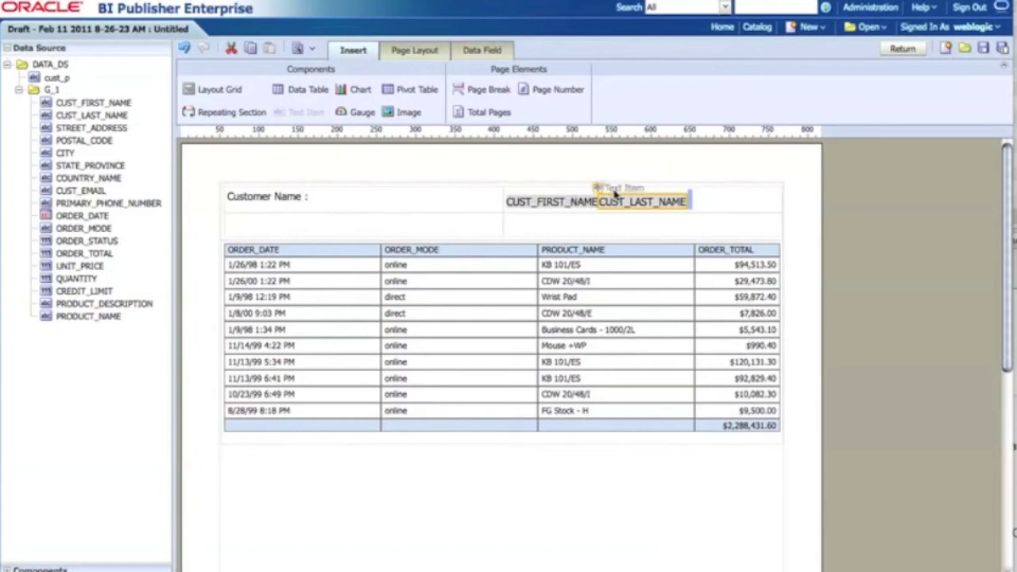
pyautogui.press('Return')
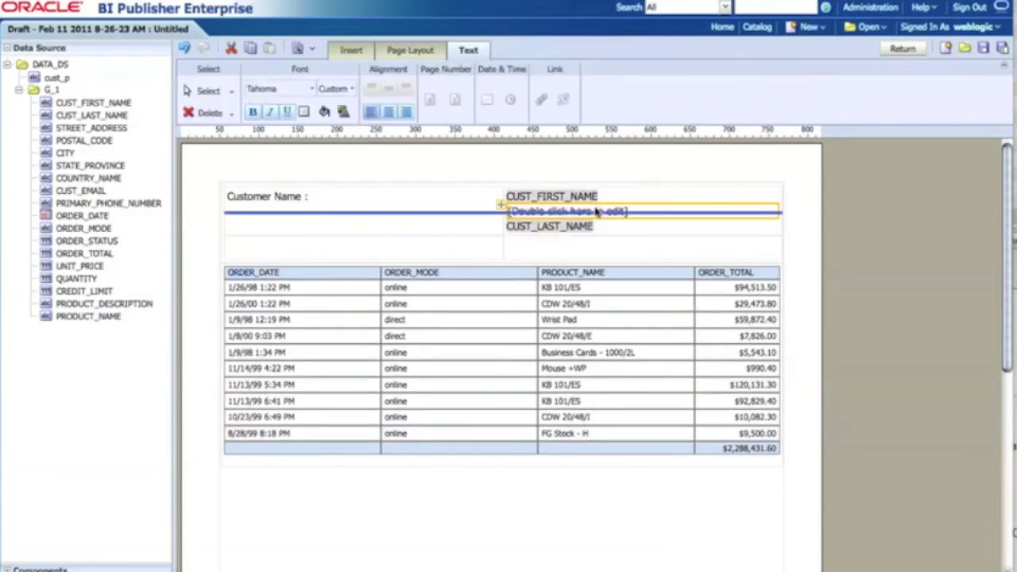
pyautogui.doubleClick(605, 212)
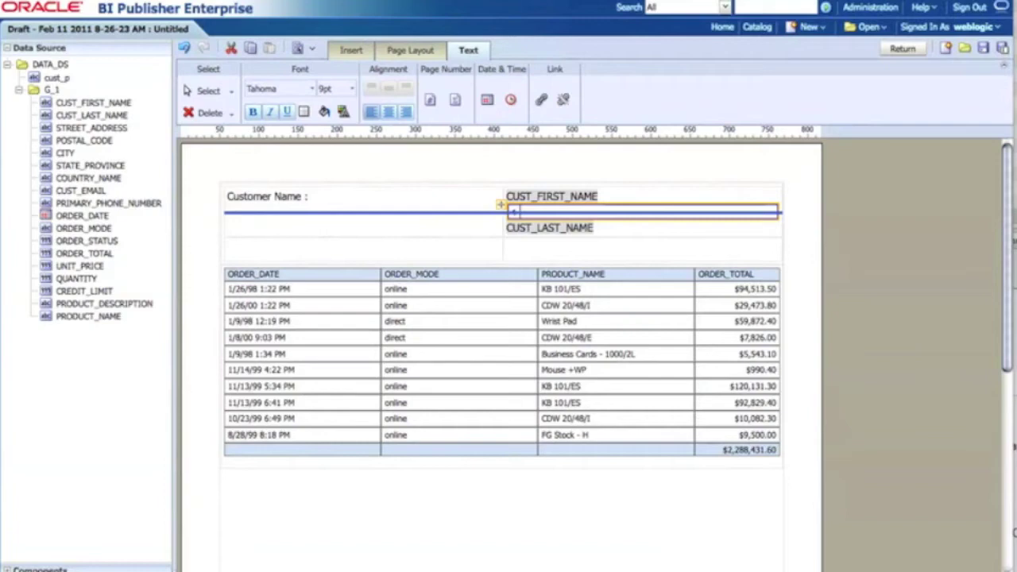
# - Set the CUST_LAST_NAME field's Display property to Inline so both names share one line
pyautogui.click(32, 570)
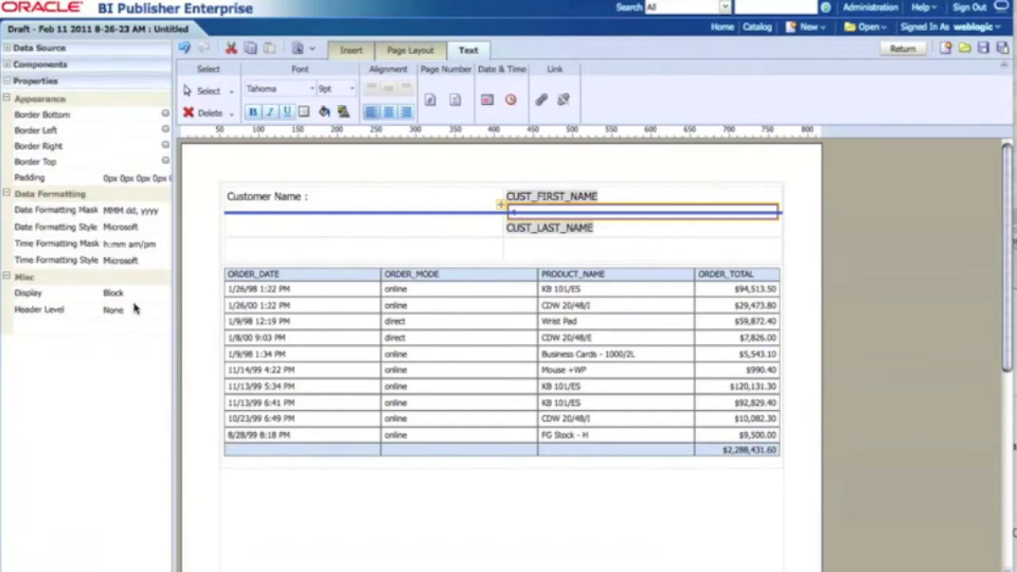
pyautogui.click(154, 296)
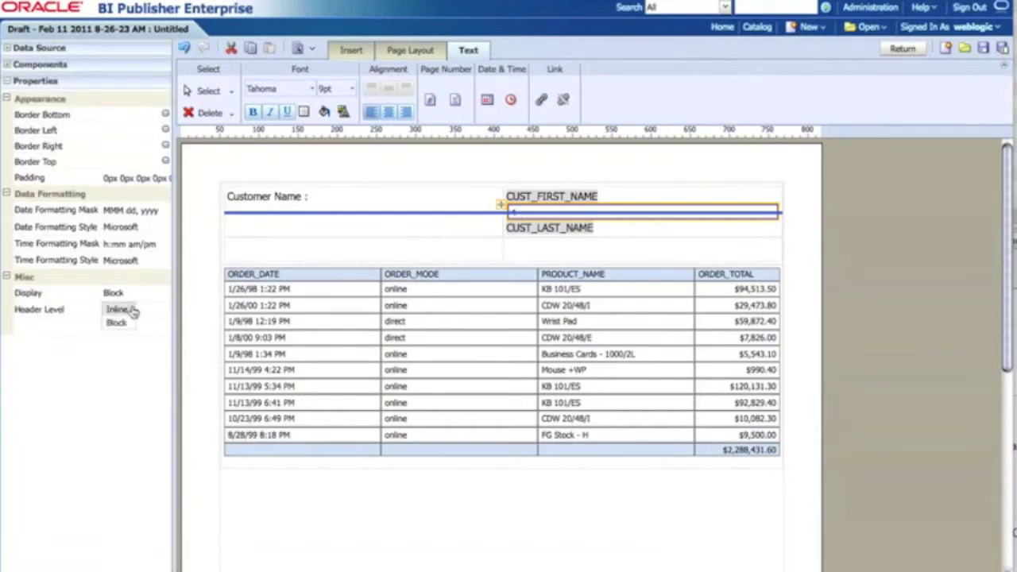
pyautogui.click(118, 310)
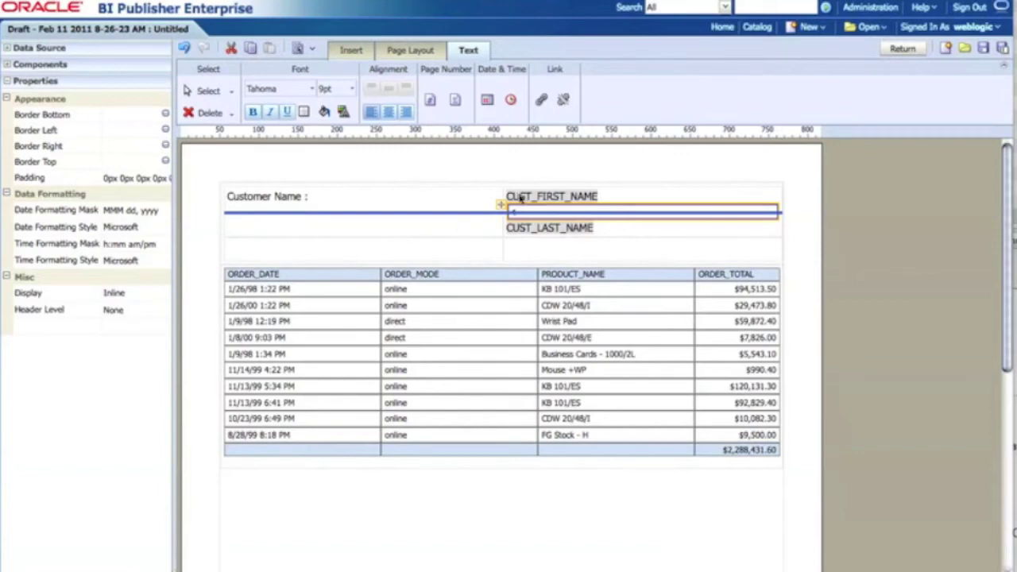
pyautogui.click(473, 198)
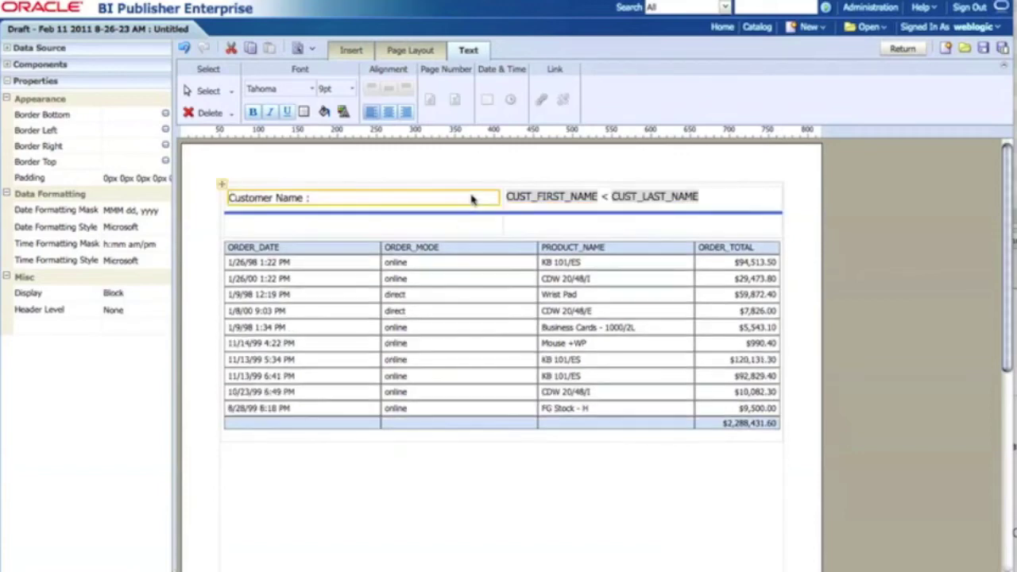
pyautogui.click(604, 198)
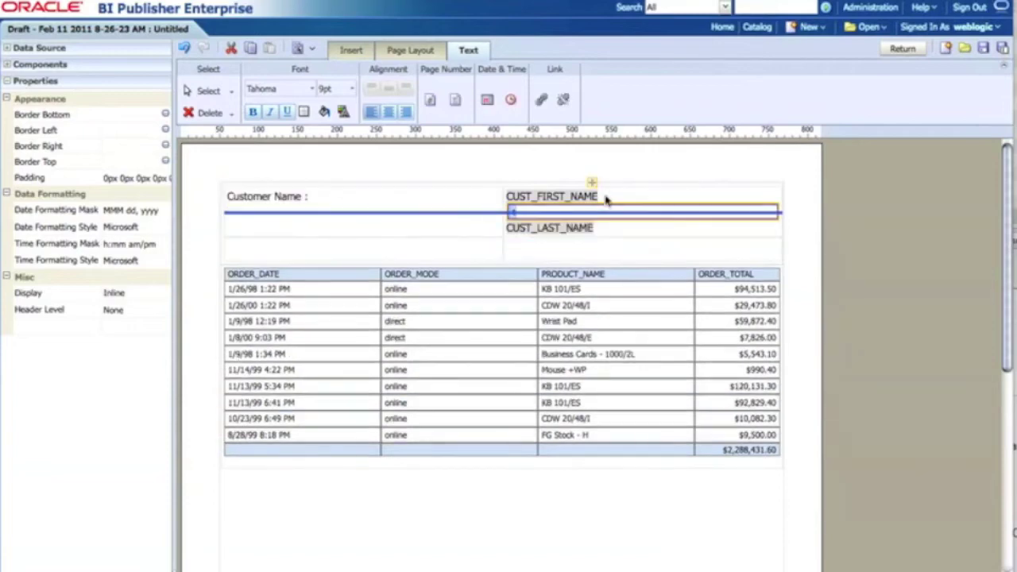
pyautogui.click(477, 200)
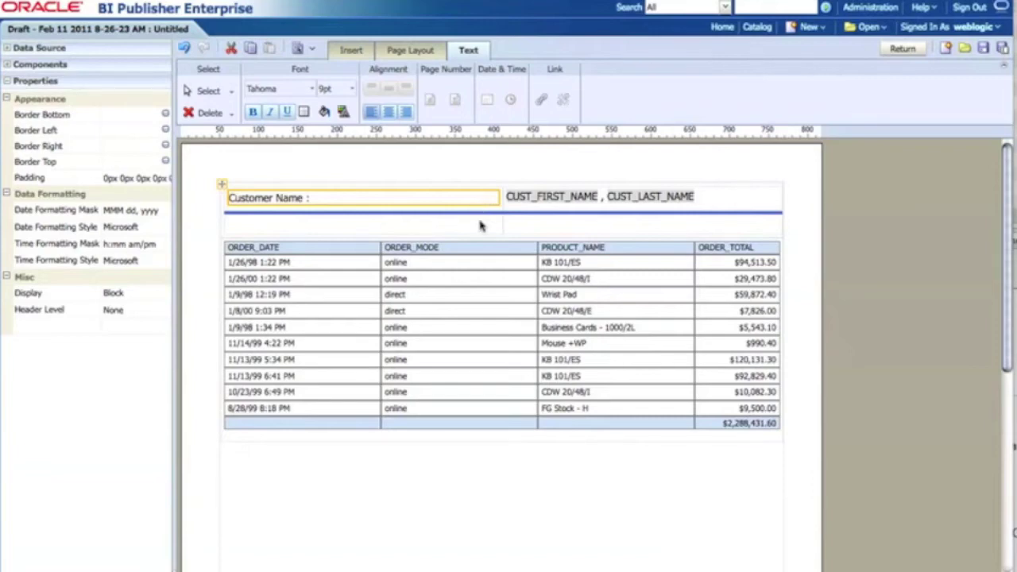
pyautogui.click(482, 226)
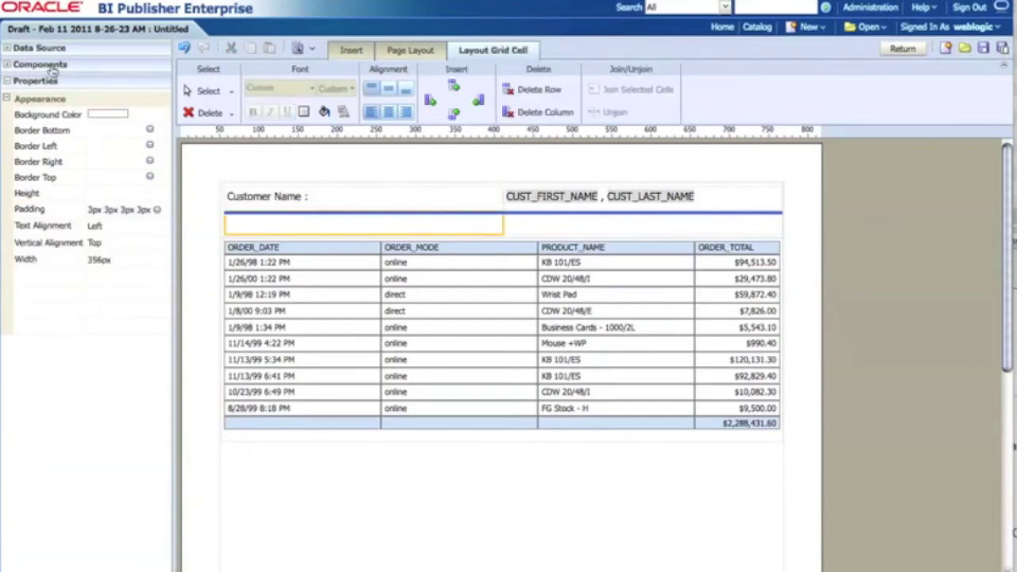
# - Place the STREET_ADDRESS field in the right cell below the customer names
pyautogui.click(44, 50)
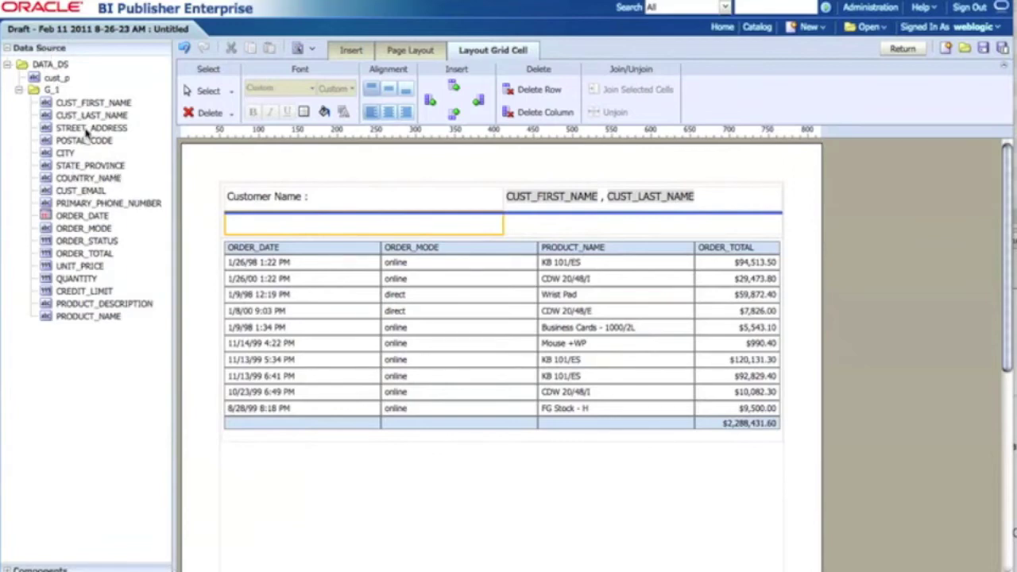
pyautogui.moveTo(91, 128); pyautogui.dragTo(320, 225)
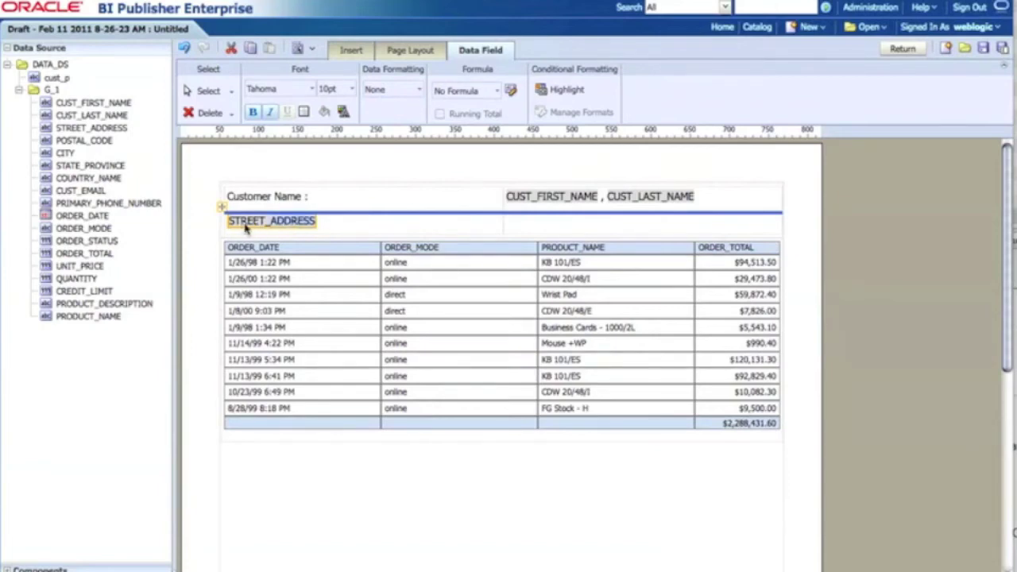
pyautogui.moveTo(220, 208); pyautogui.dragTo(524, 232)
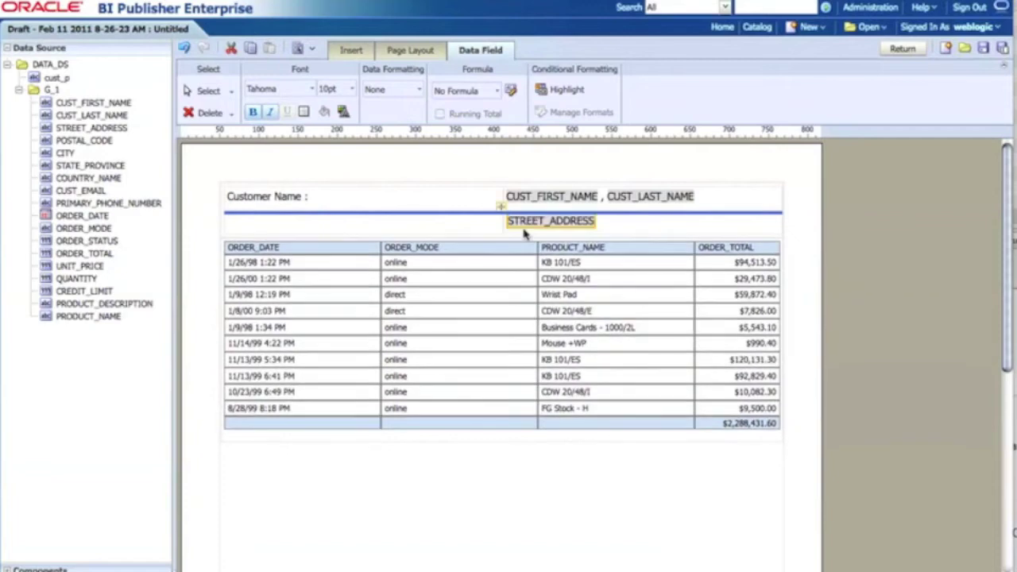
# - Add an 'Address :' text label to the left of STREET_ADDRESS
pyautogui.click(347, 50)
pyautogui.moveTo(308, 112); pyautogui.dragTo(340, 231)
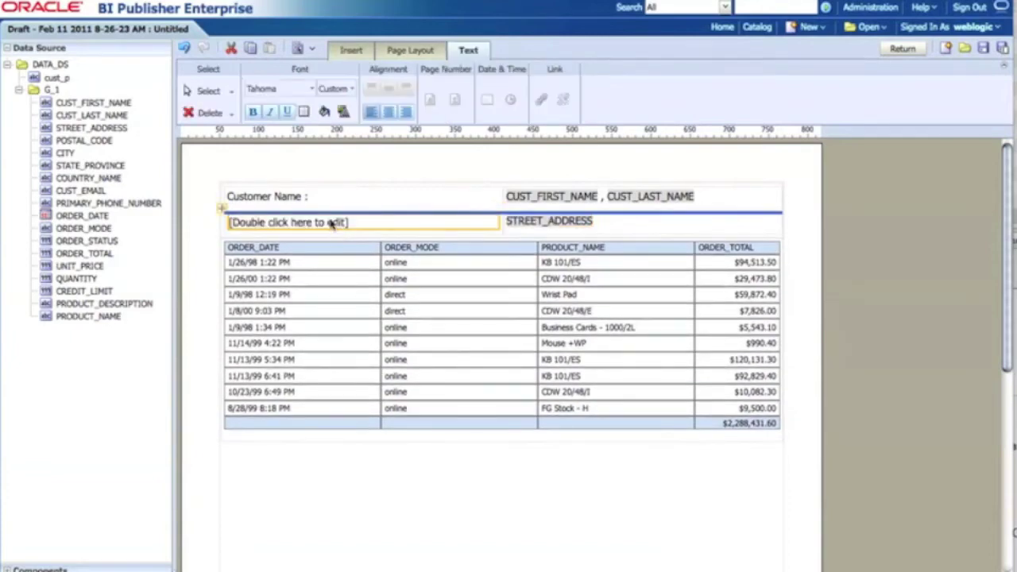
pyautogui.doubleClick(333, 224)
pyautogui.write('Address :')
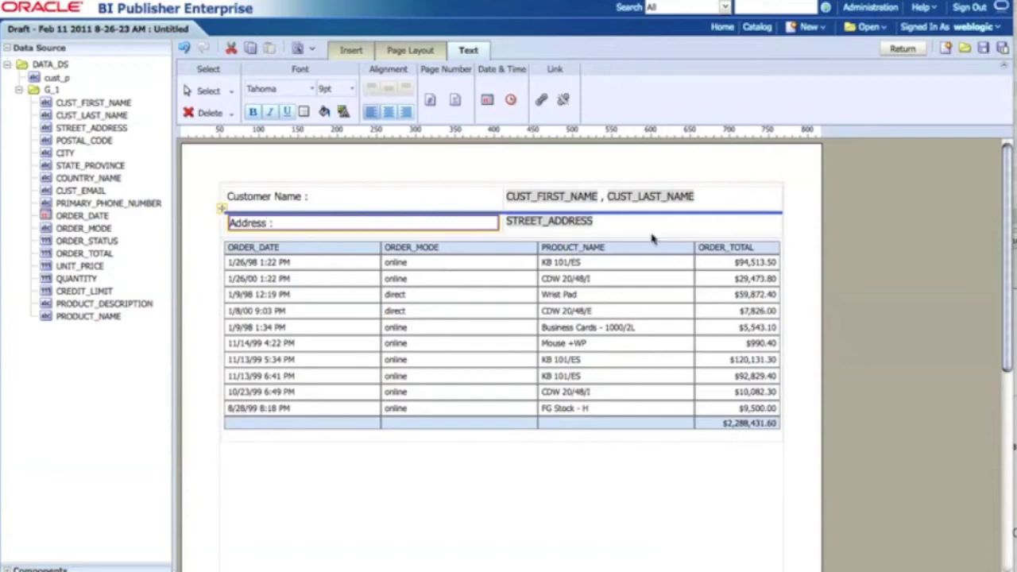
pyautogui.click(684, 225)
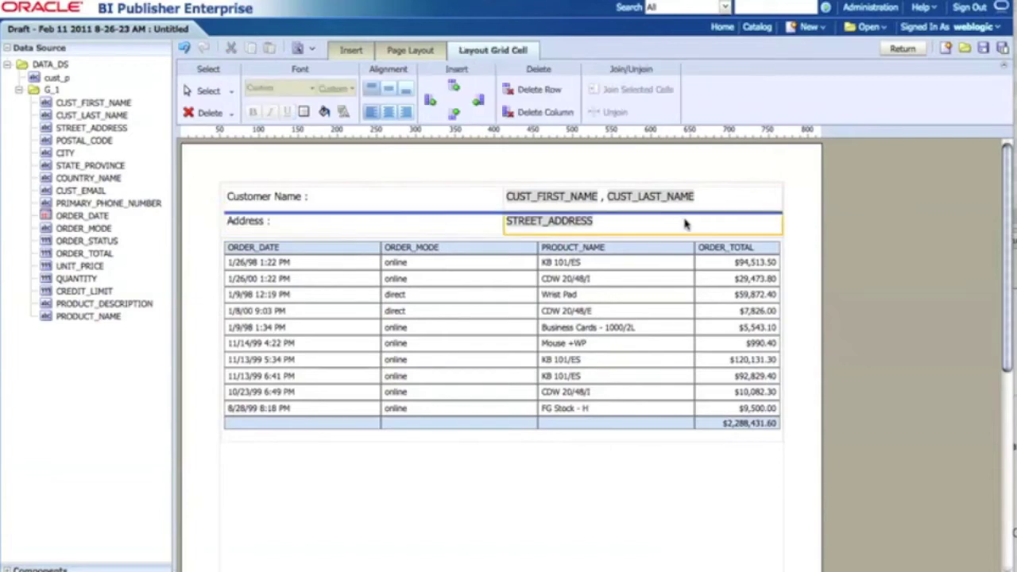
# - Bold the Customer Name and Address labels and narrow the label column
pyautogui.click(368, 197)
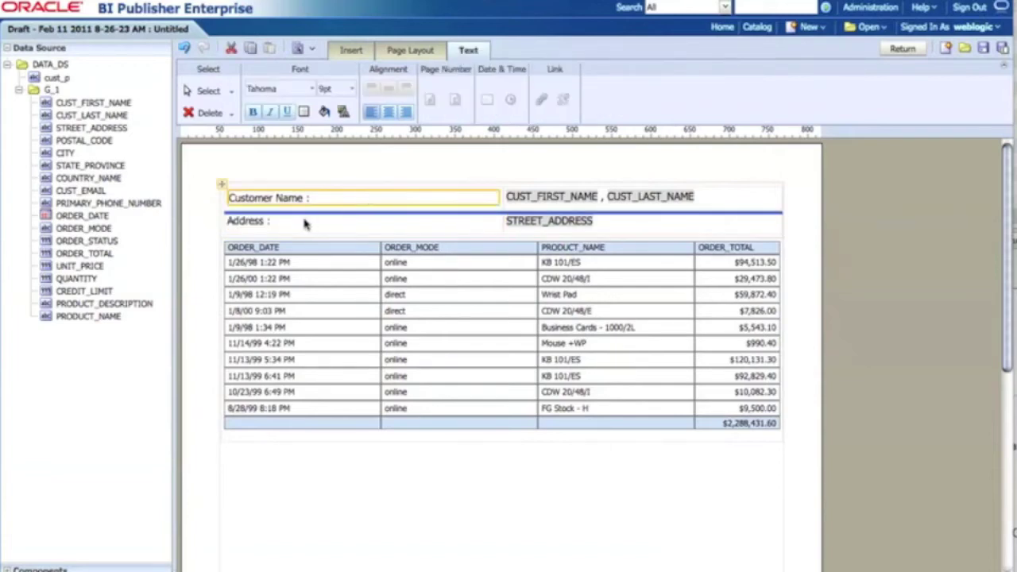
pyautogui.keyDown('ctrl'); pyautogui.click(271, 223); pyautogui.keyUp('ctrl')
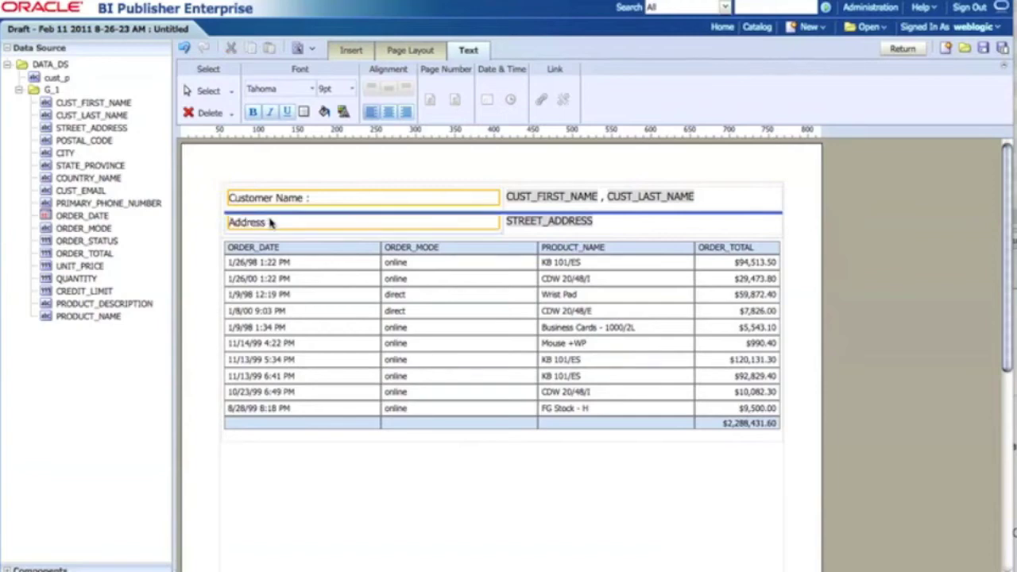
pyautogui.click(253, 113)
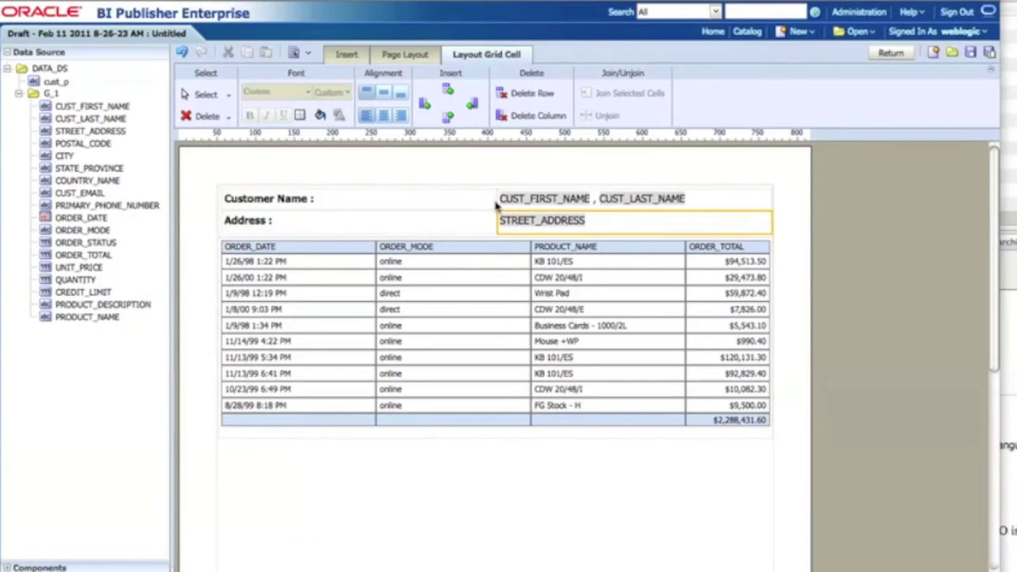
pyautogui.moveTo(494, 195); pyautogui.dragTo(327, 192)
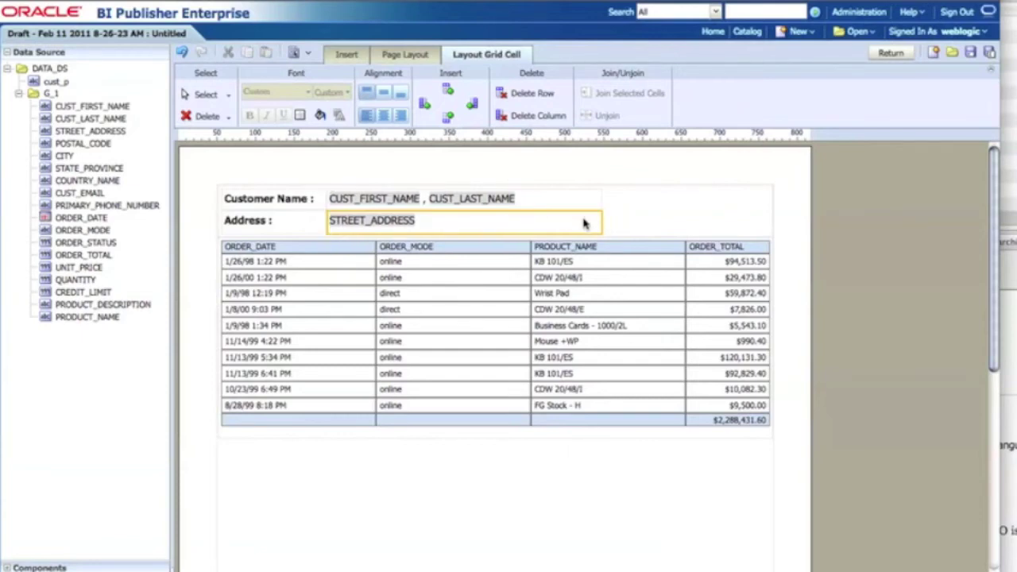
# - Dismiss the preview message, save the layout as 'Order Status', and preview it interactively
pyautogui.click(293, 53)
pyautogui.click(638, 12)
pyautogui.click(971, 54)
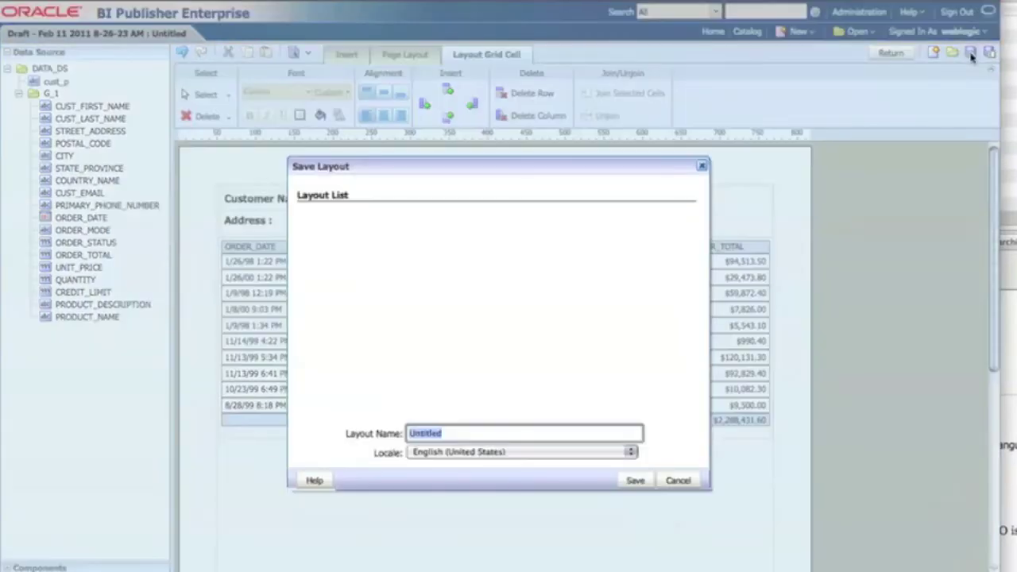
pyautogui.write('Order Status')
pyautogui.click(635, 480)
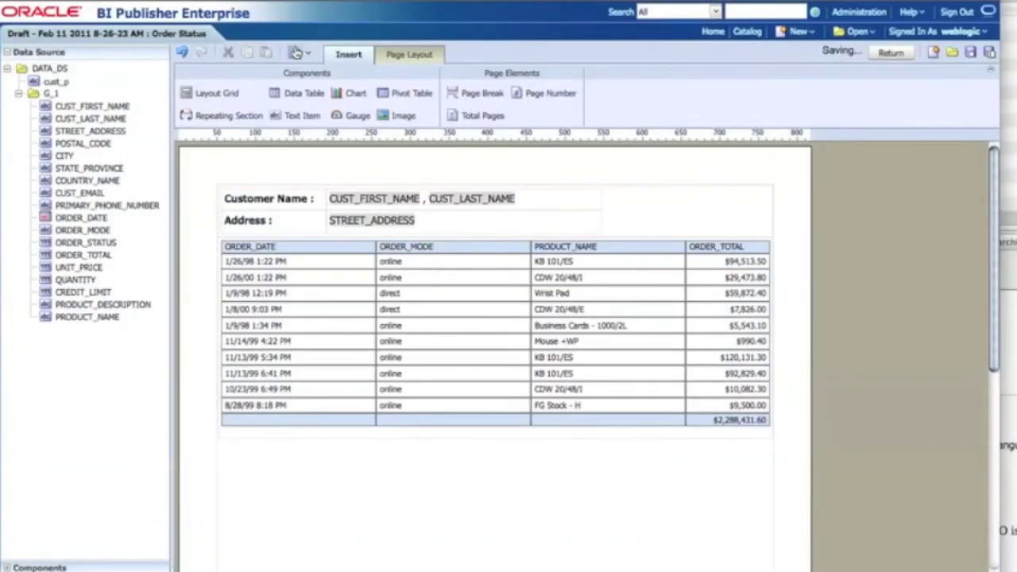
pyautogui.click(295, 53)
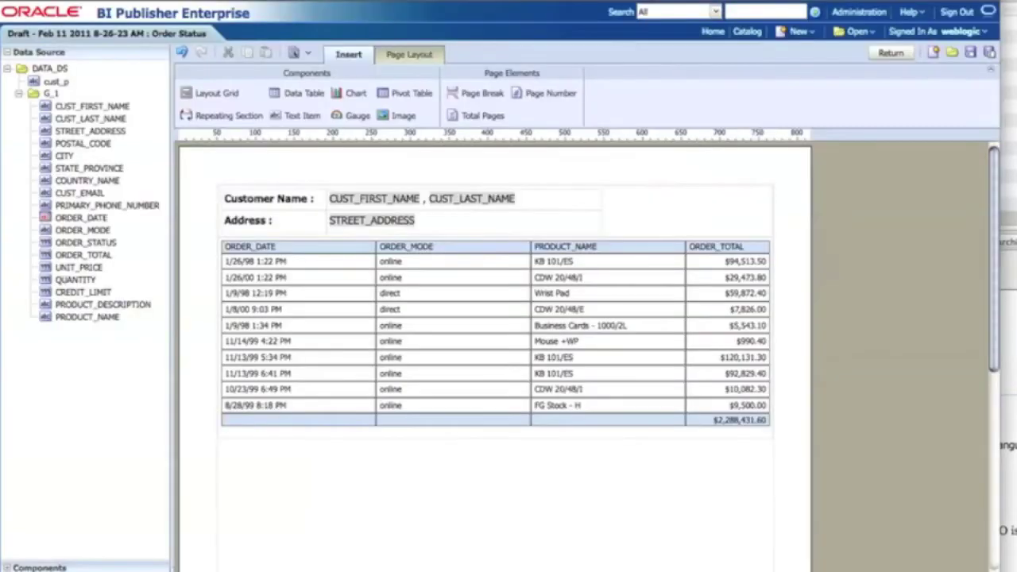
# - Add a report header containing a text item reading 'Customer Order Status Report'
pyautogui.click(409, 53)
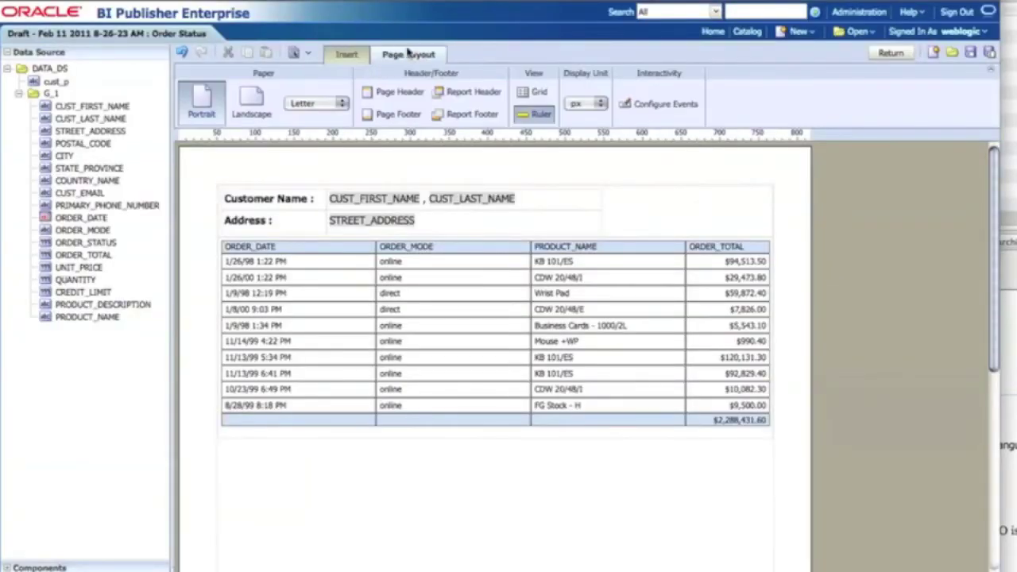
pyautogui.click(462, 92)
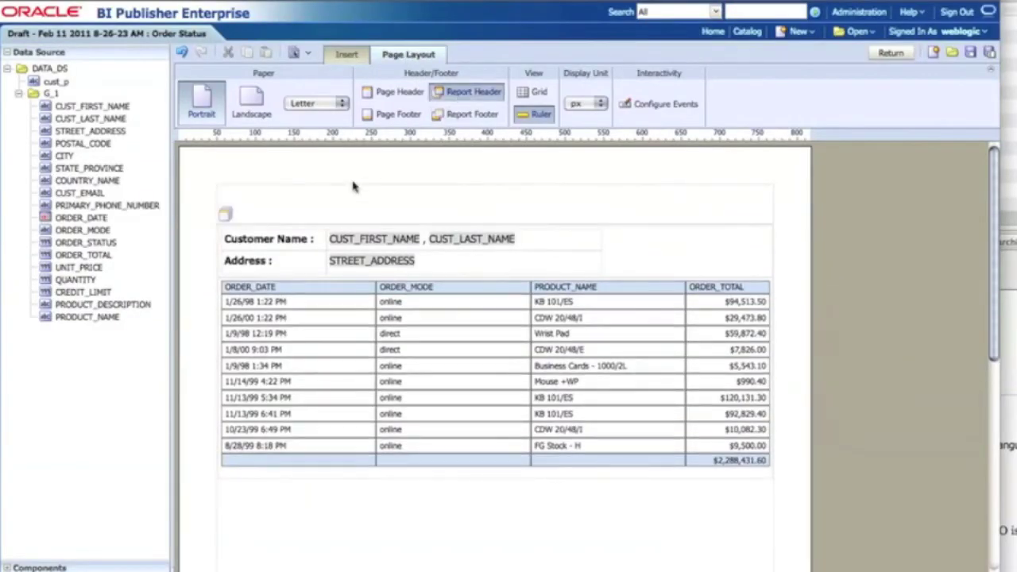
pyautogui.click(352, 54)
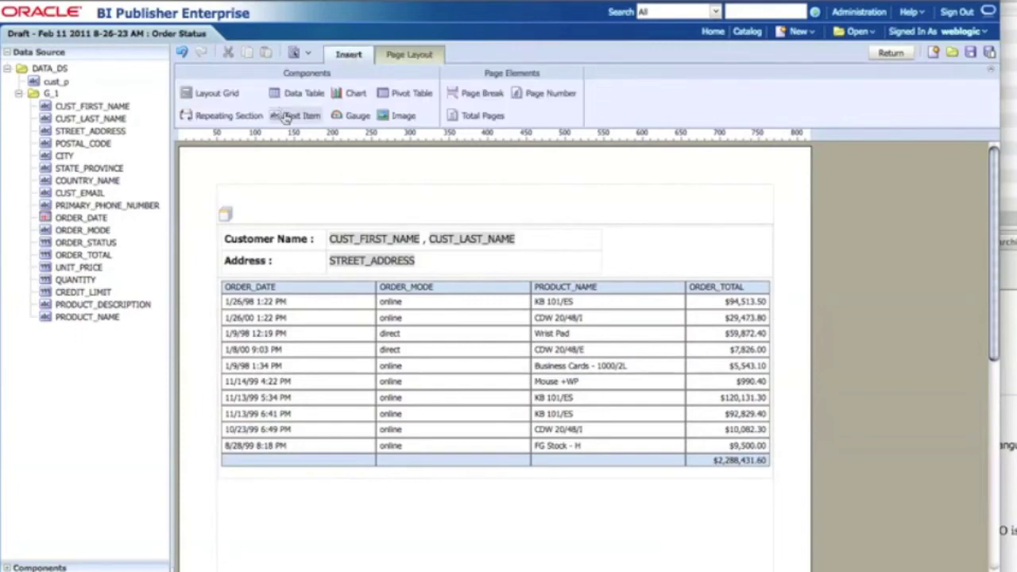
pyautogui.moveTo(286, 117); pyautogui.dragTo(376, 201)
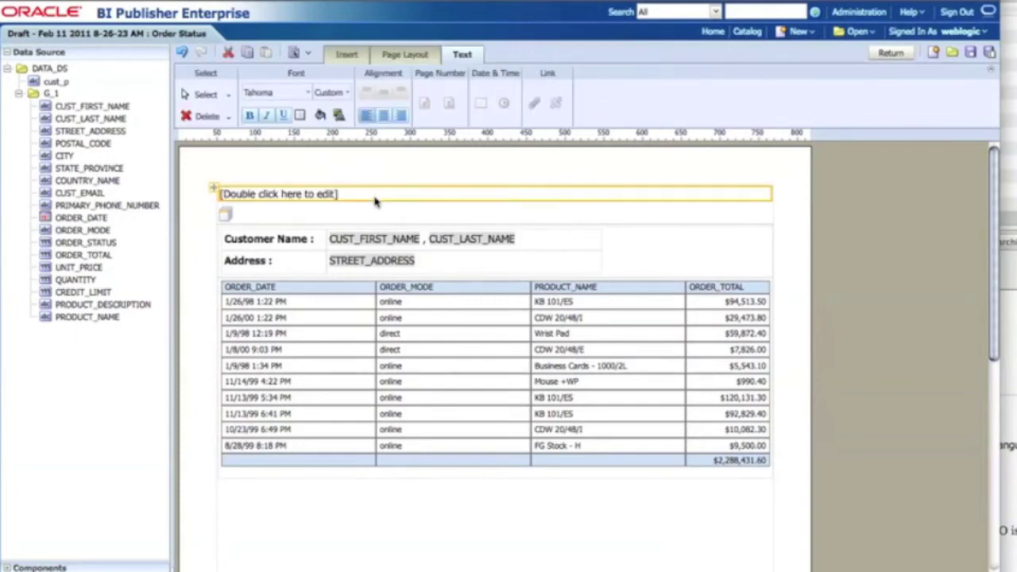
pyautogui.doubleClick(326, 195)
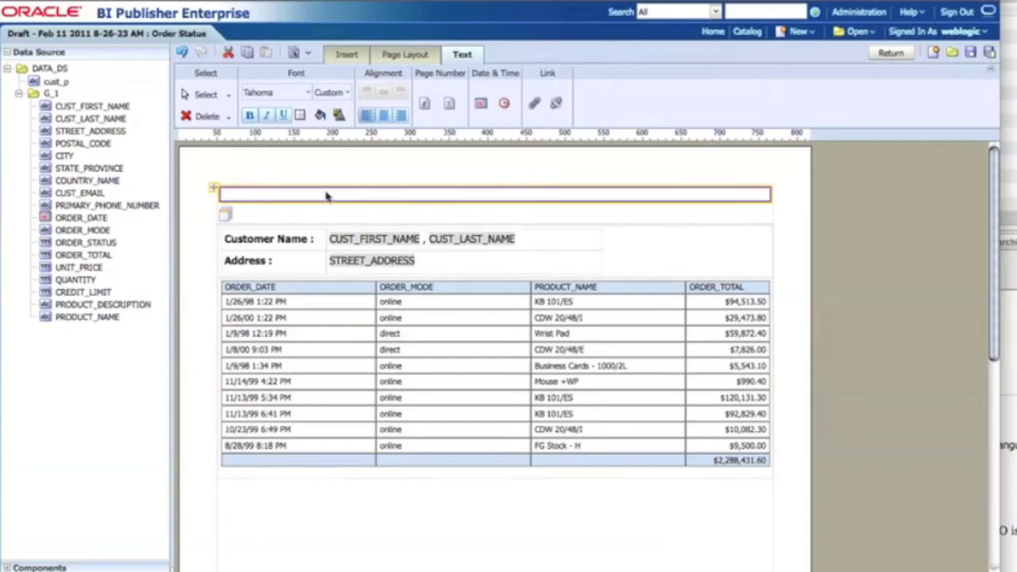
pyautogui.write('Customer Order Status Report')
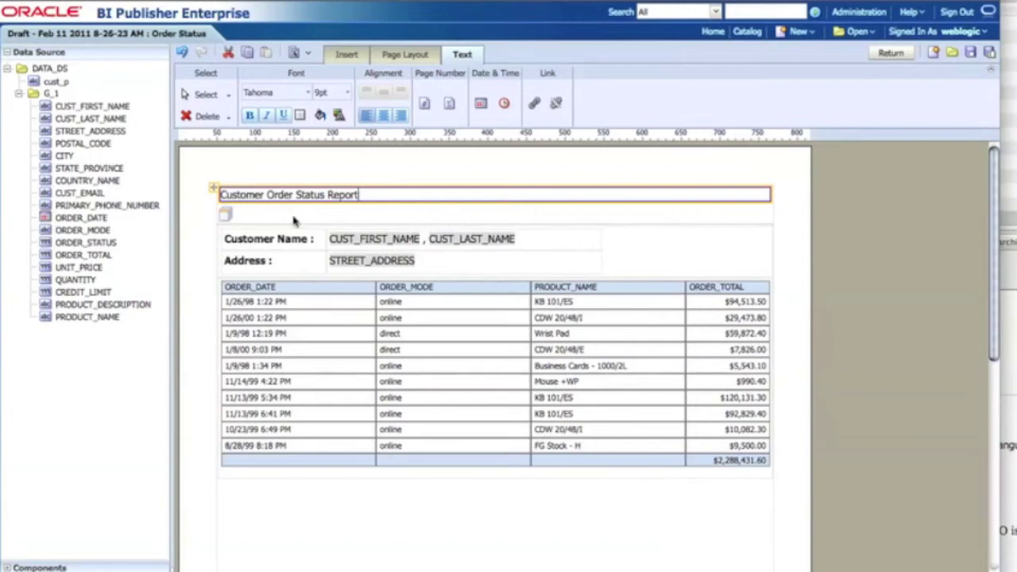
pyautogui.click(294, 221)
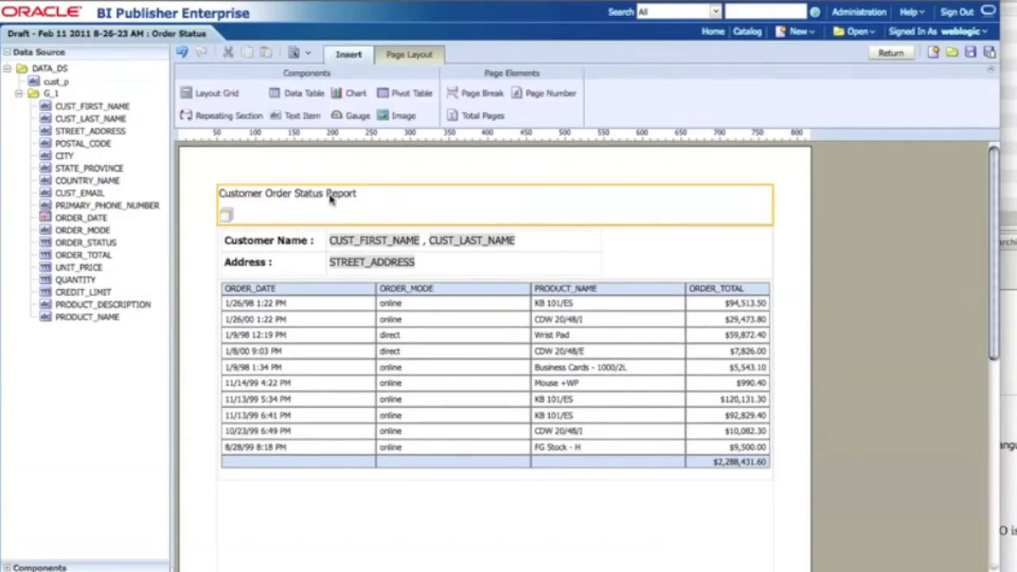
# - Format the report title as 14pt, bold and centred on the page
pyautogui.click(332, 200)
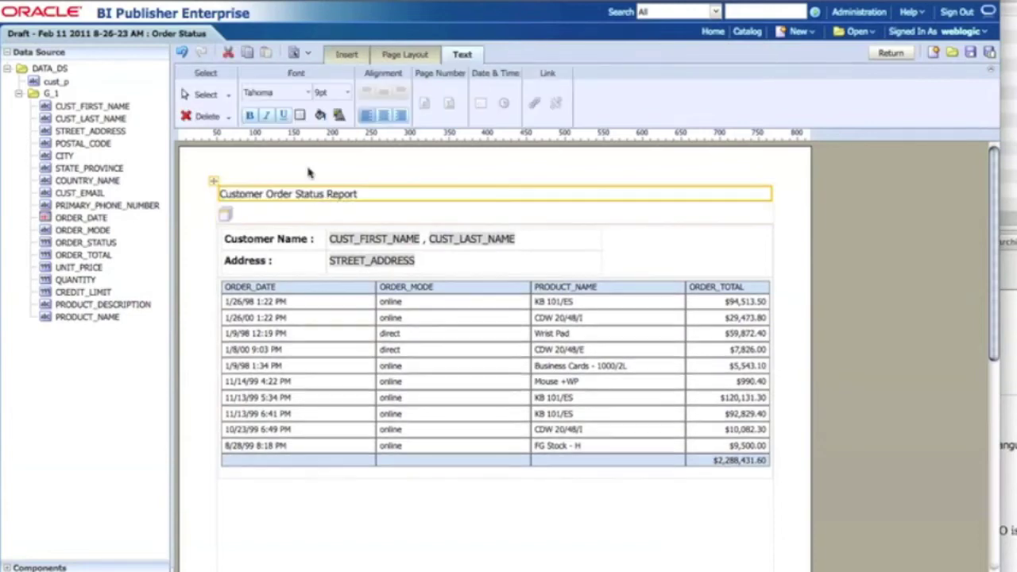
pyautogui.click(347, 93)
pyautogui.click(327, 266)
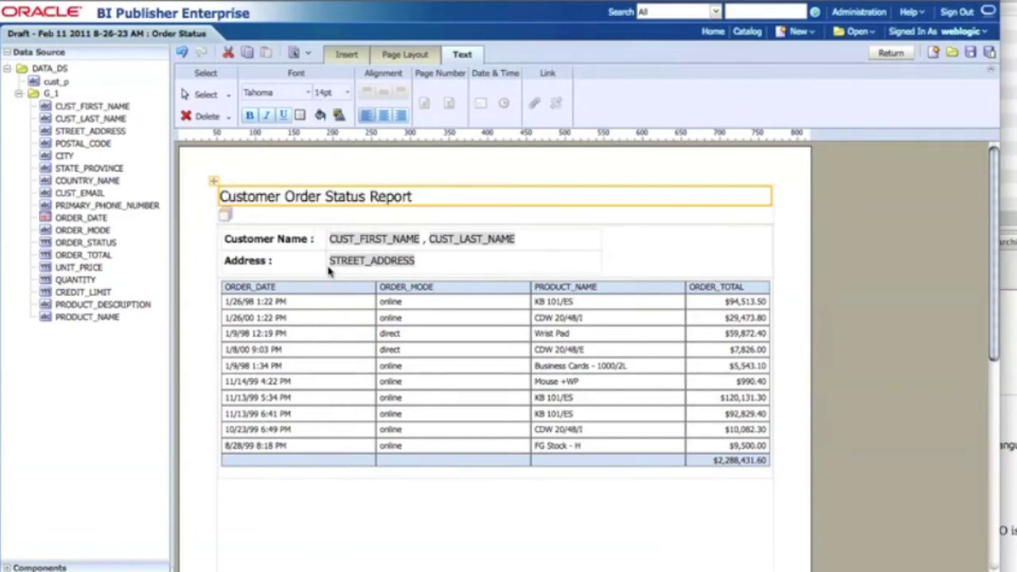
pyautogui.click(249, 116)
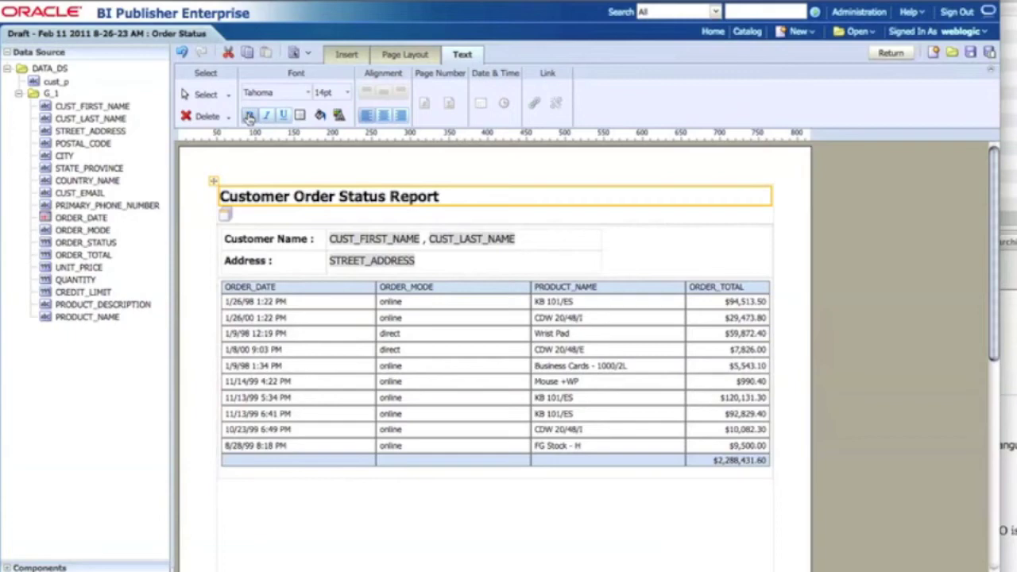
pyautogui.click(384, 116)
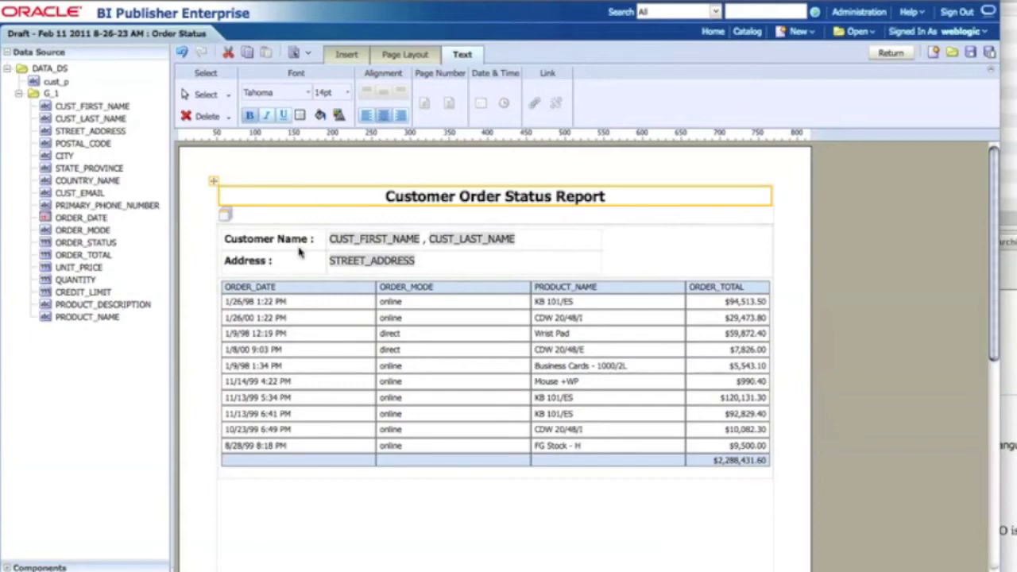
pyautogui.click(315, 288)
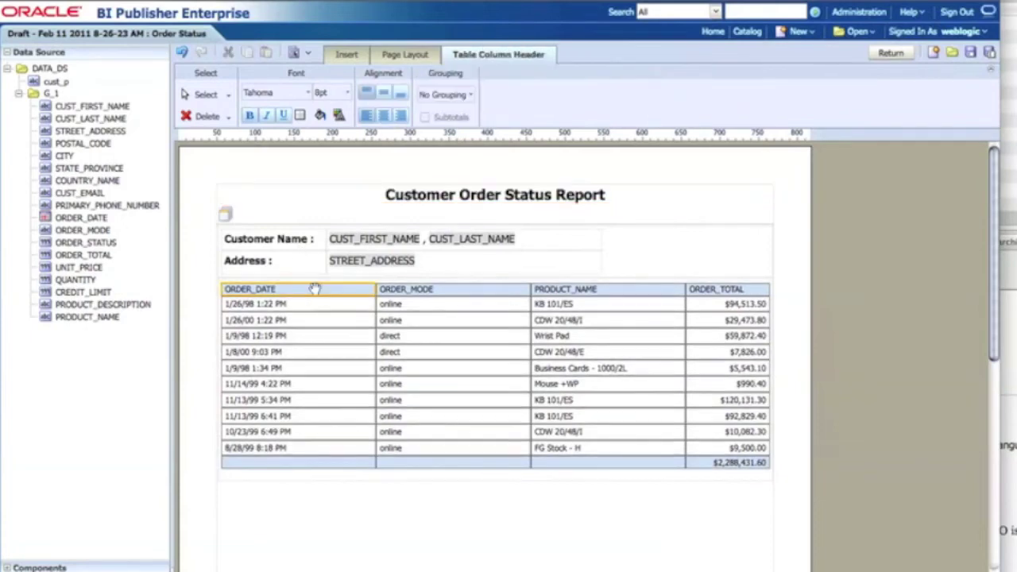
# - Select all four order-table column headers and give them a white background
pyautogui.keyDown('ctrl'); pyautogui.click(436, 290); pyautogui.keyUp('ctrl')
pyautogui.keyDown('shift'); pyautogui.click(756, 289); pyautogui.keyUp('shift')
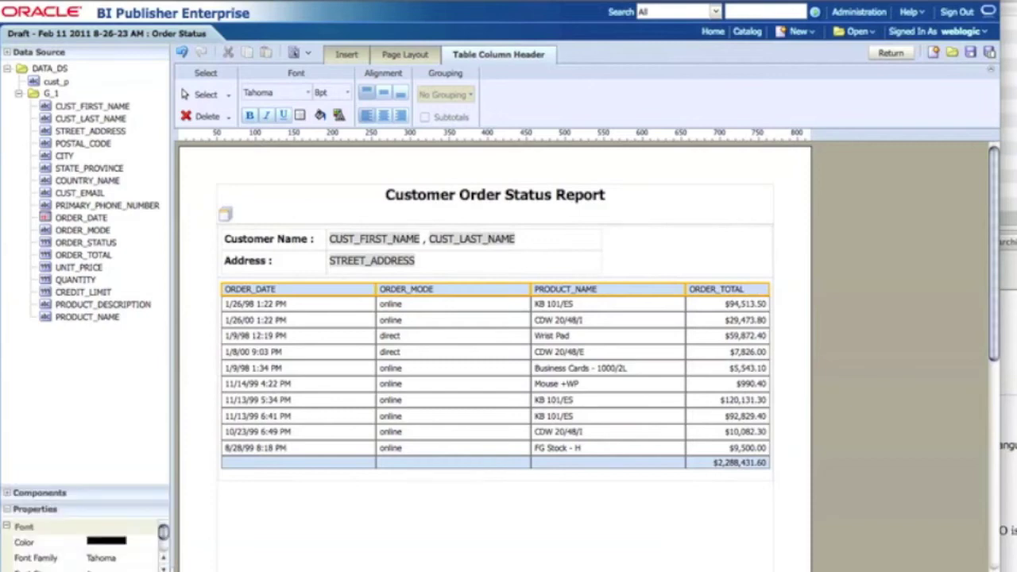
pyautogui.click(35, 558)
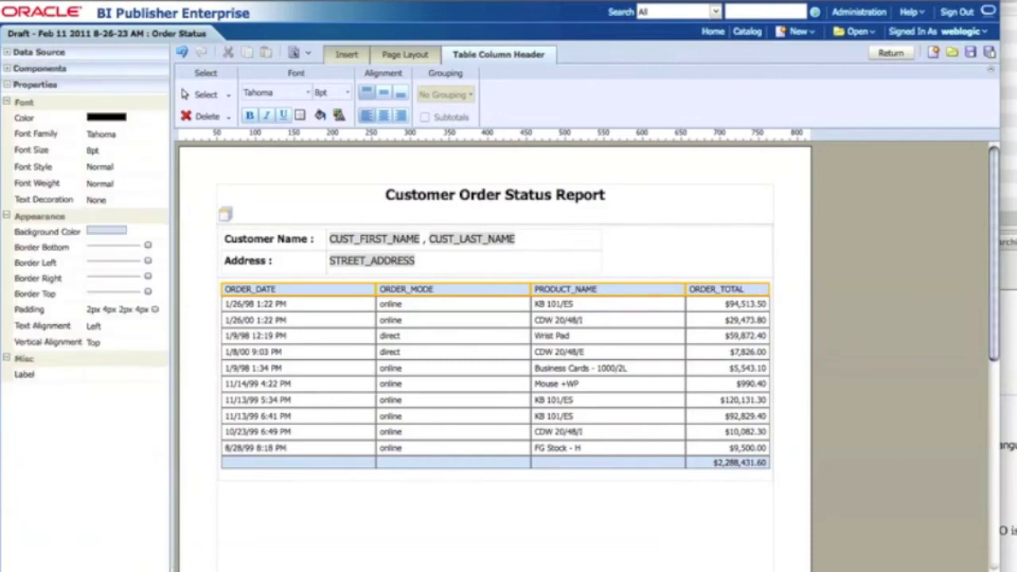
pyautogui.click(108, 231)
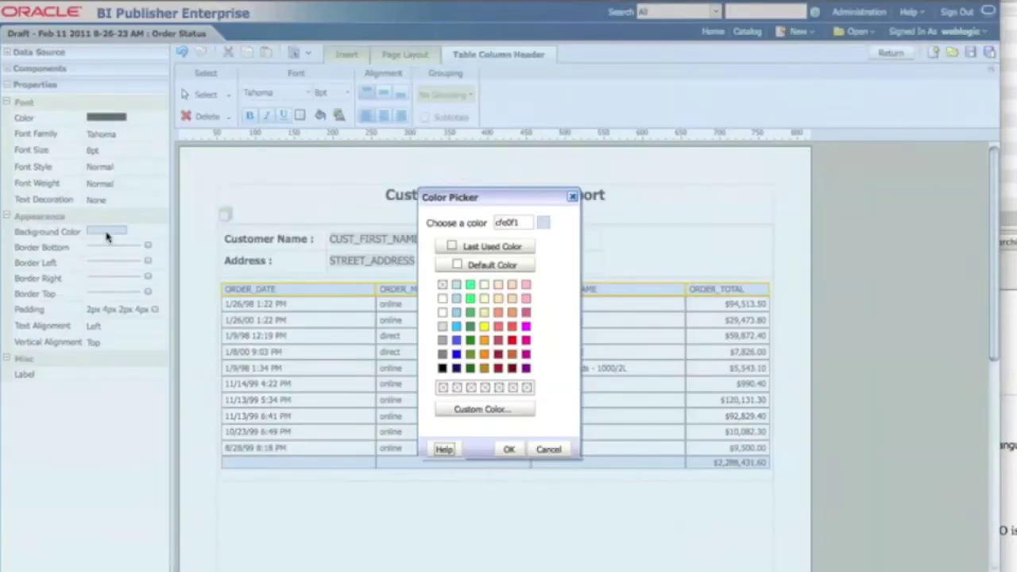
pyautogui.click(442, 300)
pyautogui.click(508, 449)
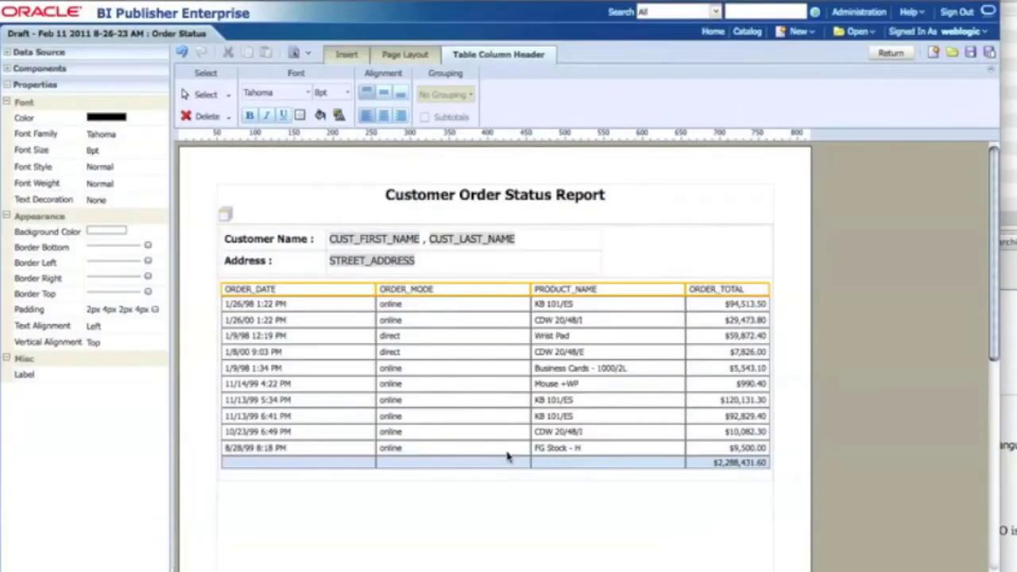
# - Set the headers' top, right and left border styles to None, keeping only the bottom border
pyautogui.click(147, 247)
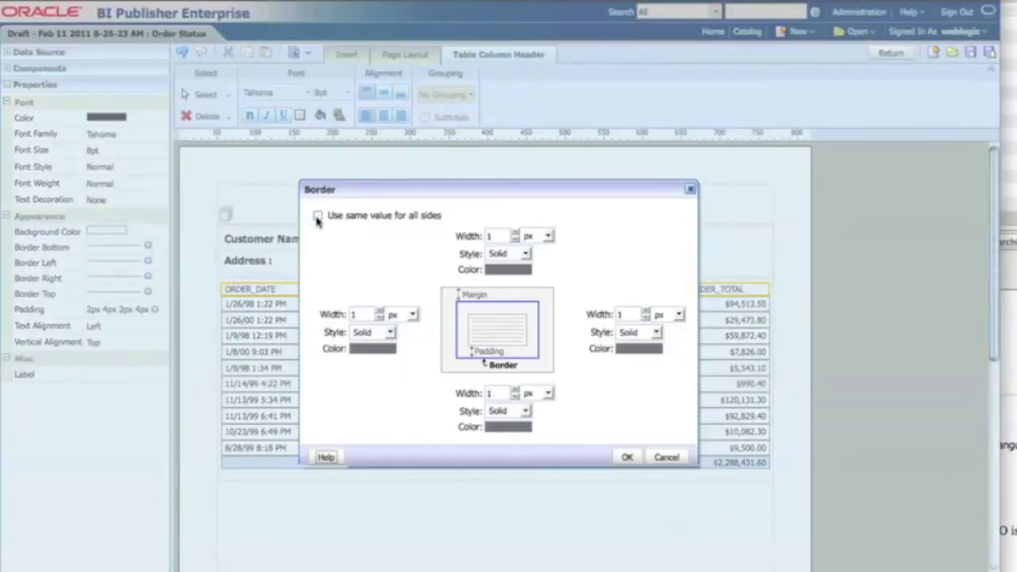
pyautogui.click(524, 254)
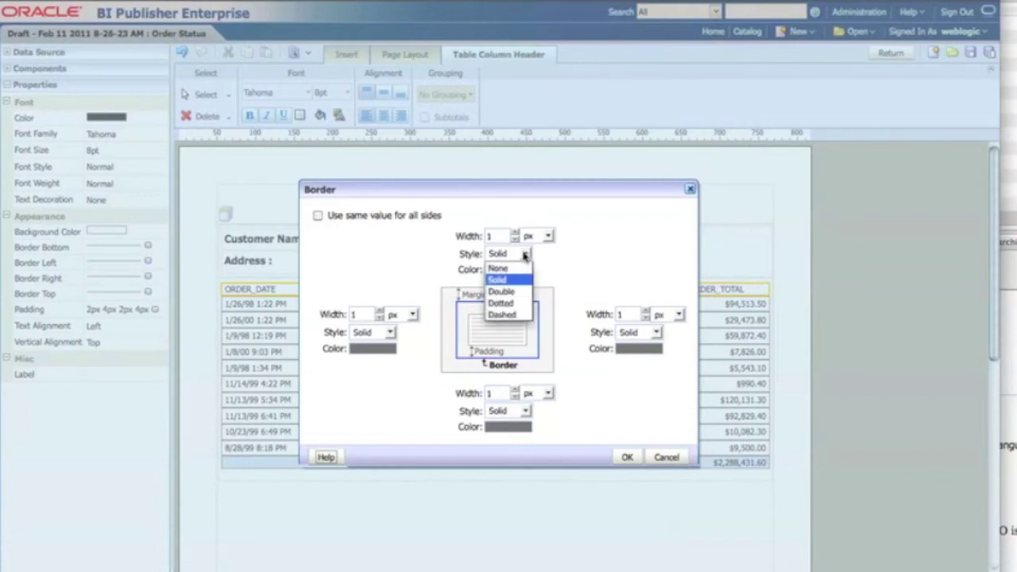
pyautogui.click(523, 266)
pyautogui.click(654, 333)
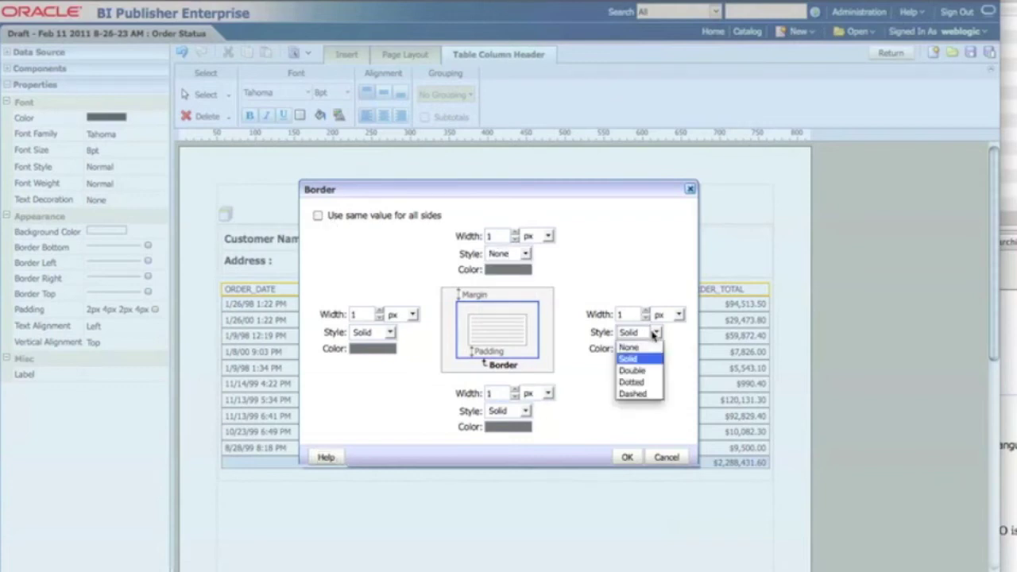
pyautogui.click(636, 345)
pyautogui.click(390, 333)
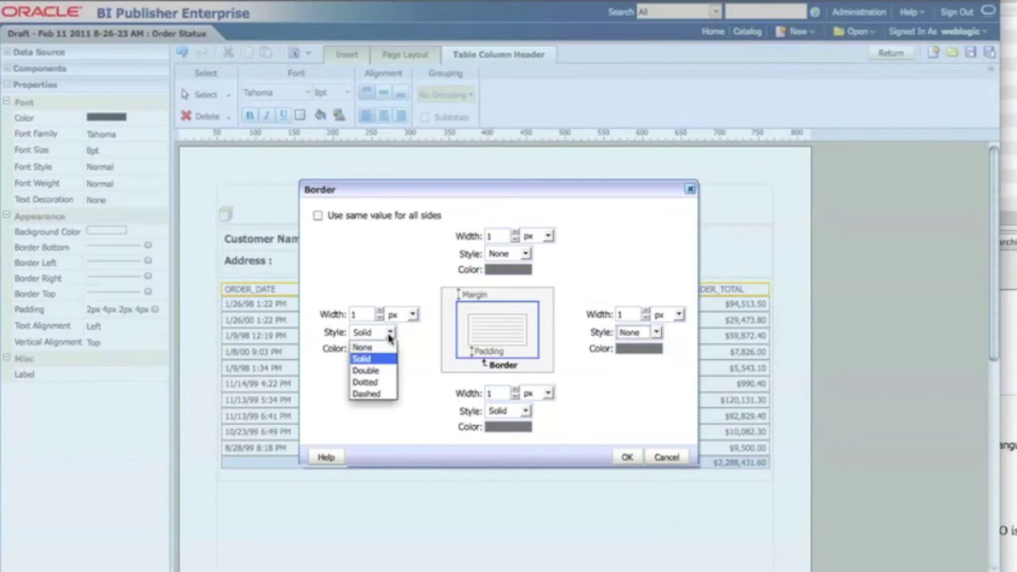
pyautogui.click(375, 345)
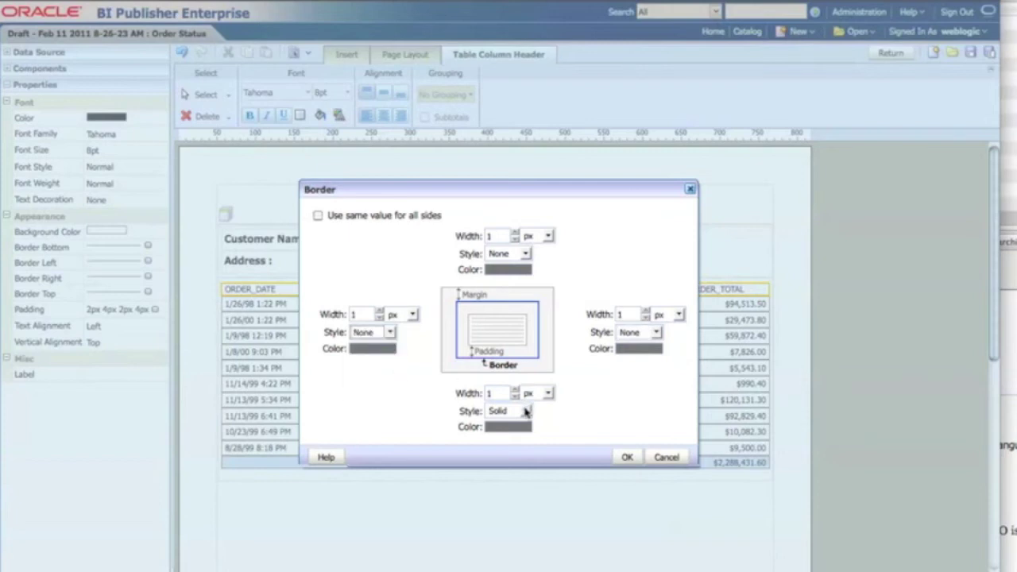
pyautogui.click(627, 458)
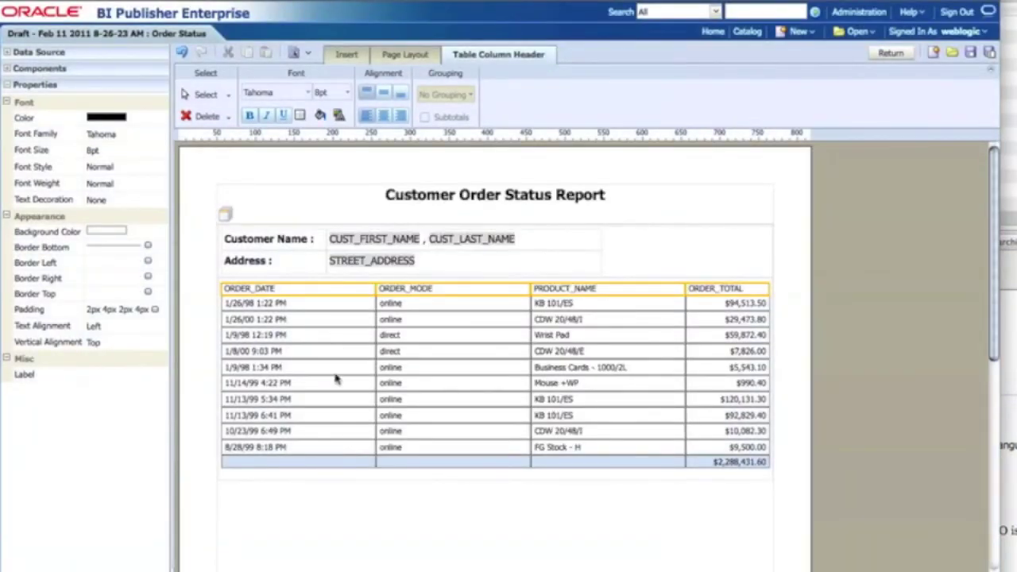
# - Remove all borders from the ORDER_DATE, ORDER_MODE, PRODUCT_NAME and ORDER_TOTAL data columns
pyautogui.click(334, 310)
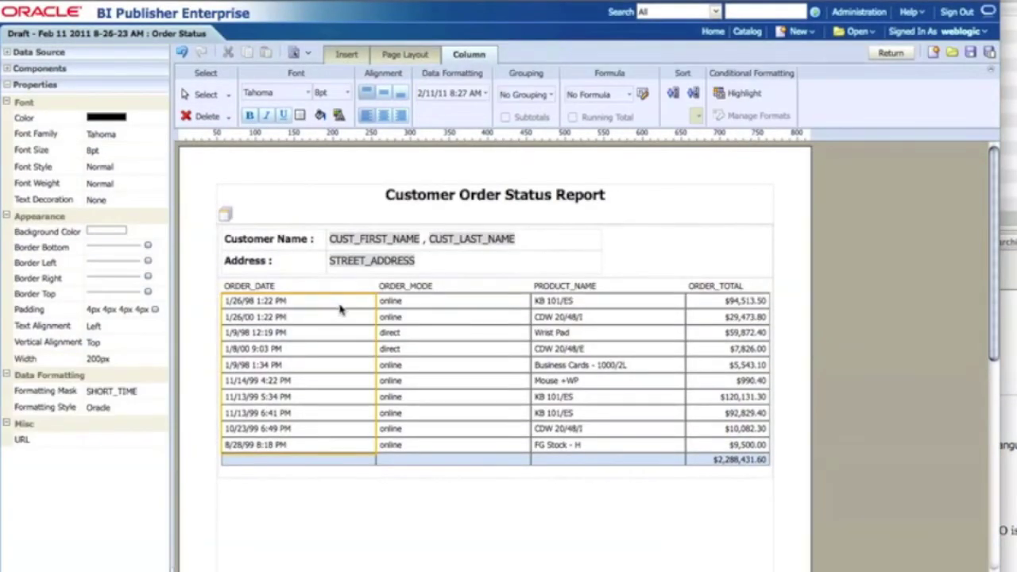
pyautogui.keyDown('ctrl'); pyautogui.click(445, 309); pyautogui.keyUp('ctrl')
pyautogui.keyDown('ctrl'); pyautogui.click(595, 308); pyautogui.keyUp('ctrl')
pyautogui.keyDown('ctrl'); pyautogui.click(725, 312); pyautogui.keyUp('ctrl')
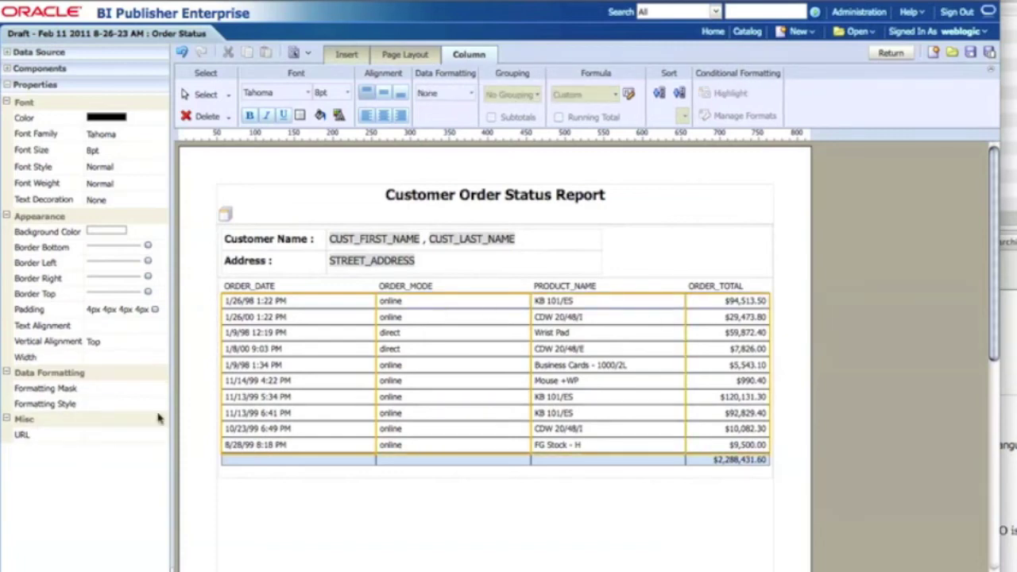
pyautogui.click(149, 245)
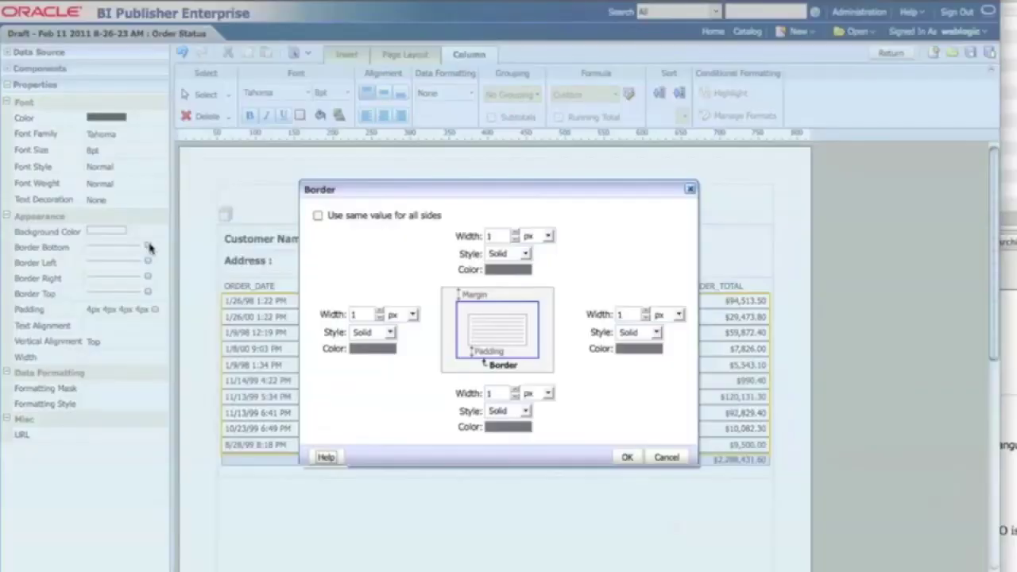
pyautogui.click(318, 215)
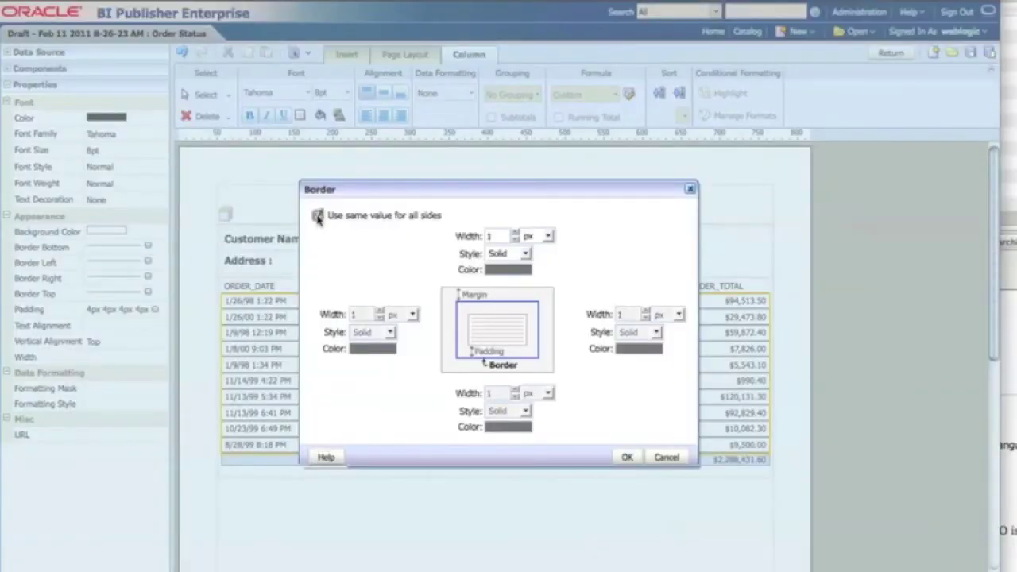
pyautogui.click(526, 254)
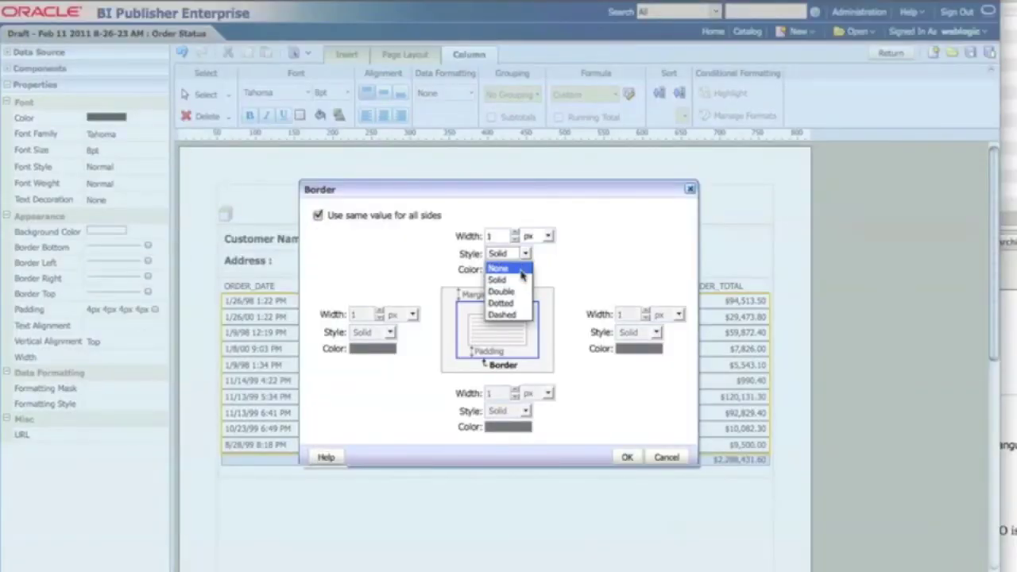
pyautogui.click(520, 267)
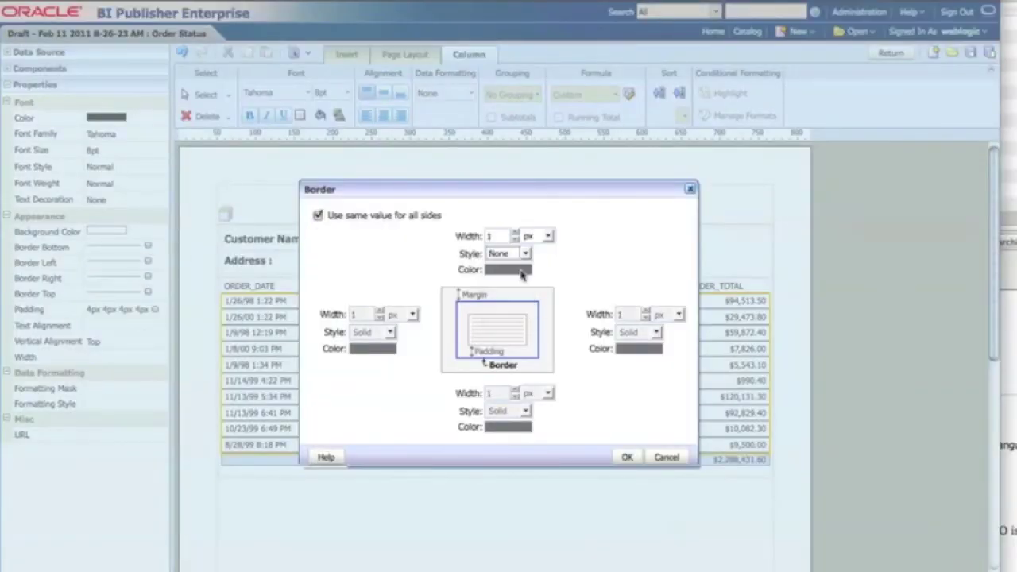
pyautogui.click(627, 459)
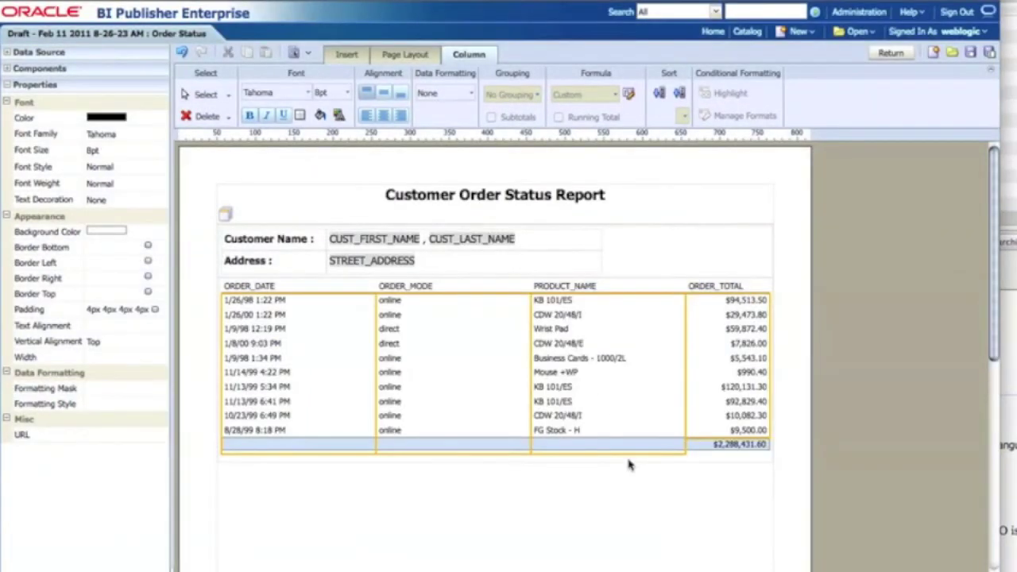
# - Give the whole grand total row a white background
pyautogui.click(316, 450)
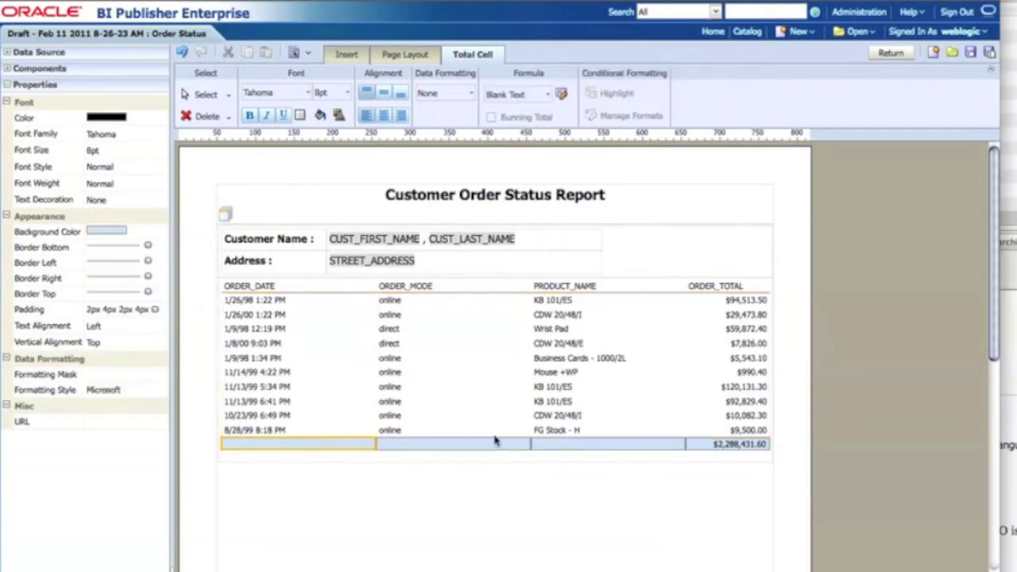
pyautogui.keyDown('shift'); pyautogui.click(715, 449); pyautogui.keyUp('shift')
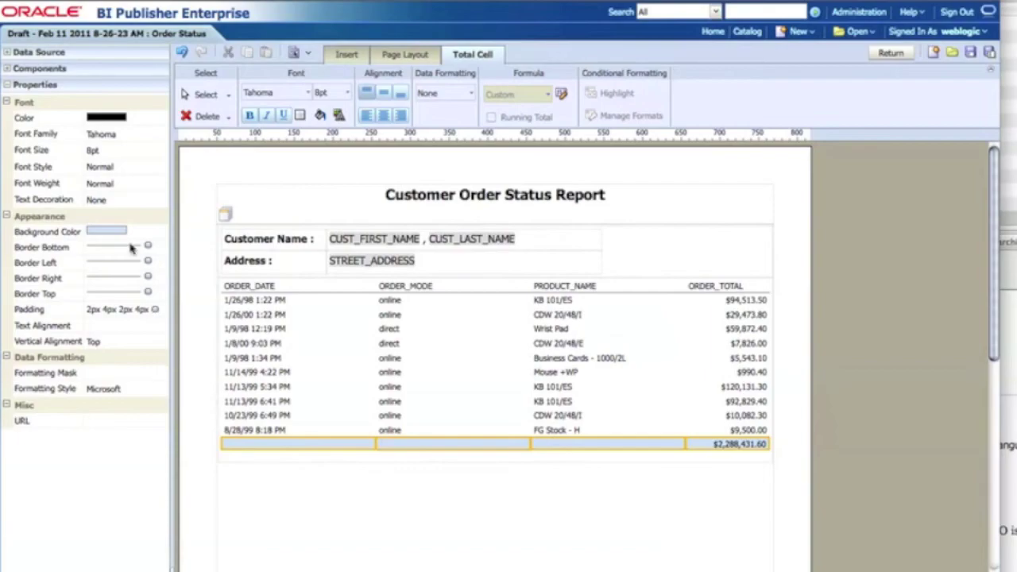
pyautogui.click(121, 232)
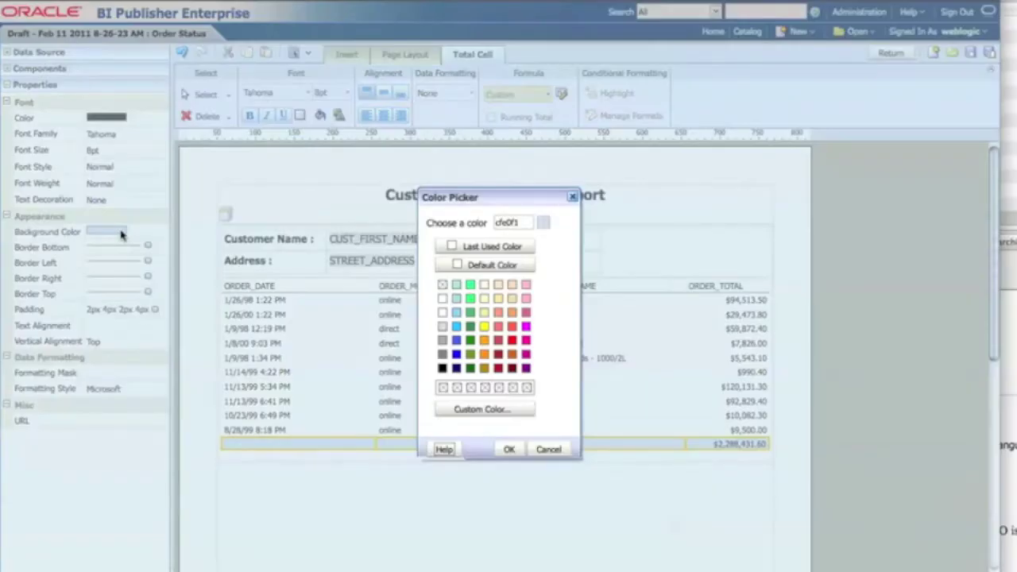
pyautogui.click(441, 300)
pyautogui.click(508, 449)
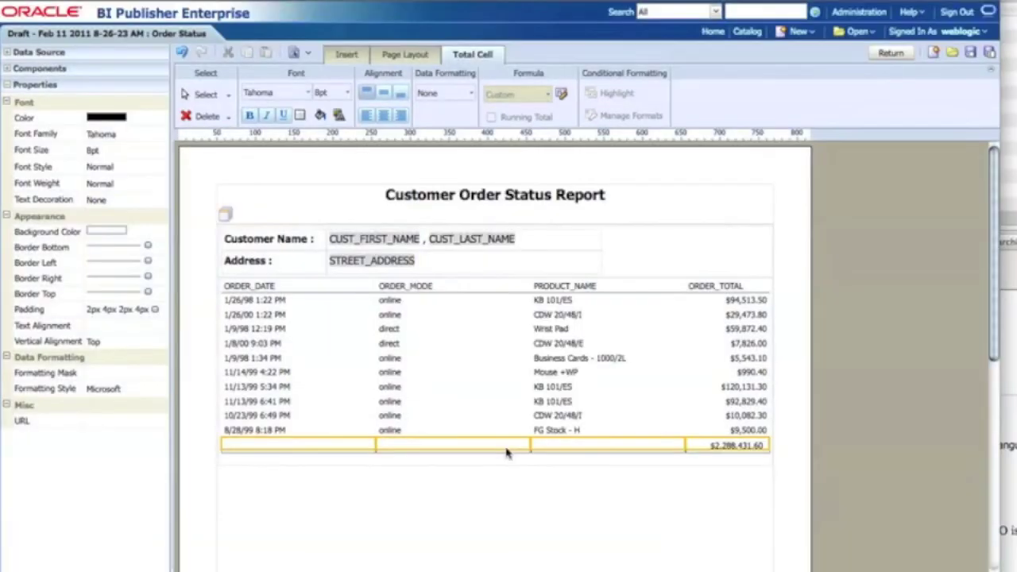
# - Set the total row's left, right and bottom borders to None, keeping only the top border
pyautogui.click(149, 249)
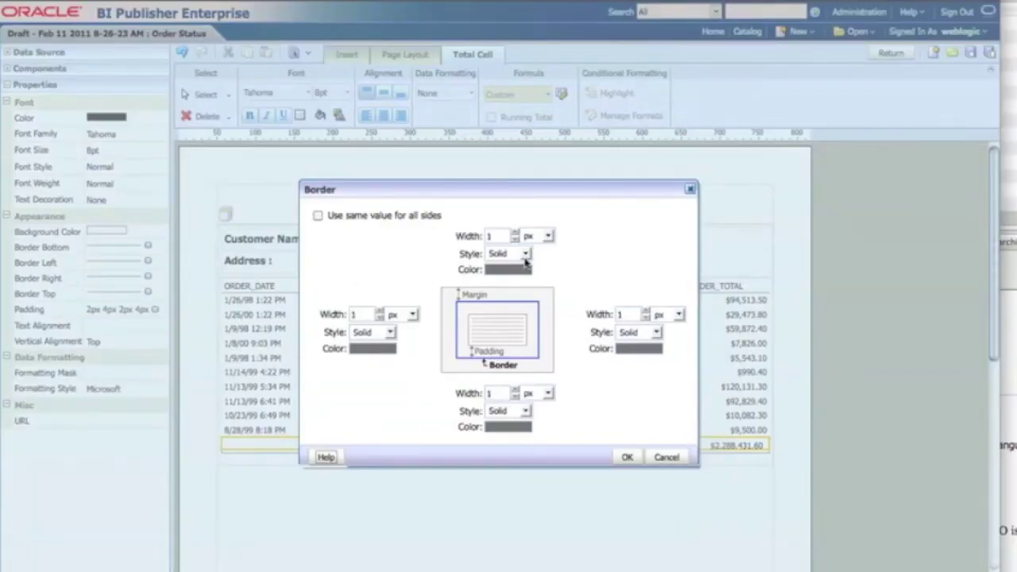
pyautogui.click(390, 332)
pyautogui.click(388, 346)
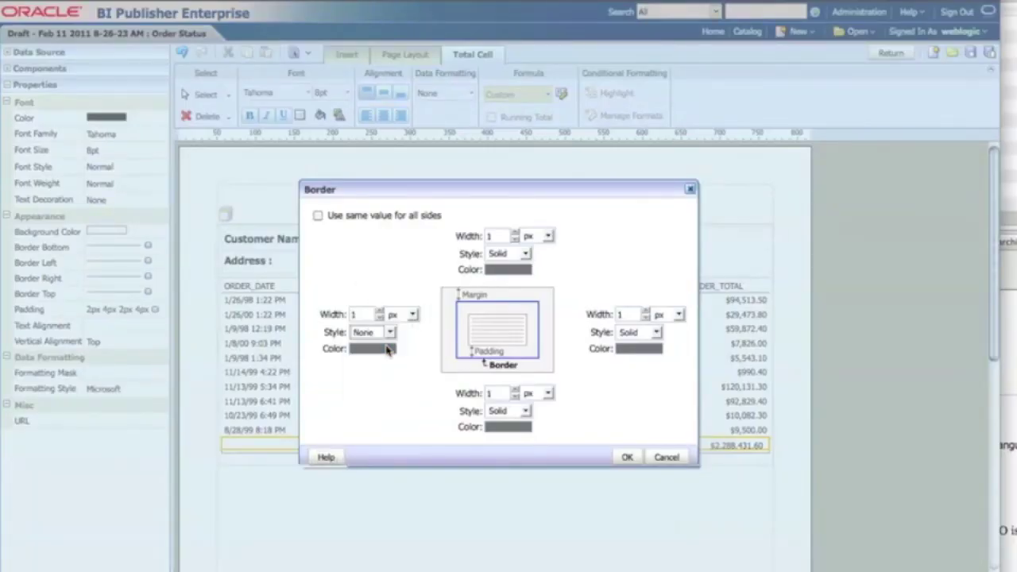
pyautogui.click(656, 333)
pyautogui.click(647, 346)
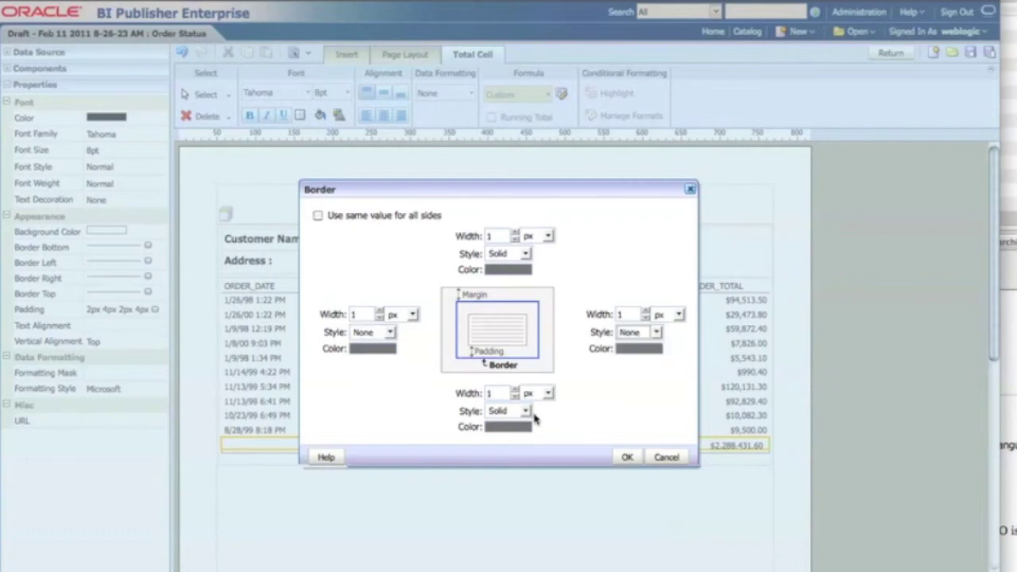
pyautogui.click(525, 411)
pyautogui.click(518, 429)
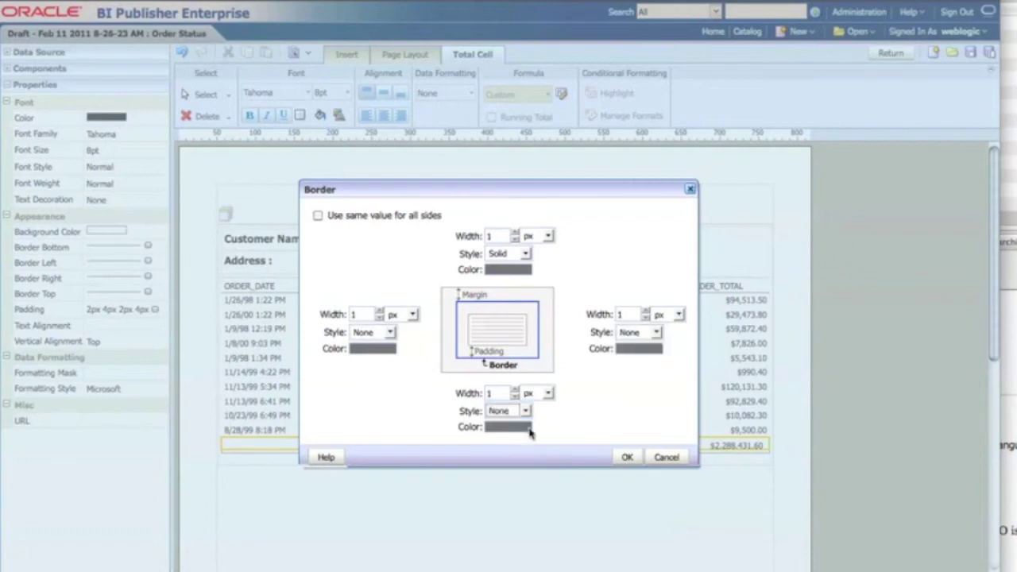
pyautogui.click(627, 458)
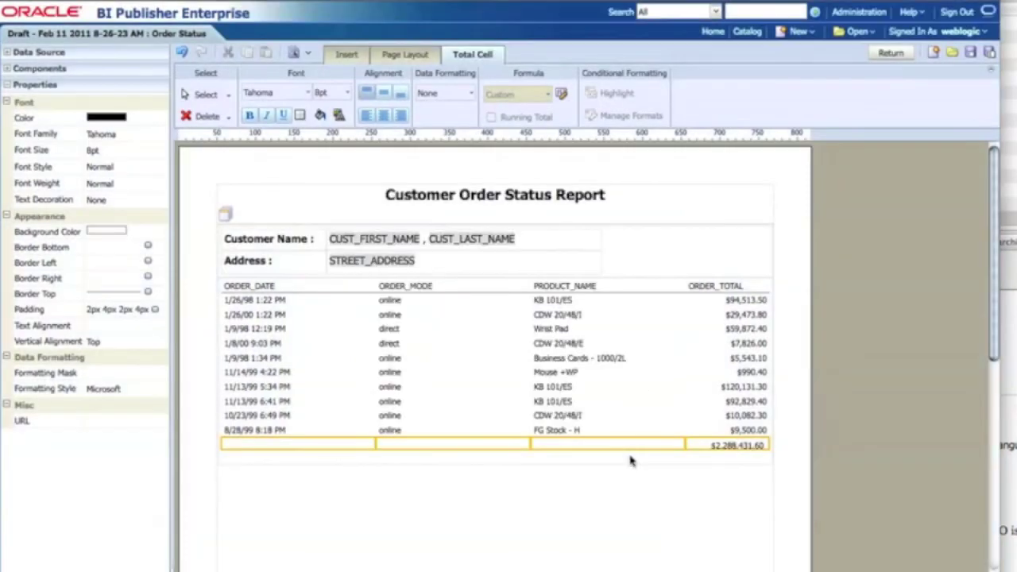
pyautogui.click(458, 367)
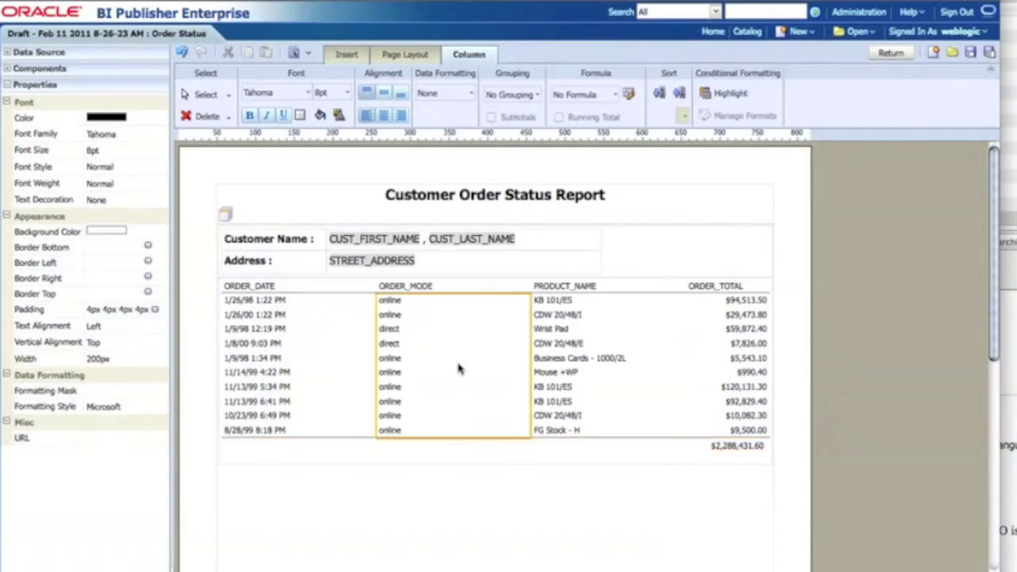
# - Select the whole order table, set its alternate row colour to light grey, and save
pyautogui.click(353, 309)
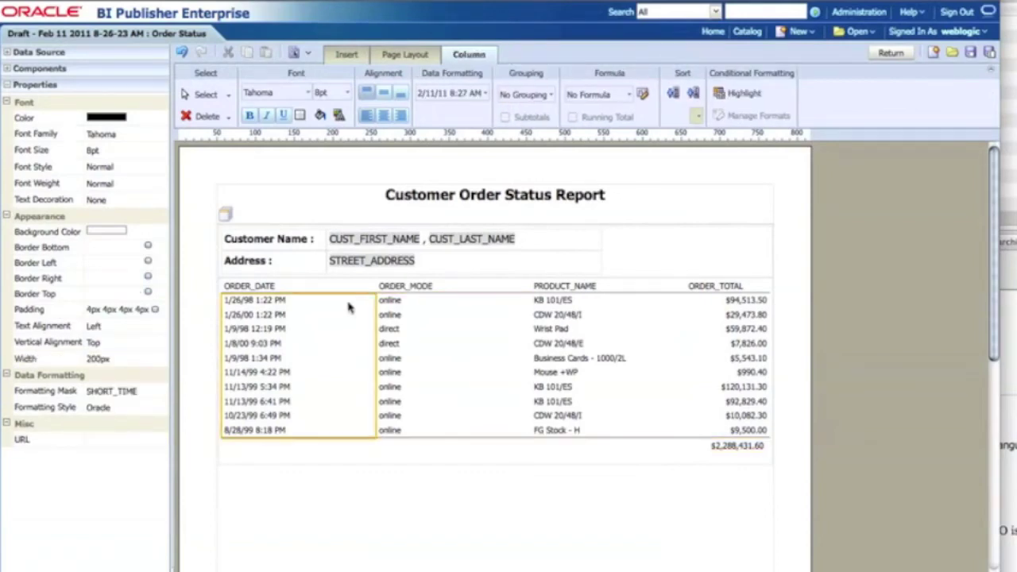
pyautogui.click(230, 98)
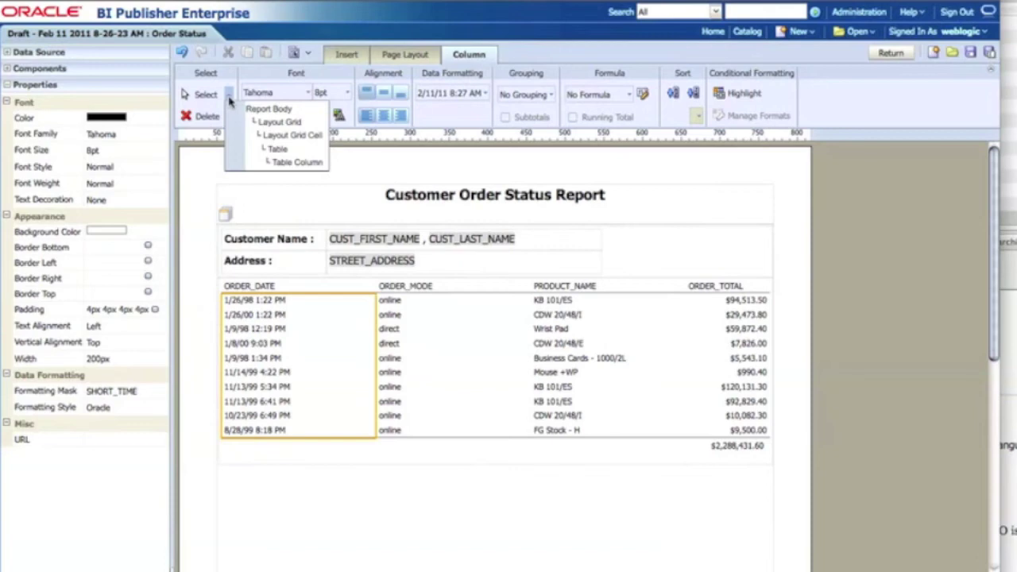
pyautogui.click(292, 151)
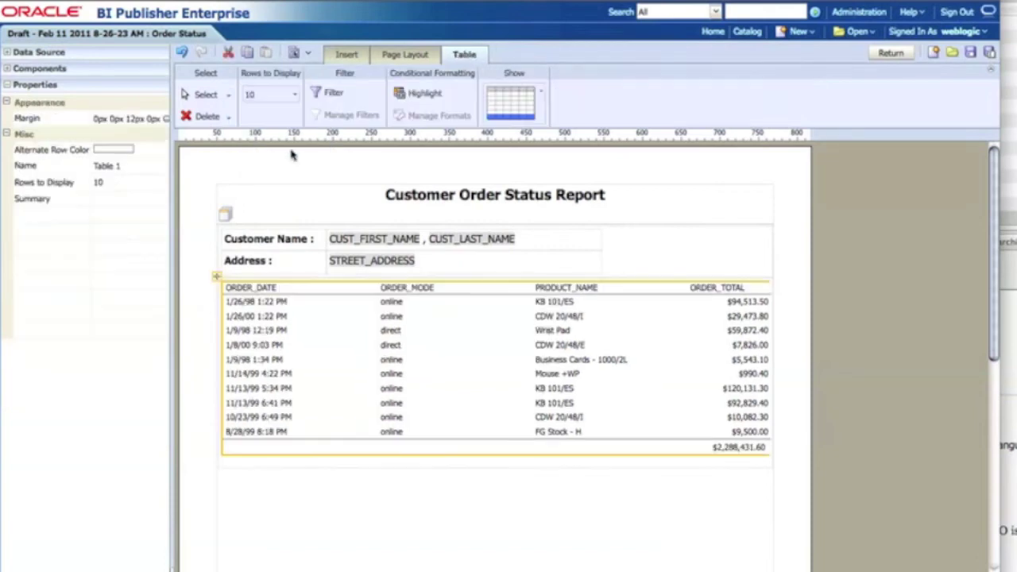
pyautogui.click(113, 185)
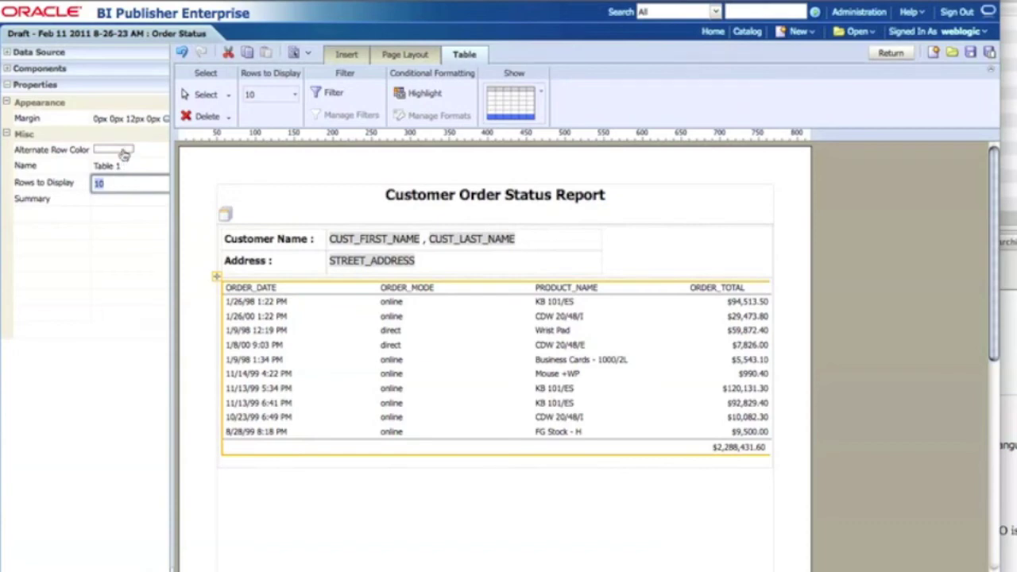
pyautogui.click(123, 150)
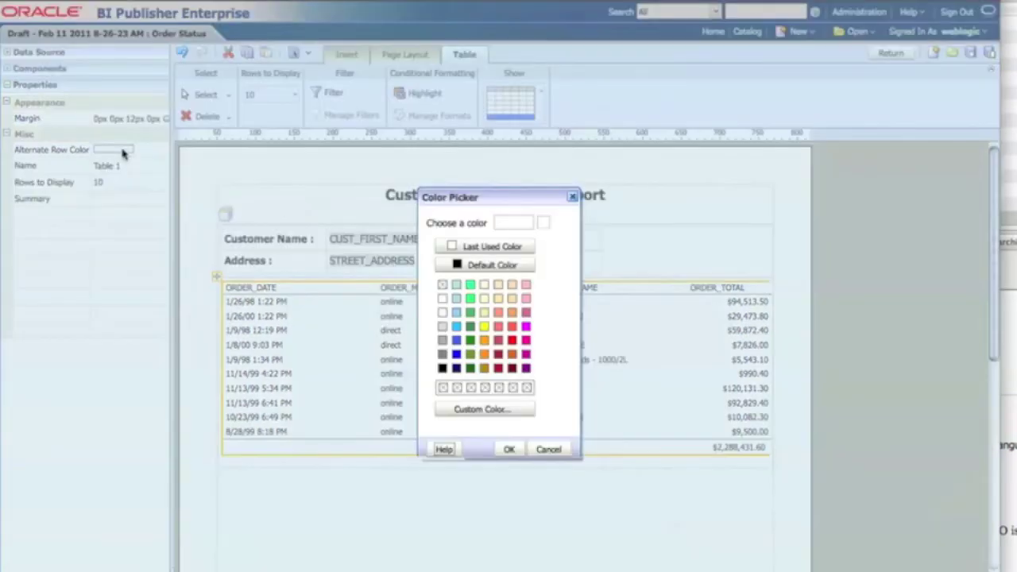
pyautogui.click(443, 326)
pyautogui.click(510, 450)
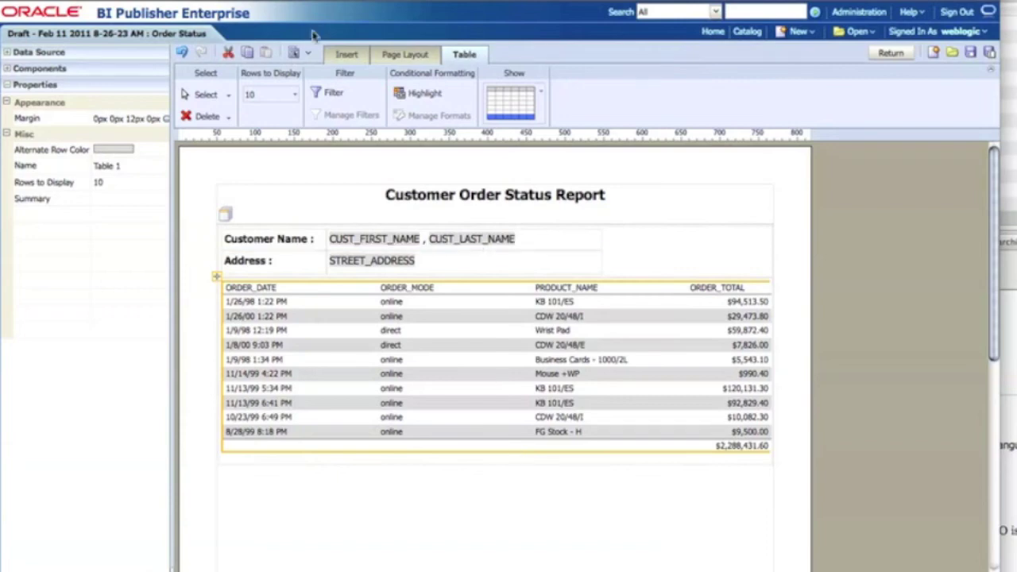
pyautogui.click(294, 53)
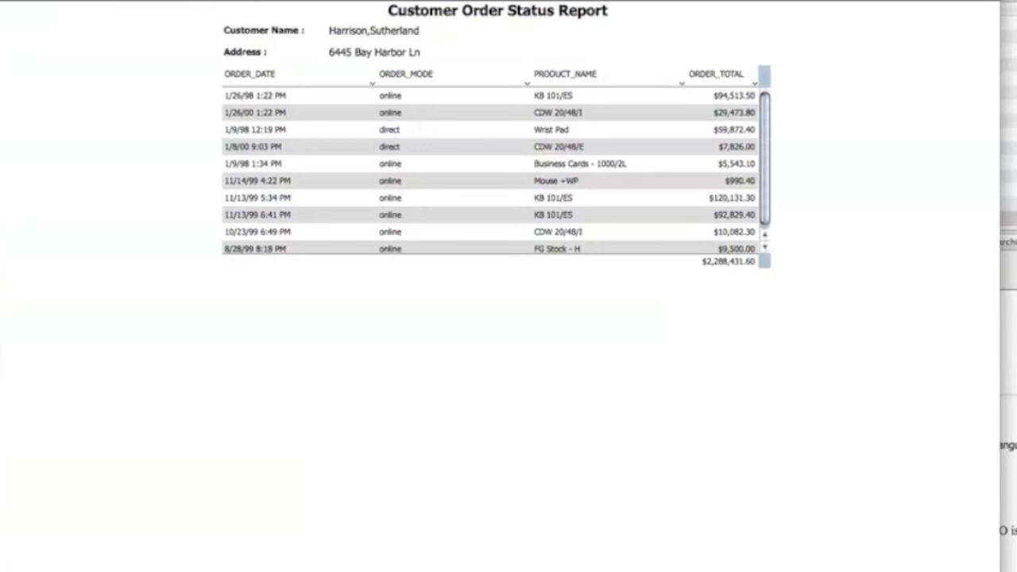
# - Back in the editor, set the order table's Rows to Display to 20 and save
pyautogui.click(137, 2)
pyautogui.click(340, 332)
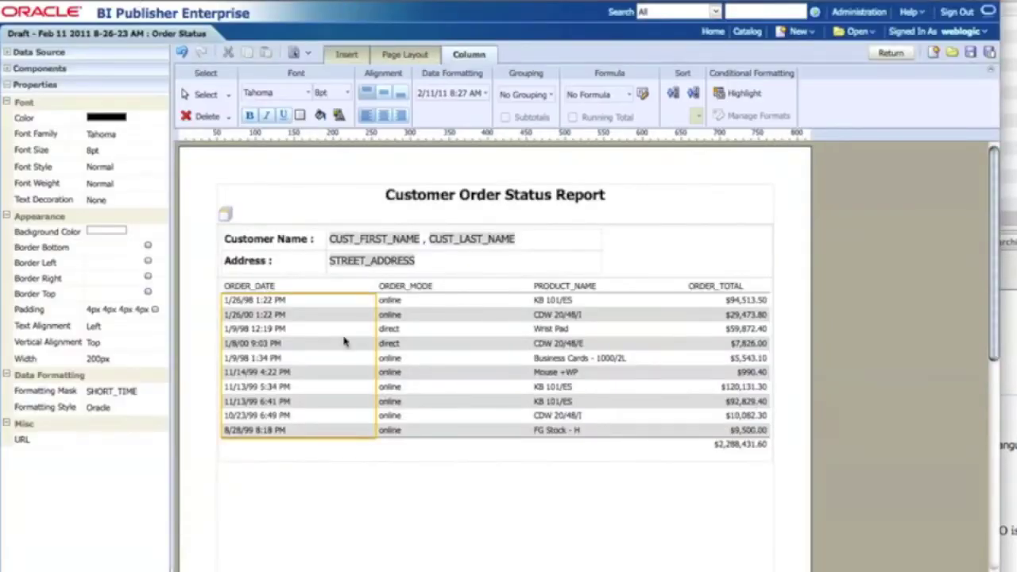
pyautogui.click(229, 95)
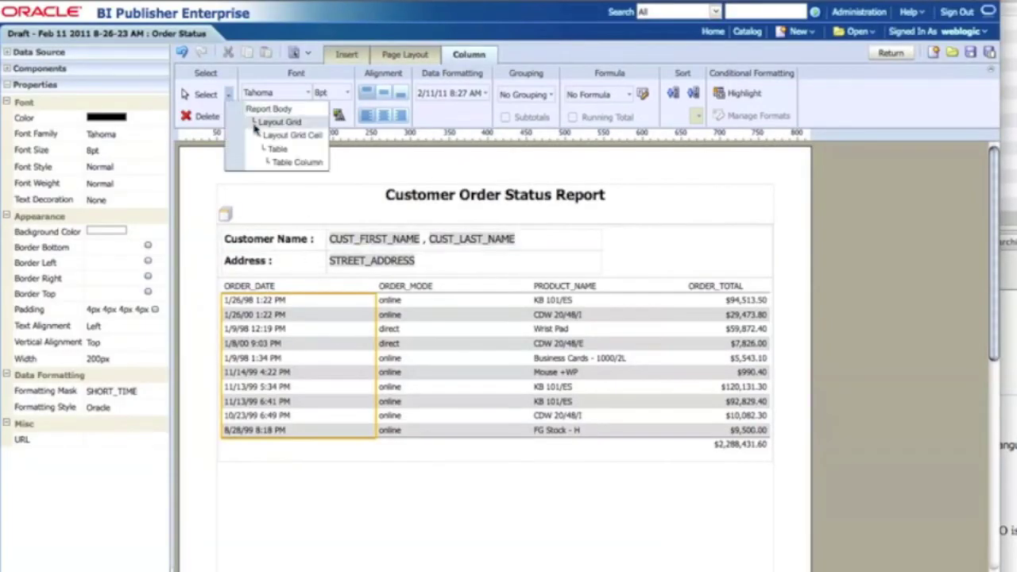
pyautogui.click(278, 150)
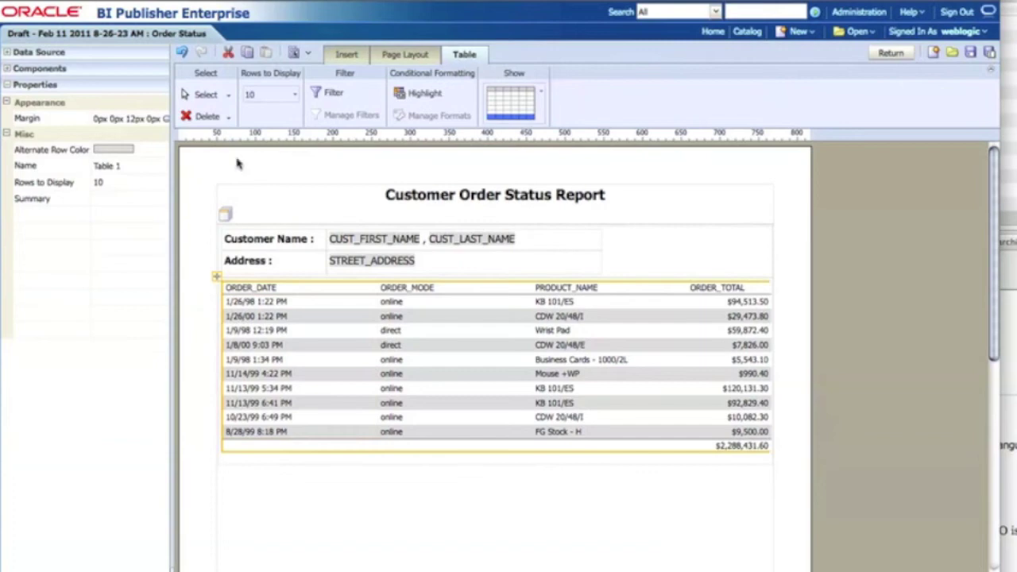
pyautogui.click(99, 184)
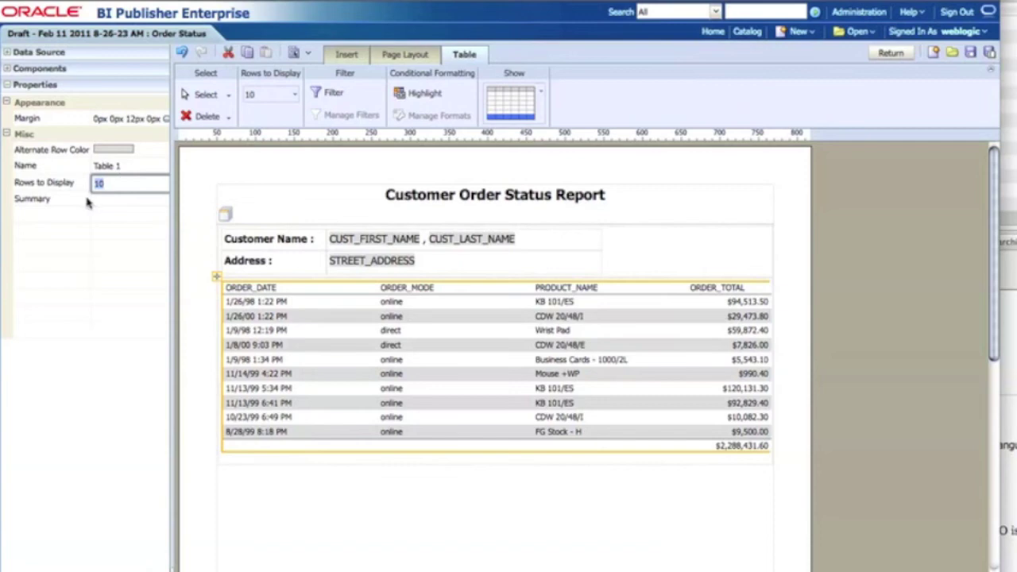
pyautogui.click(292, 96)
pyautogui.click(253, 129)
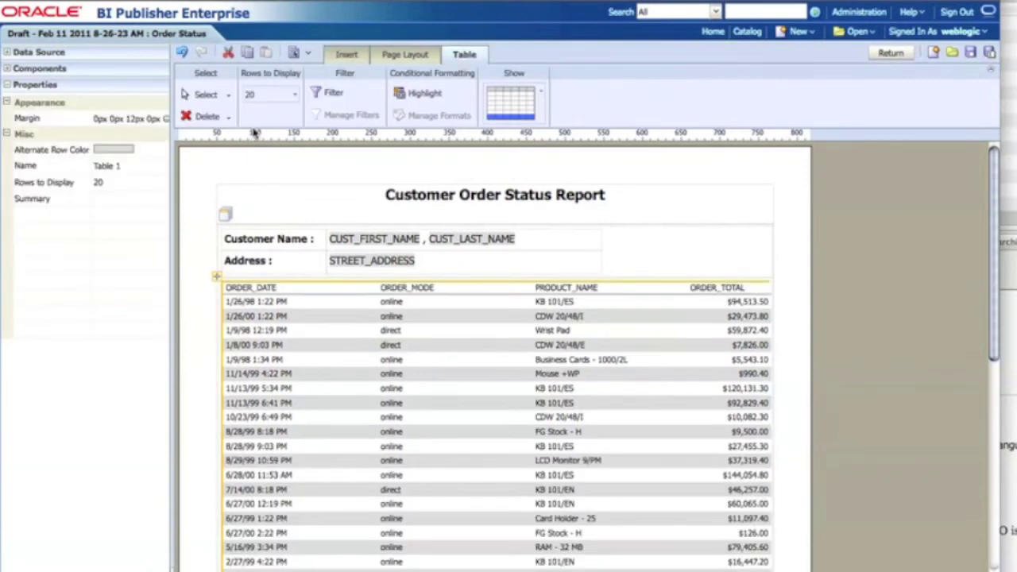
pyautogui.scroll(-5, 421, 318)
pyautogui.scroll(4, 421, 317)
pyautogui.scroll(1, 421, 318)
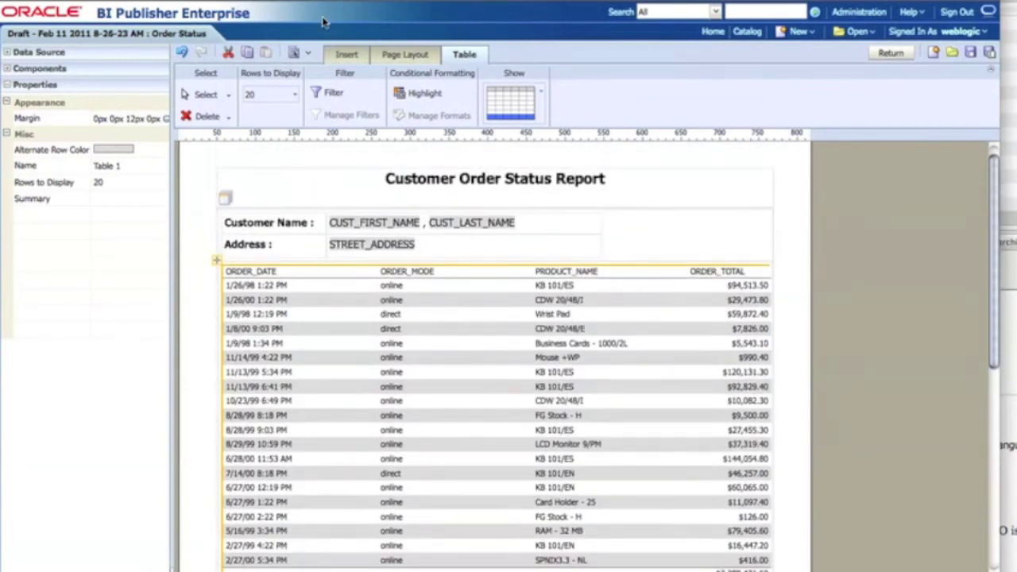
pyautogui.click(296, 54)
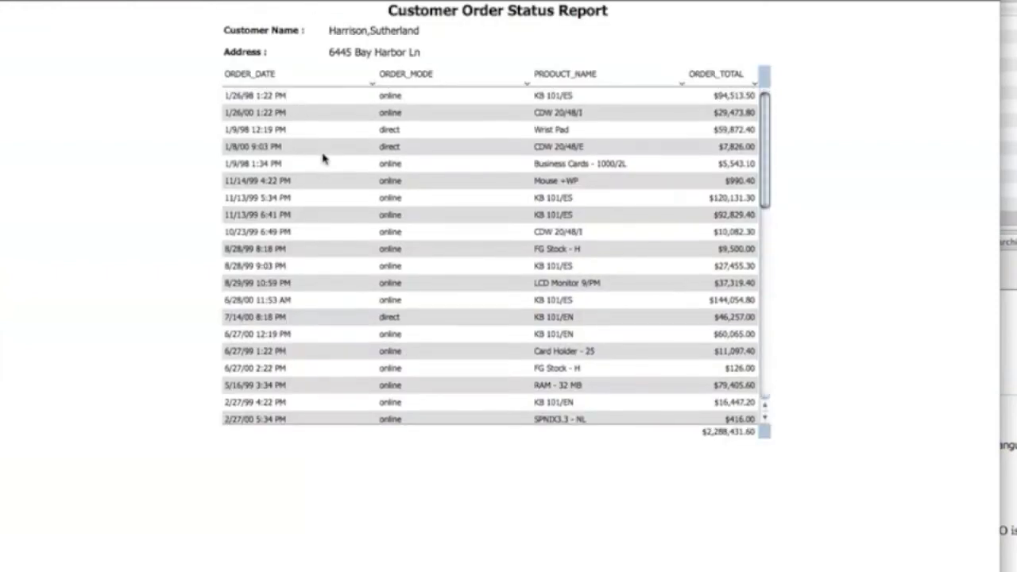
# - Open the ORDER_DATE, ORDER_MODE and ORDER_TOTAL sort-and-filter menus, then close them unchanged
pyautogui.click(370, 84)
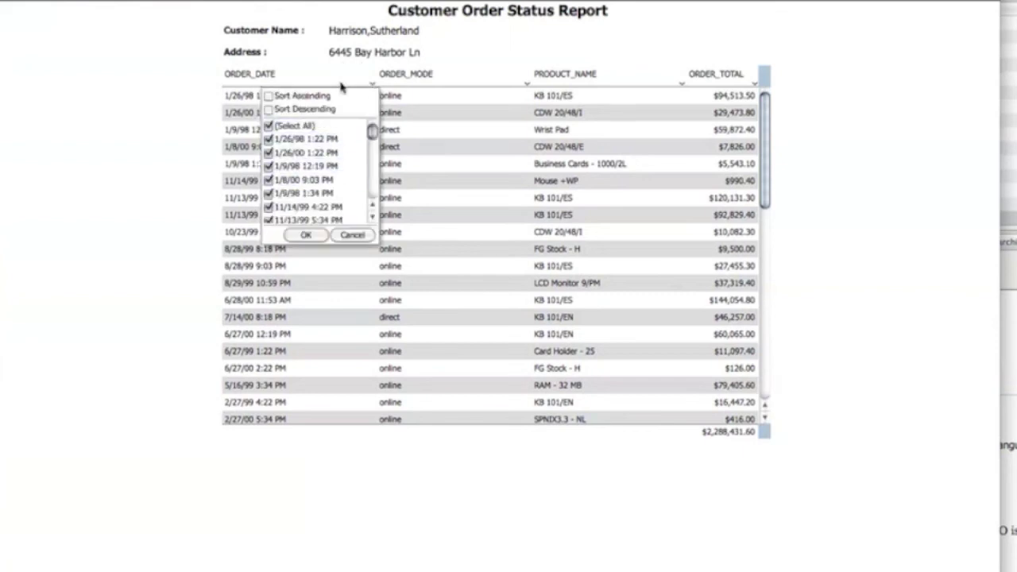
pyautogui.click(525, 84)
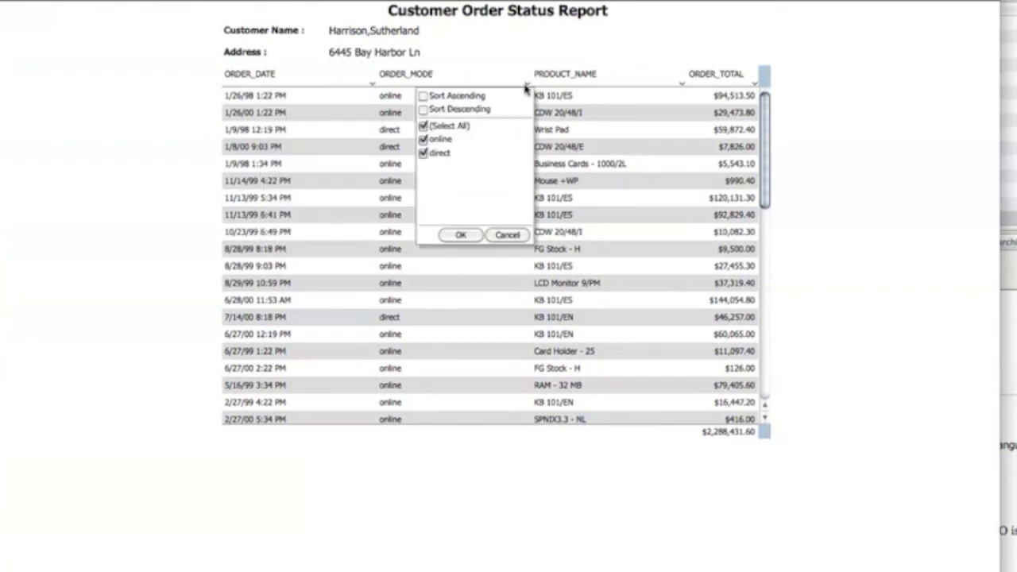
pyautogui.click(745, 84)
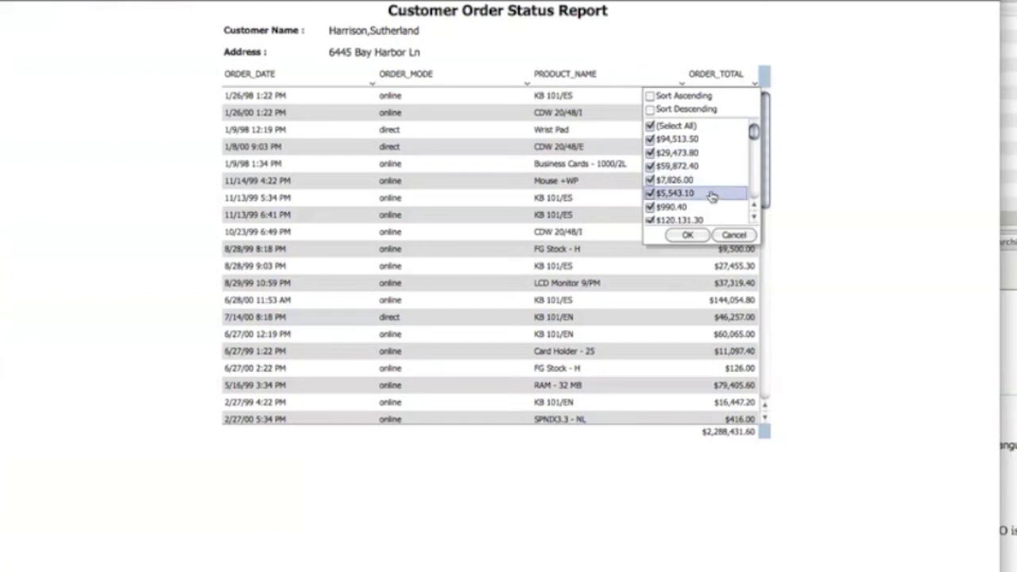
pyautogui.click(475, 33)
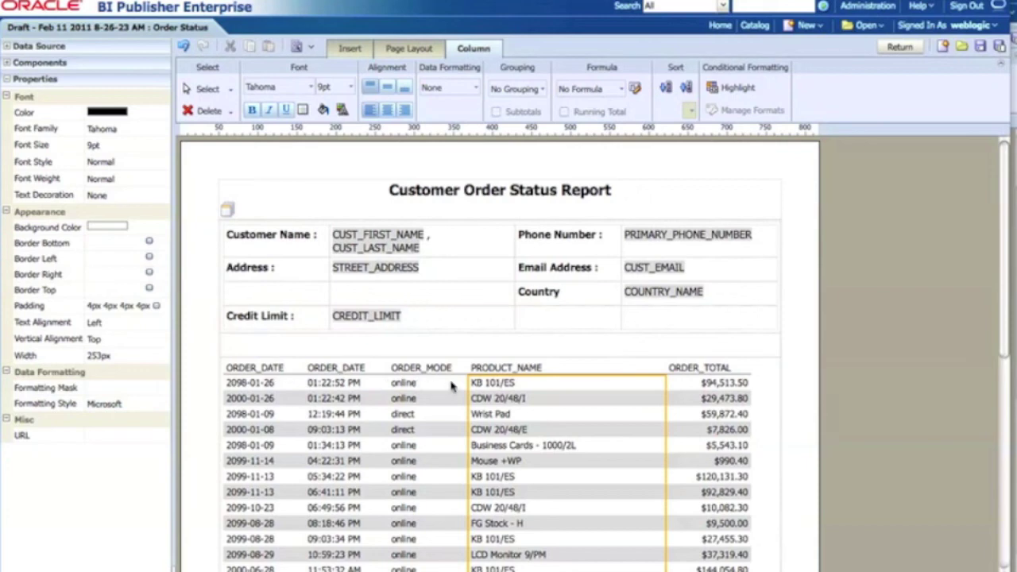
# - Rename the column headers to Order Date, Order Time, Channel, Product Name and Amount ($)
pyautogui.click(273, 367)
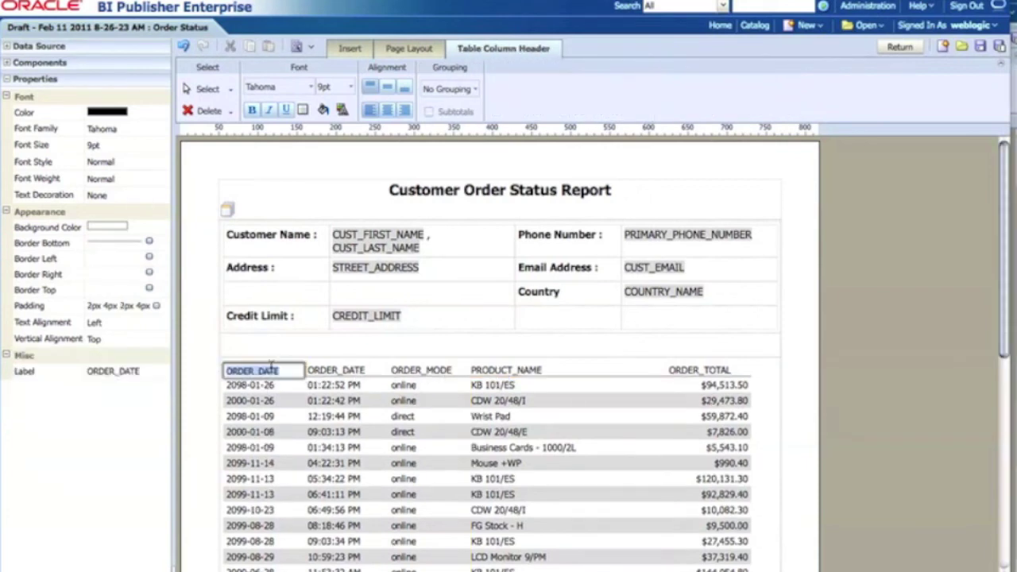
pyautogui.write('Ord')
pyautogui.click(330, 373)
pyautogui.click(330, 373)
pyautogui.write('Order Time')
pyautogui.click(434, 372)
pyautogui.click(434, 372)
pyautogui.write('Chan')
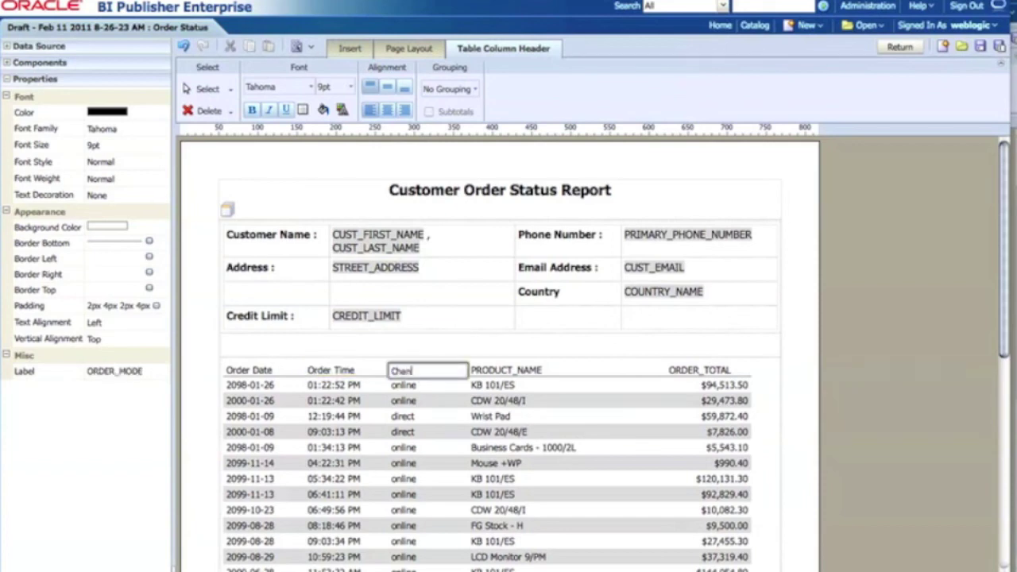
pyautogui.click(519, 370)
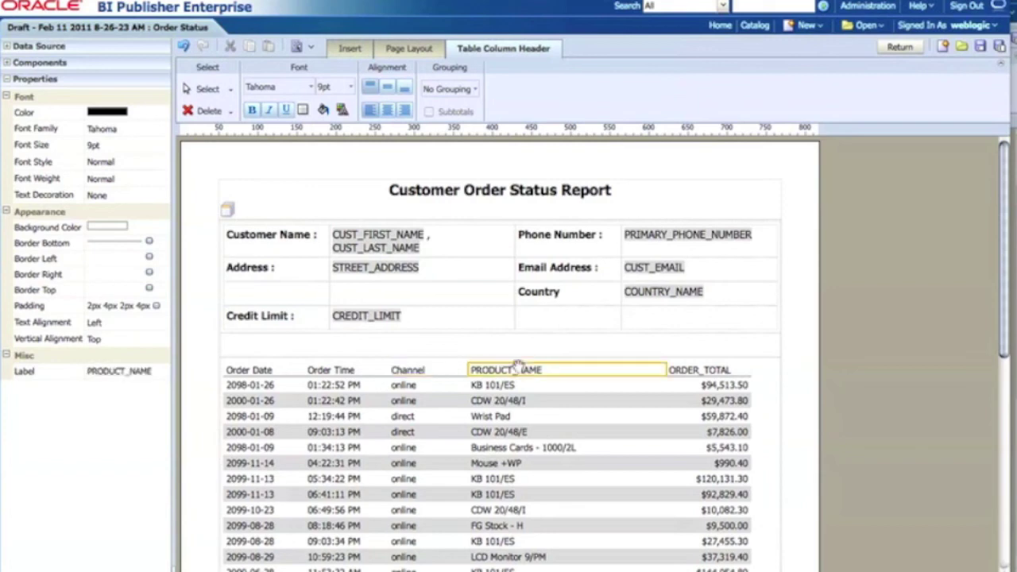
pyautogui.click(519, 370)
pyautogui.write('Product Name')
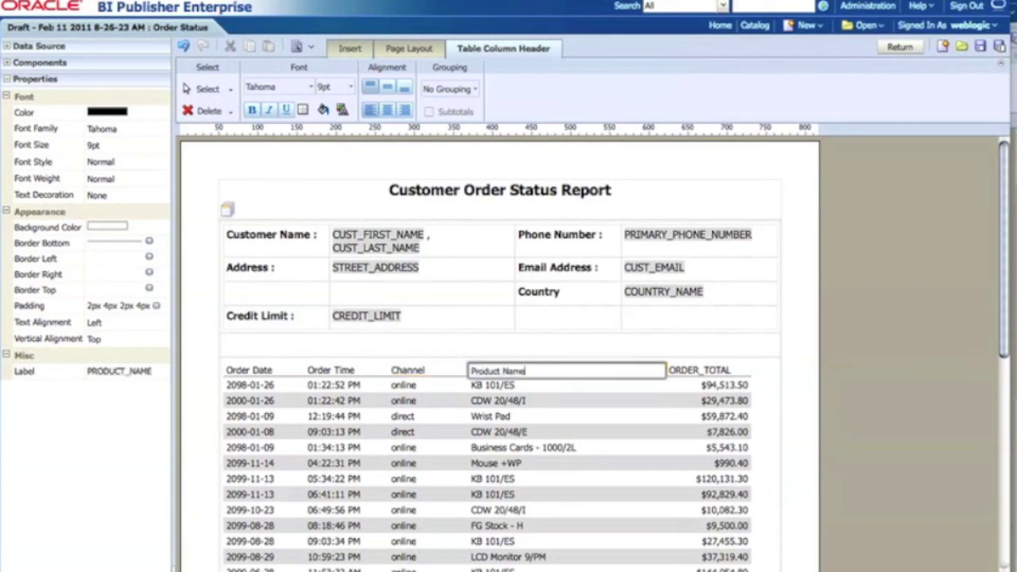
pyautogui.click(707, 371)
pyautogui.click(707, 370)
pyautogui.write('Amount ($')
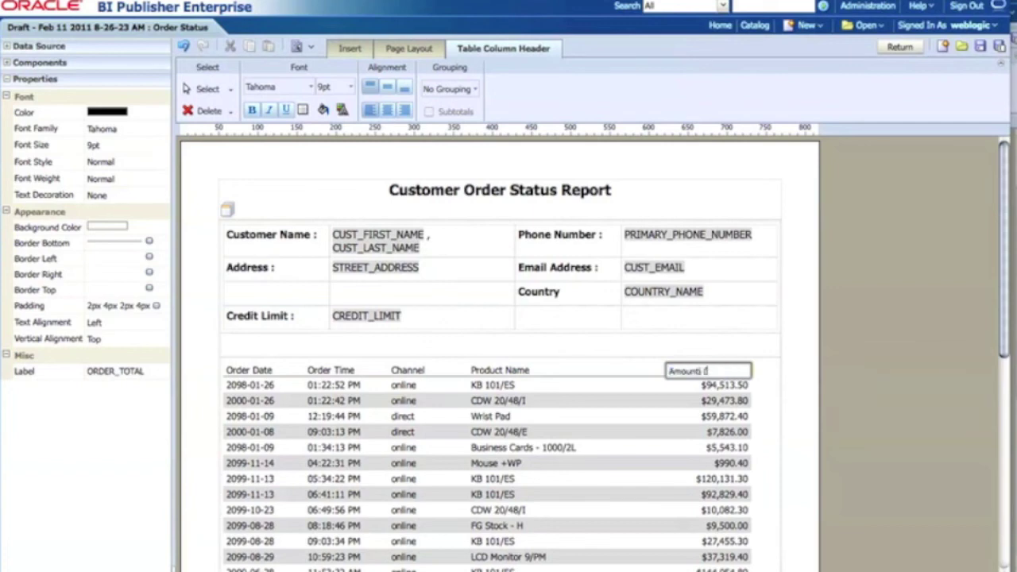
pyautogui.click(664, 397)
# - Make all five order-table column headers bold
pyautogui.click(279, 367)
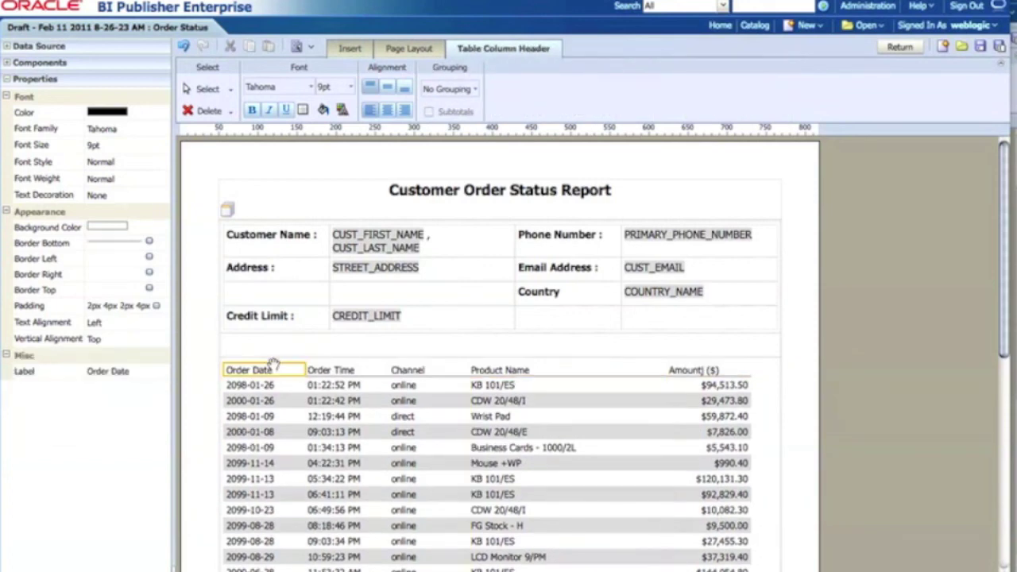
pyautogui.keyDown('ctrl'); pyautogui.click(325, 367); pyautogui.keyUp('ctrl')
pyautogui.keyDown('ctrl'); pyautogui.click(418, 377); pyautogui.keyUp('ctrl')
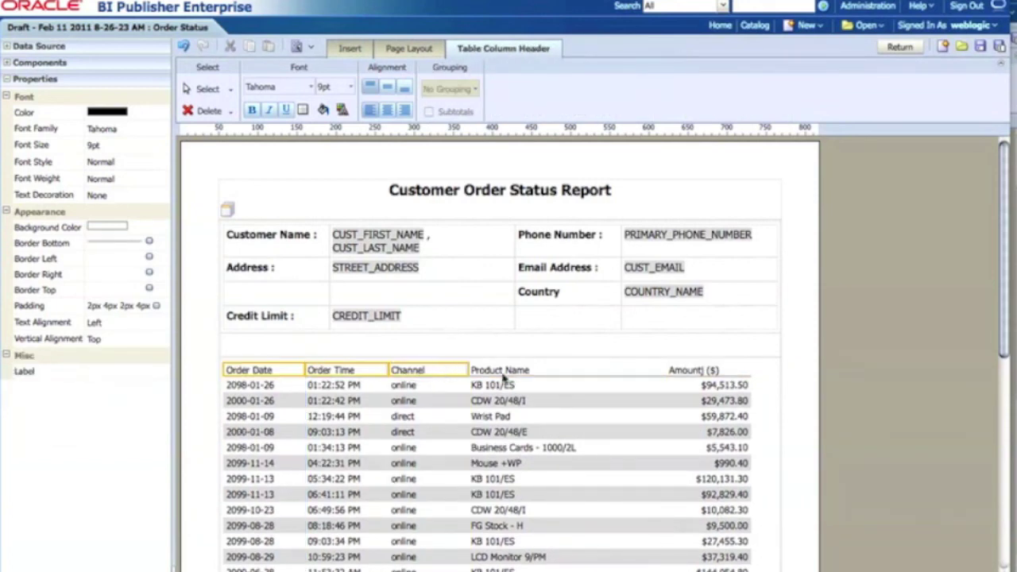
pyautogui.keyDown('ctrl'); pyautogui.click(518, 376); pyautogui.keyUp('ctrl')
pyautogui.keyDown('ctrl'); pyautogui.click(694, 374); pyautogui.keyUp('ctrl')
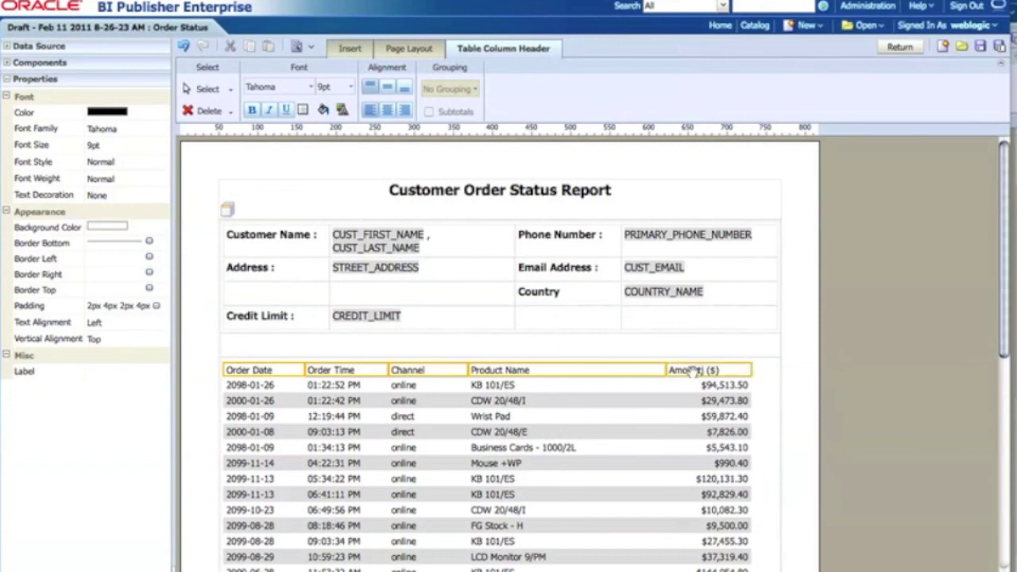
pyautogui.click(254, 112)
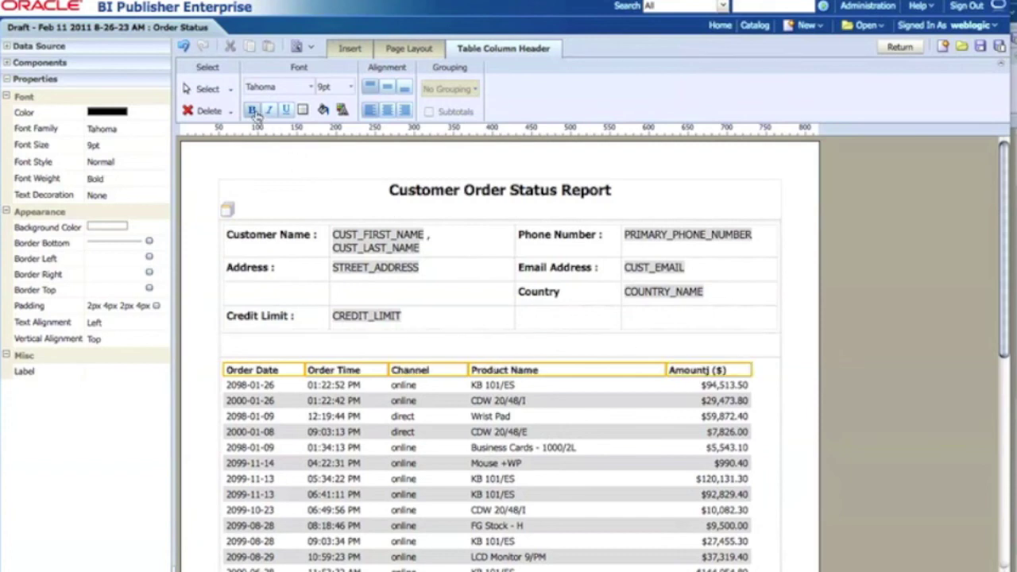
# - Right-align the Amount ($) header text and save the layout
pyautogui.click(567, 412)
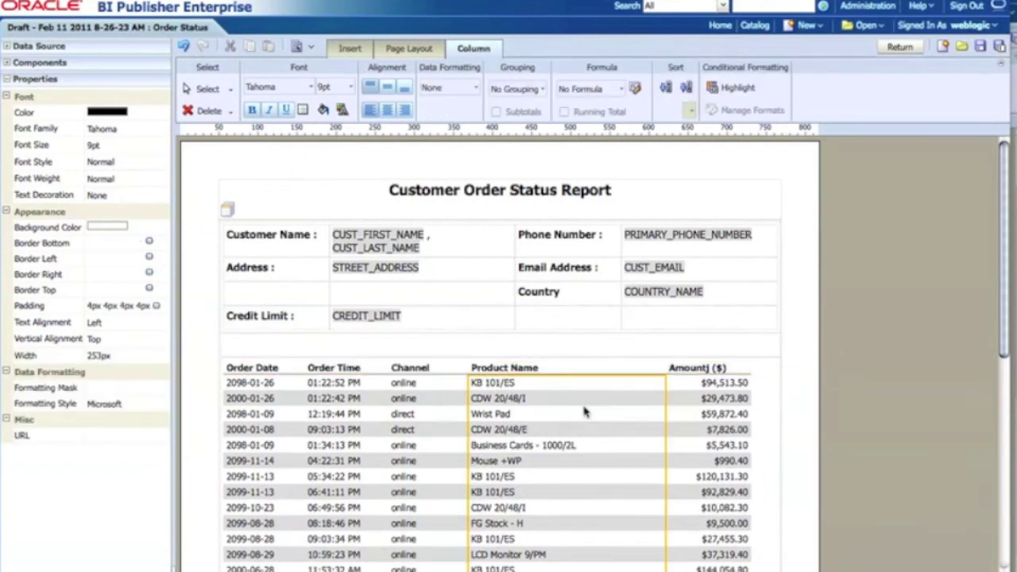
pyautogui.click(715, 367)
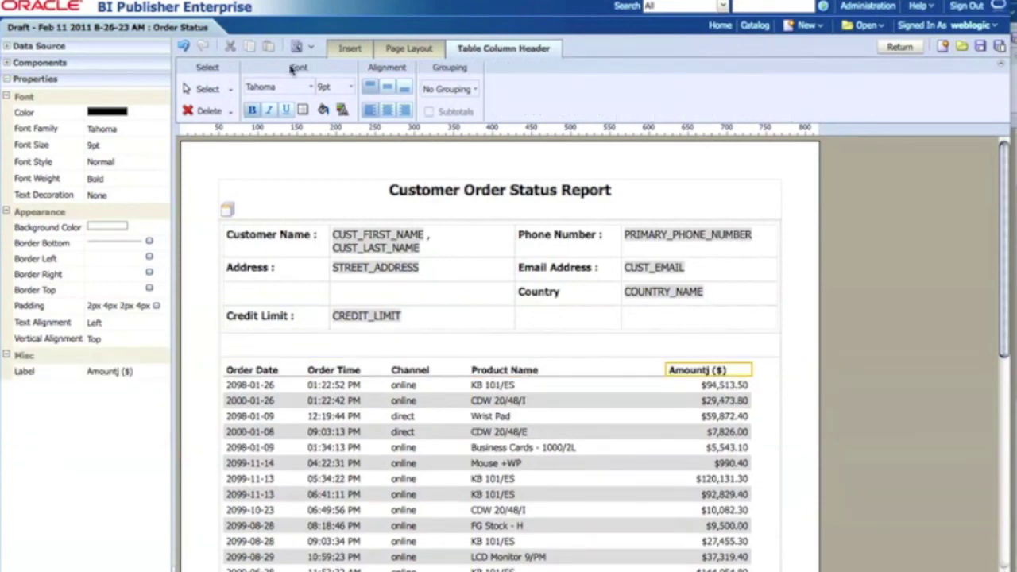
pyautogui.click(405, 110)
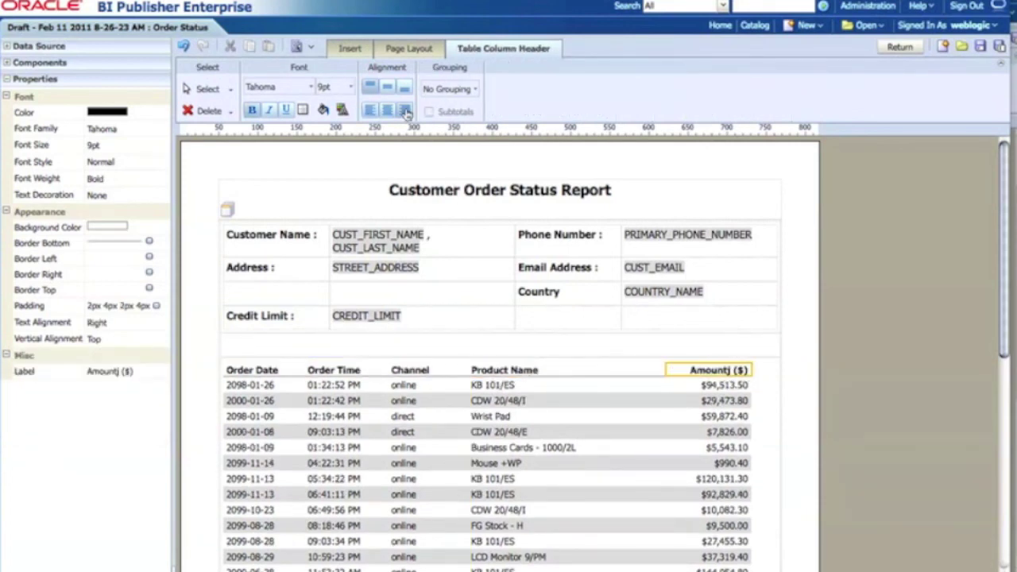
pyautogui.click(628, 442)
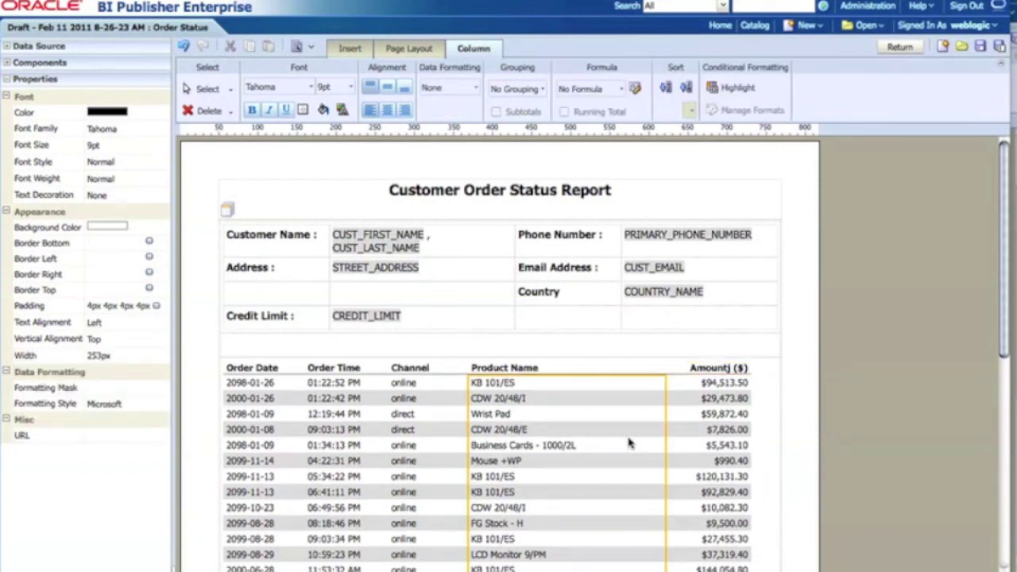
pyautogui.click(980, 47)
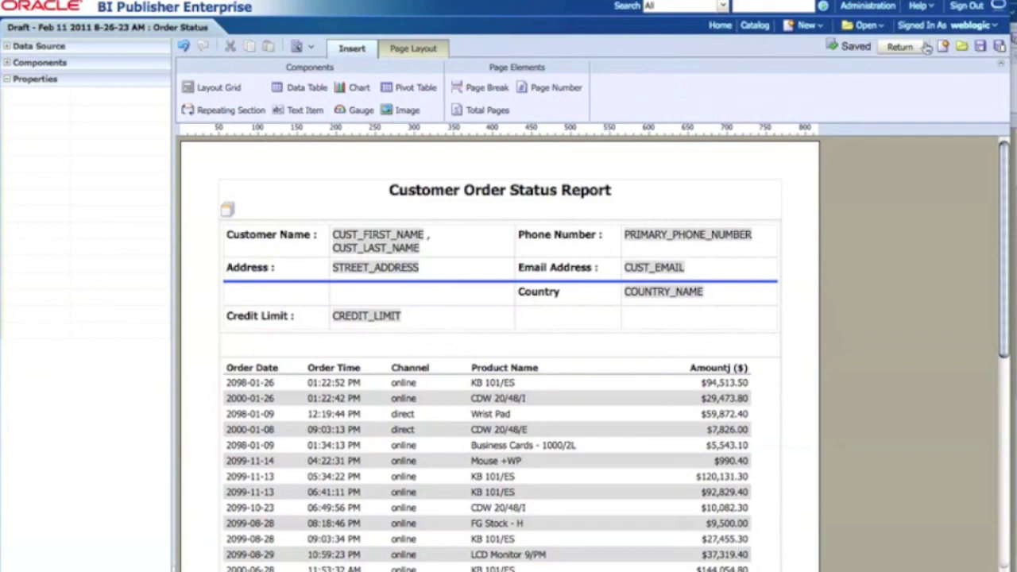
# - Leave the layout editor, start Save As, and choose a personal subfolder under My Folders
pyautogui.click(894, 48)
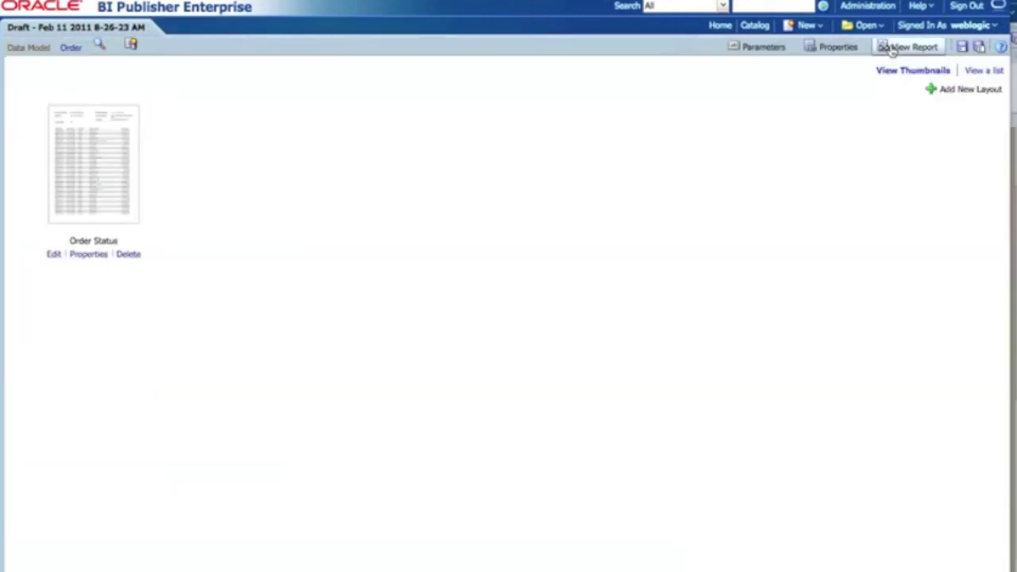
pyautogui.click(962, 47)
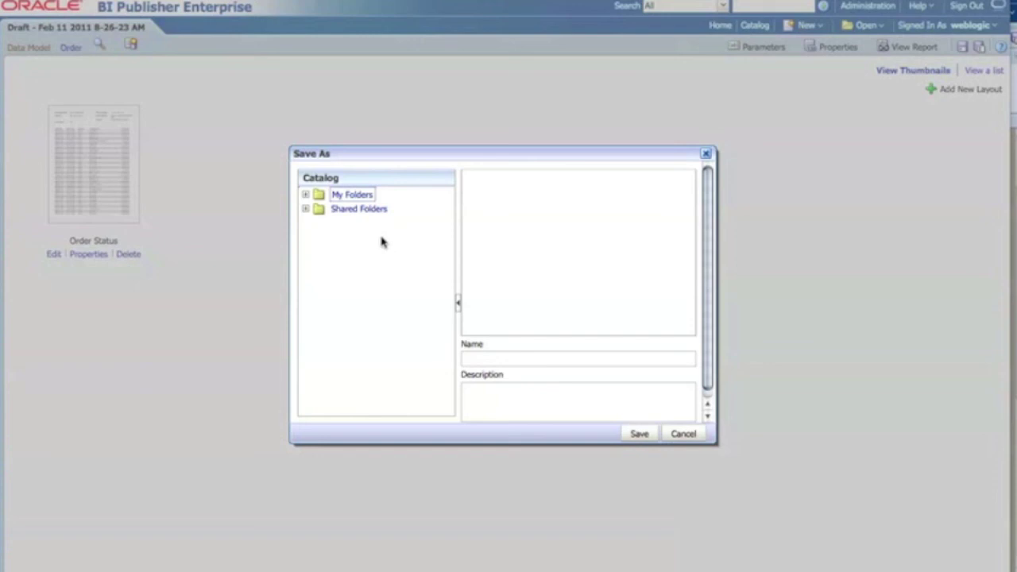
pyautogui.click(357, 209)
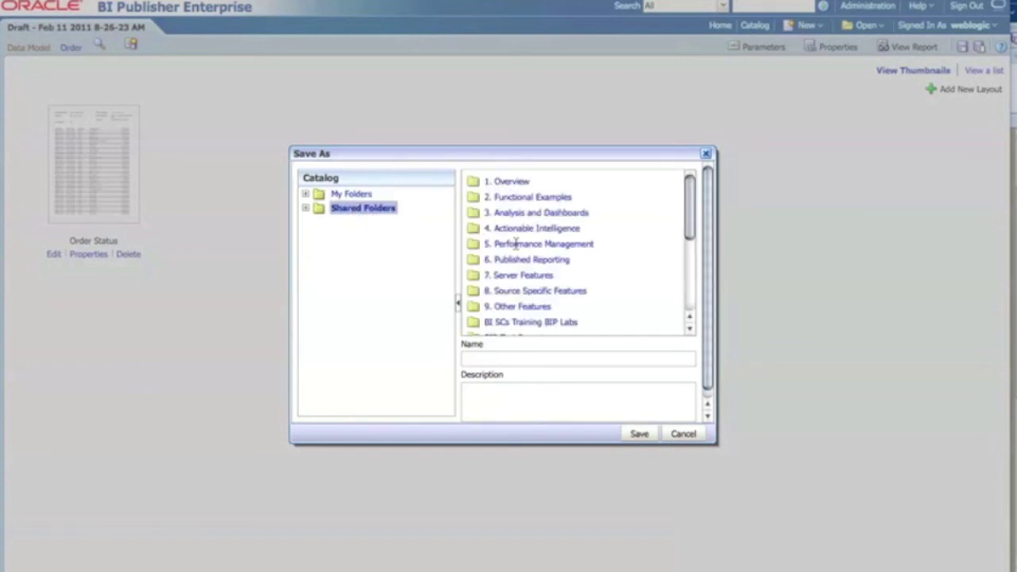
pyautogui.click(358, 195)
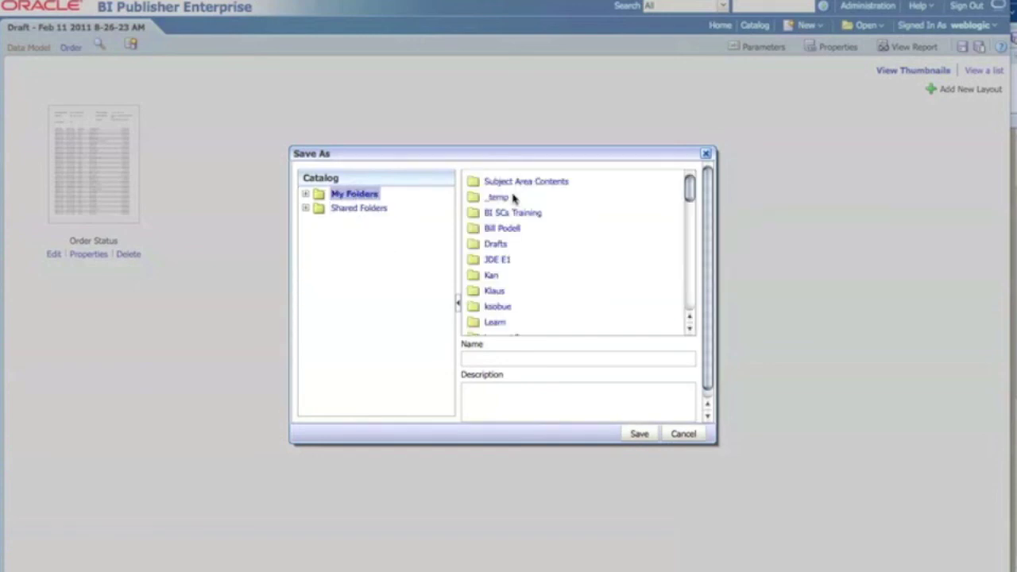
pyautogui.click(490, 277)
pyautogui.doubleClick(490, 277)
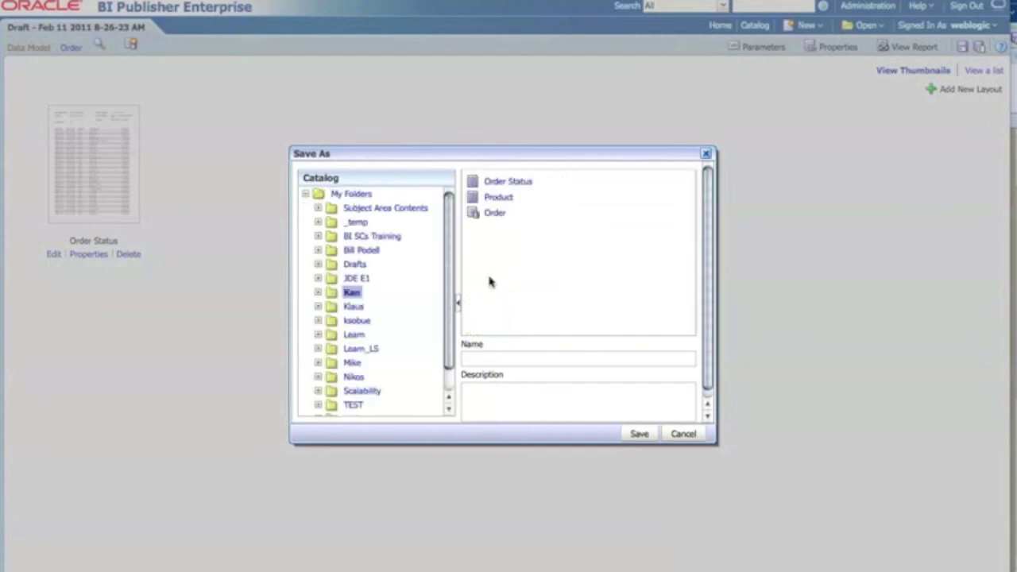
# - Name the report 'Product Order Report' and save it
pyautogui.click(500, 359)
pyautogui.write('Or')
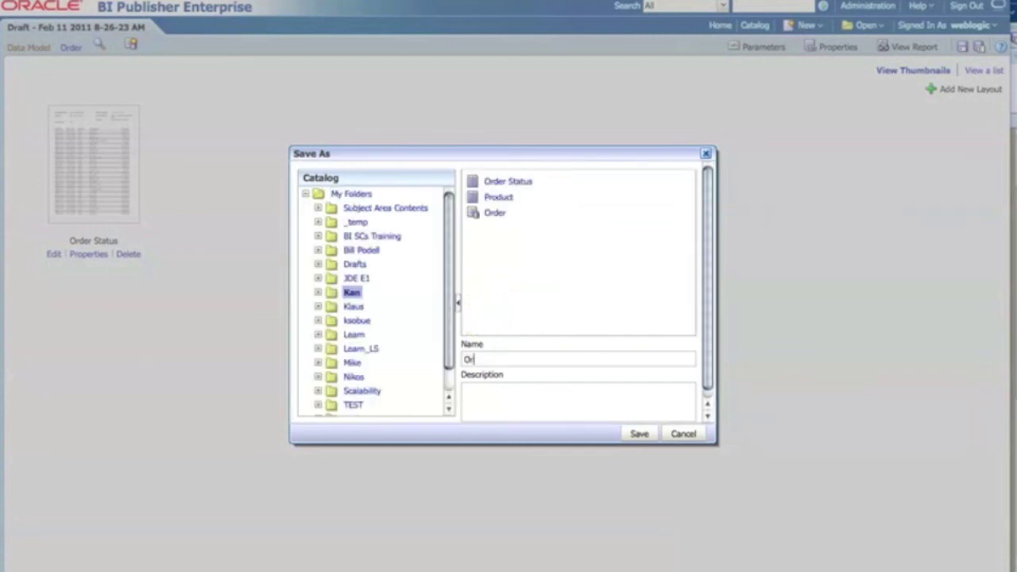
pyautogui.write('der Produ')
pyautogui.press('BackSpace')
pyautogui.press('BackSpace')
pyautogui.press('BackSpace')
pyautogui.press('BackSpace')
pyautogui.press('BackSpace')
pyautogui.press('BackSpace')
pyautogui.press('BackSpace')
pyautogui.press('BackSpace')
pyautogui.press('BackSpace')
pyautogui.press('BackSpace')
pyautogui.press('BackSpace')
pyautogui.write('Product Order Report')
pyautogui.click(640, 434)
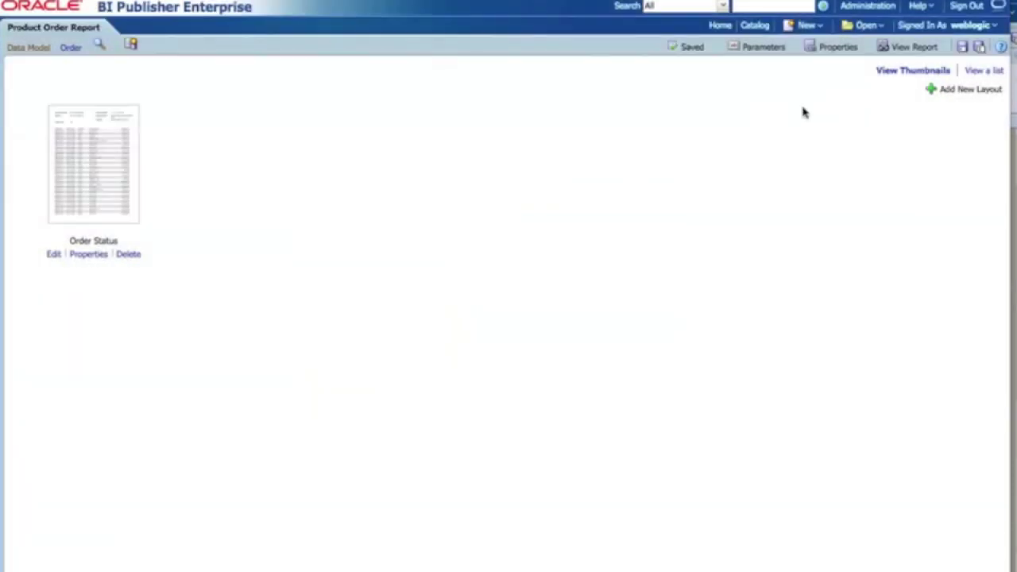
# - View the report output and open, then dismiss, the Channel column filter
pyautogui.click(906, 49)
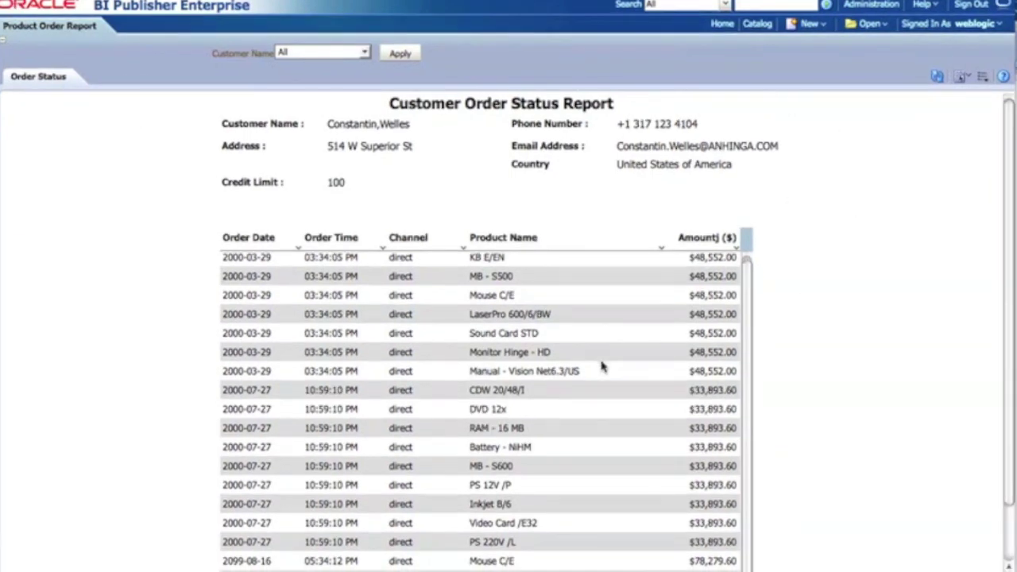
pyautogui.scroll(-10, 601, 366)
pyautogui.scroll(10, 602, 367)
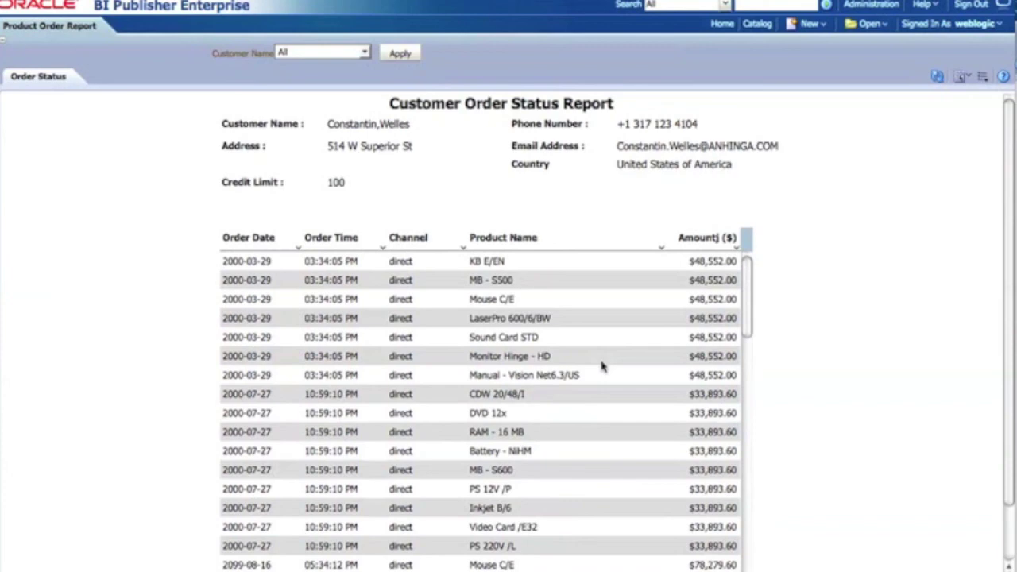
pyautogui.click(463, 248)
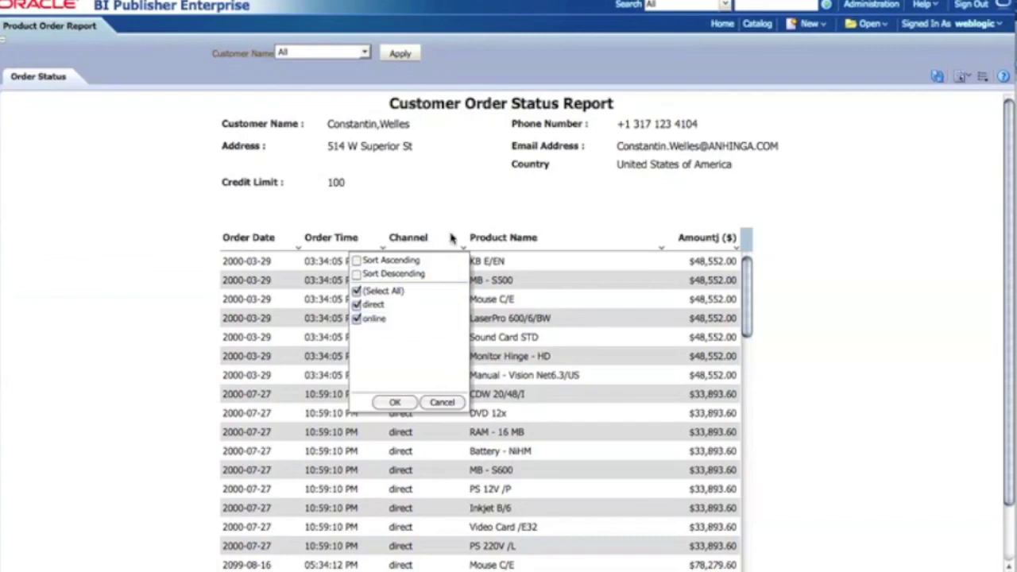
pyautogui.click(576, 208)
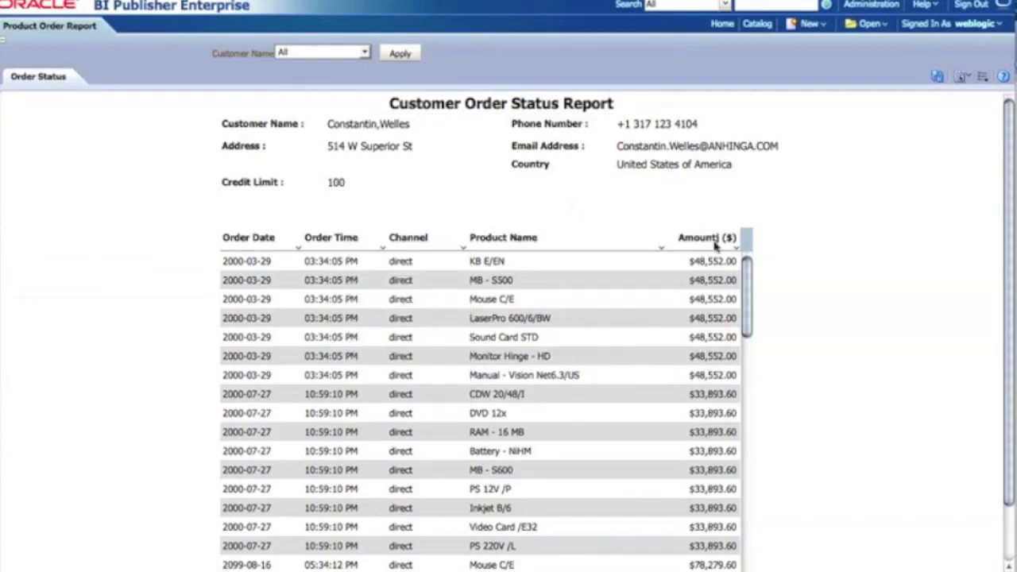
# - Browse the Customer Name parameter list and output format menu, leaving both unchanged
pyautogui.click(363, 53)
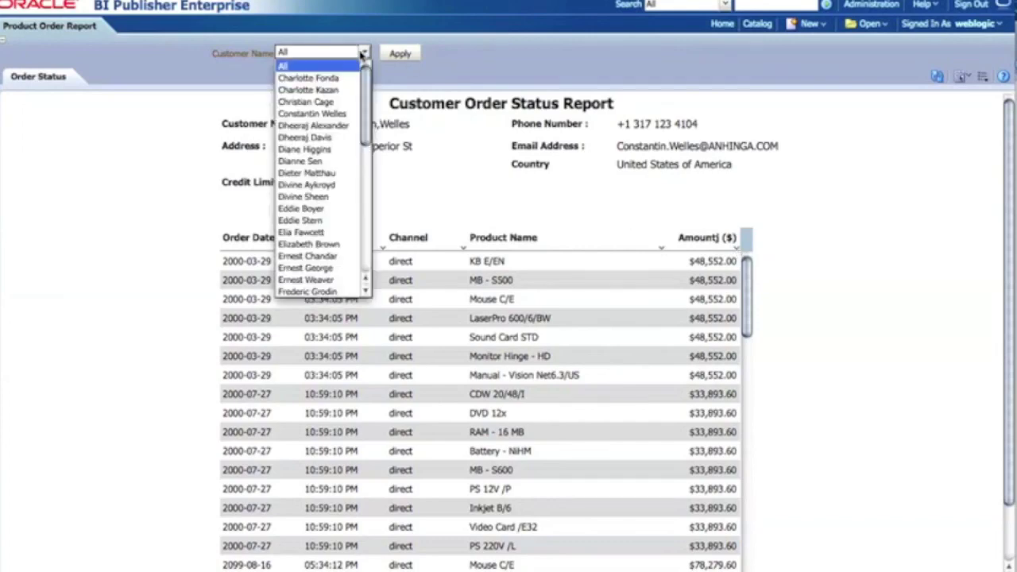
pyautogui.click(454, 133)
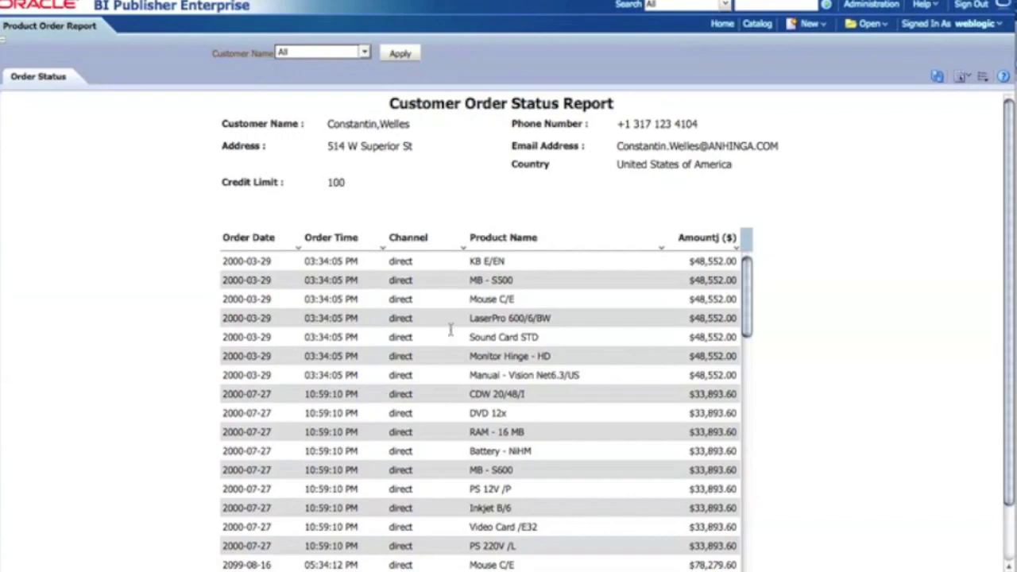
pyautogui.click(963, 75)
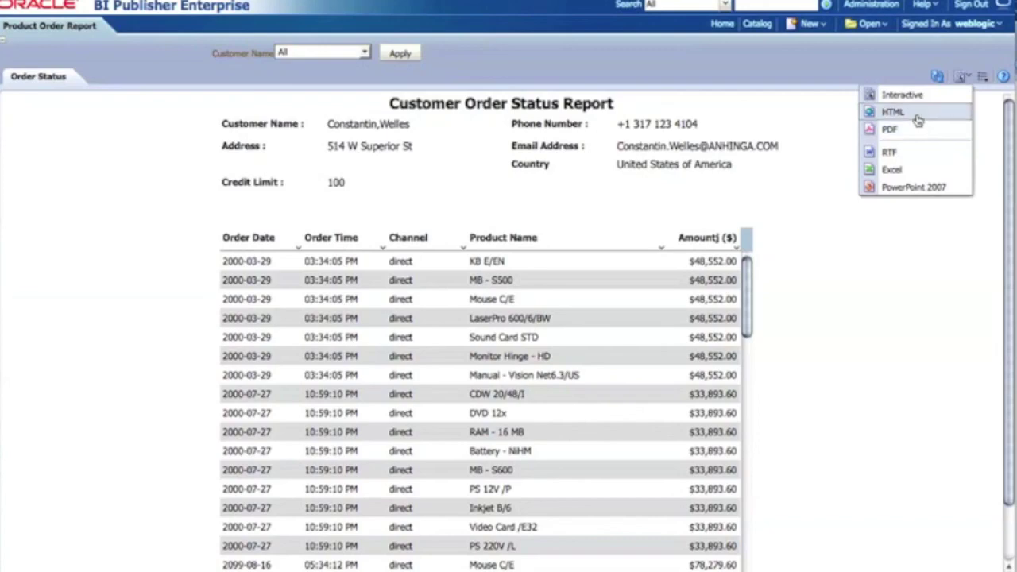
pyautogui.click(852, 122)
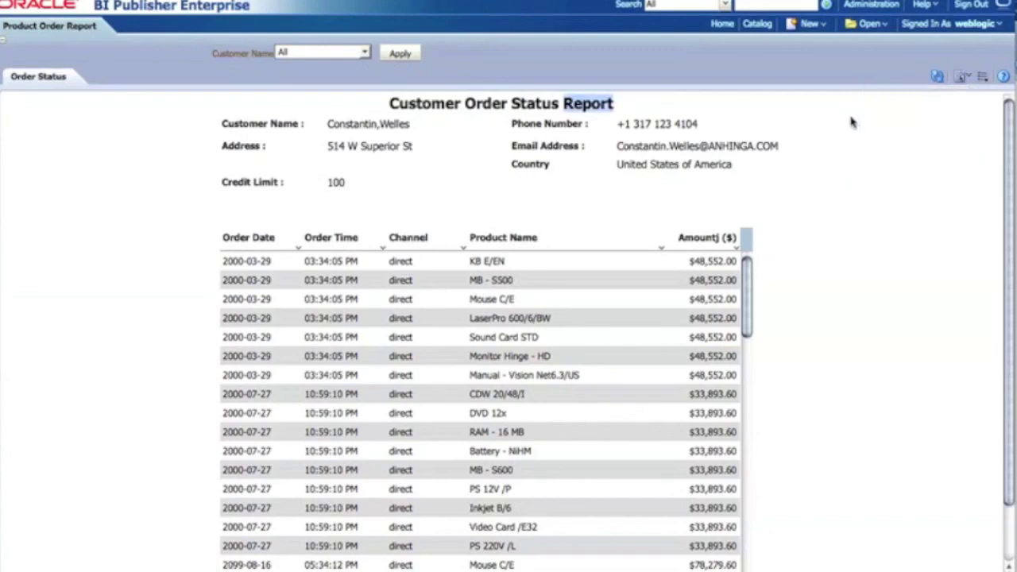
pyautogui.click(866, 174)
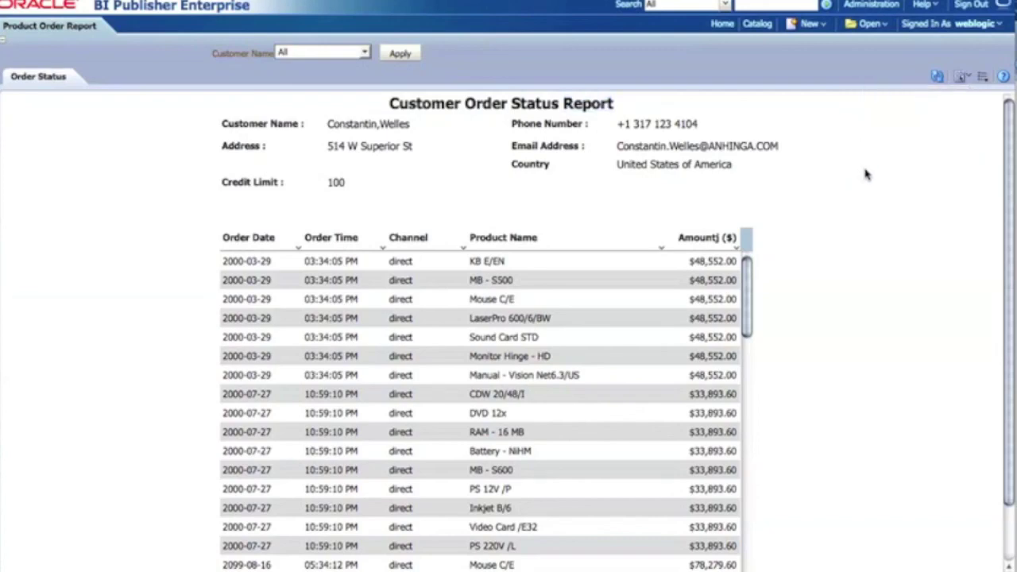